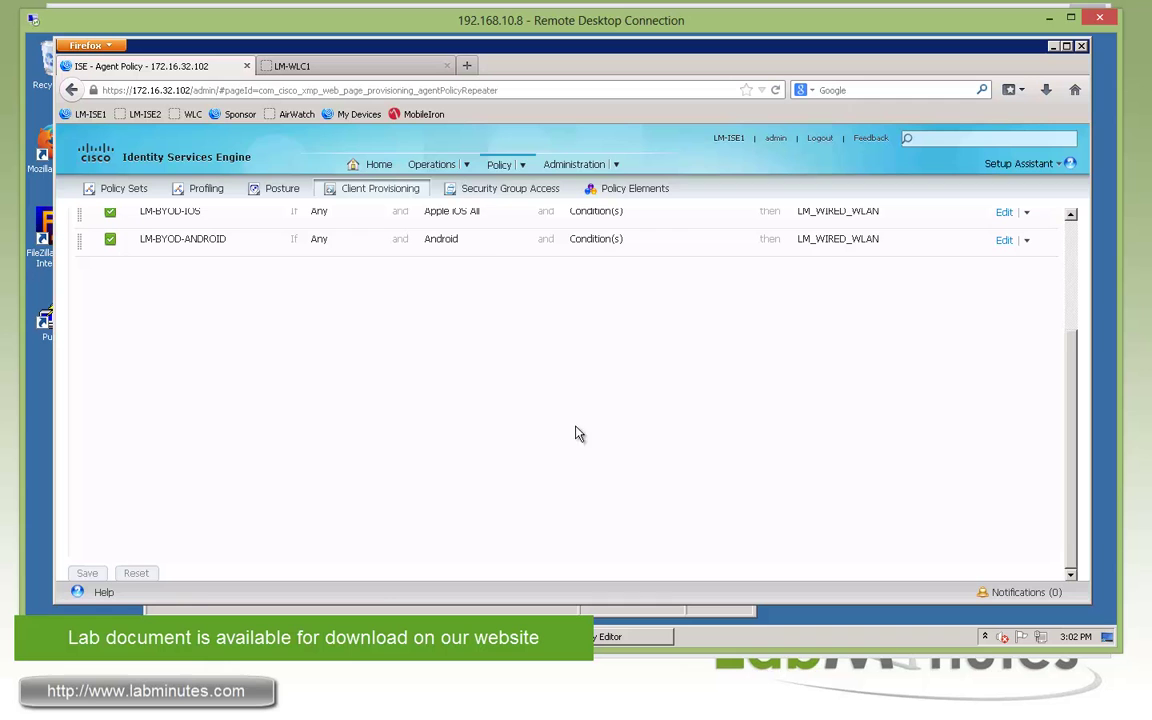
Step: Go to Policy Sets and display the Default policy set's details
left_click(526, 166)
left_click(531, 188)
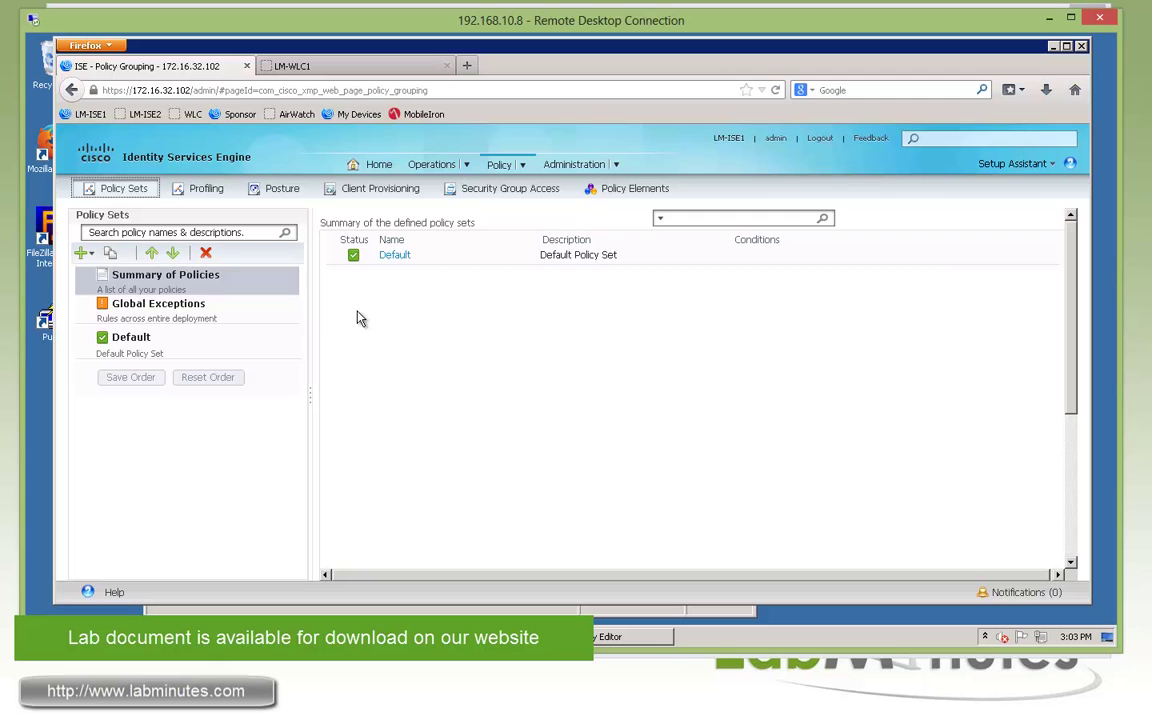
left_click(130, 340)
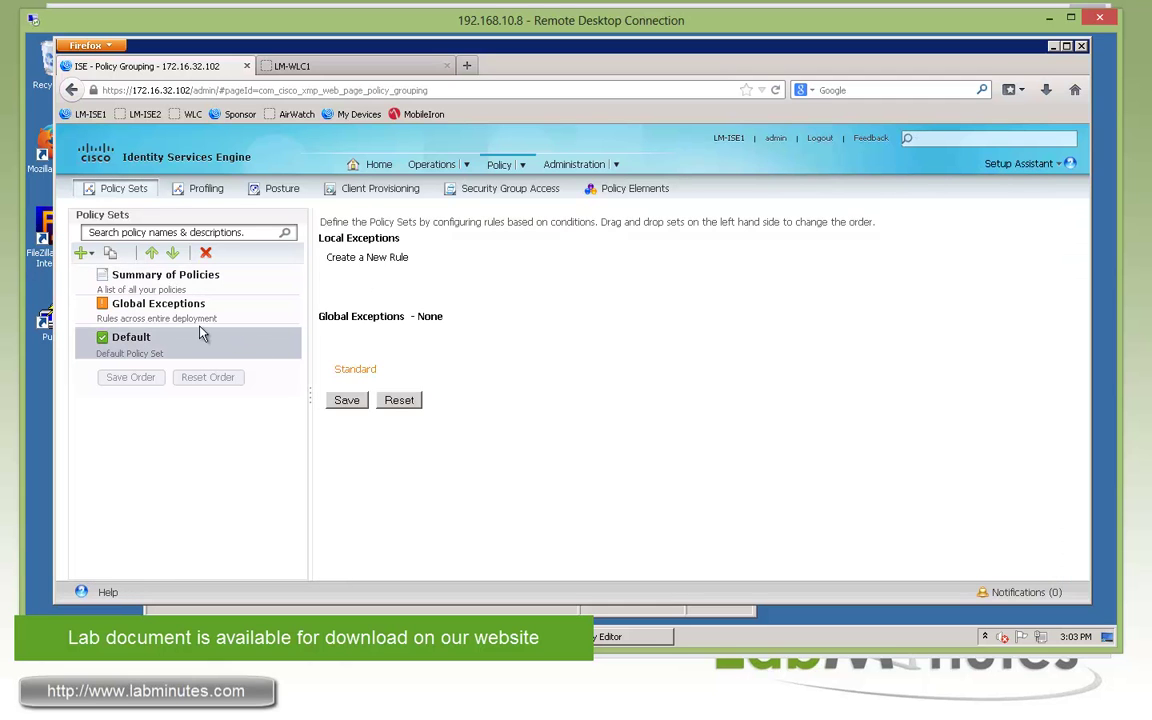
Step: Create a new policy set above Default and name it WLAN
left_click(84, 253)
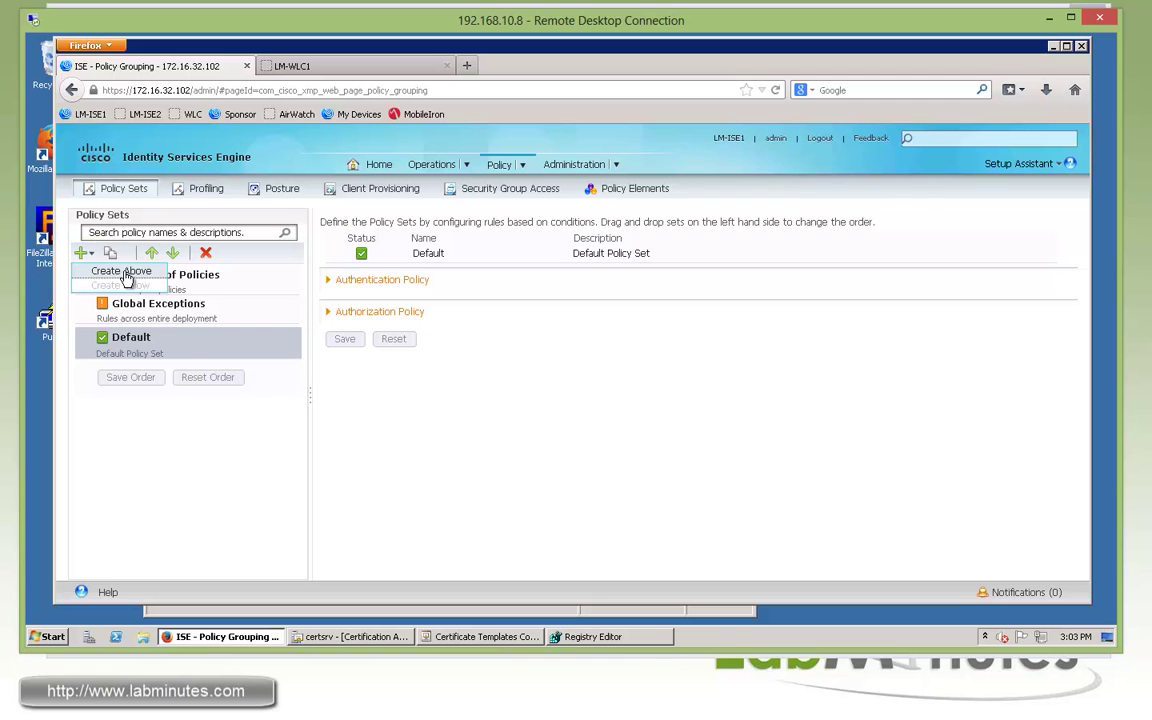
left_click(124, 274)
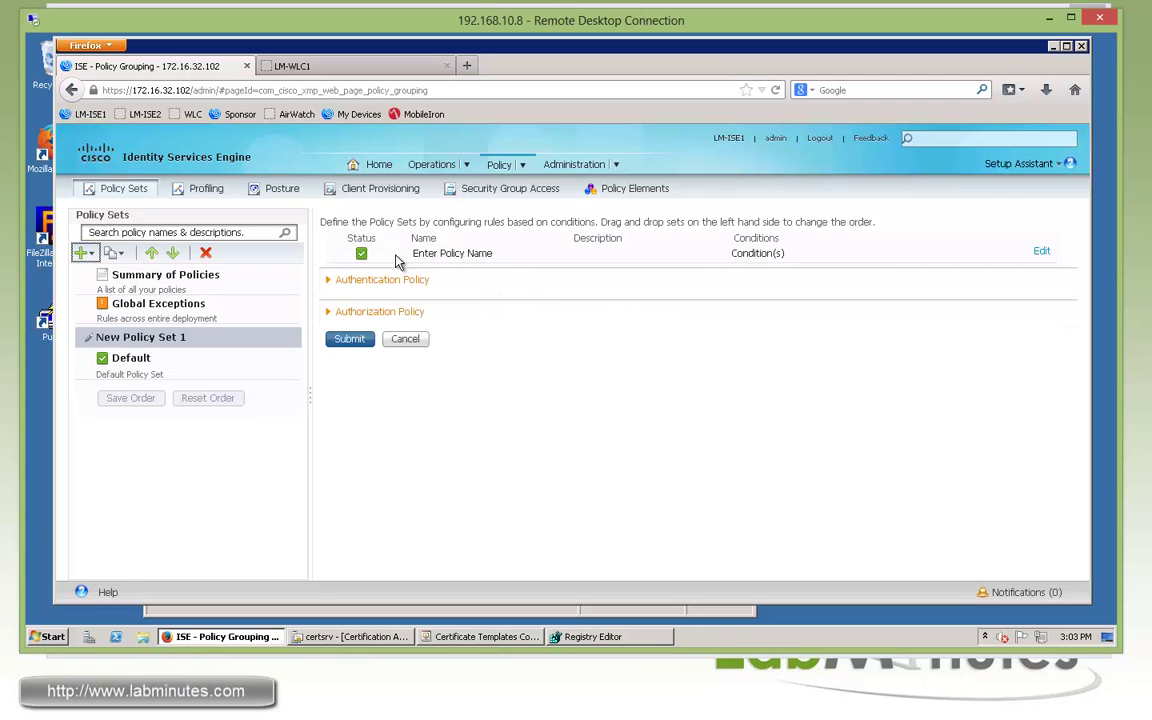
left_click(1042, 255)
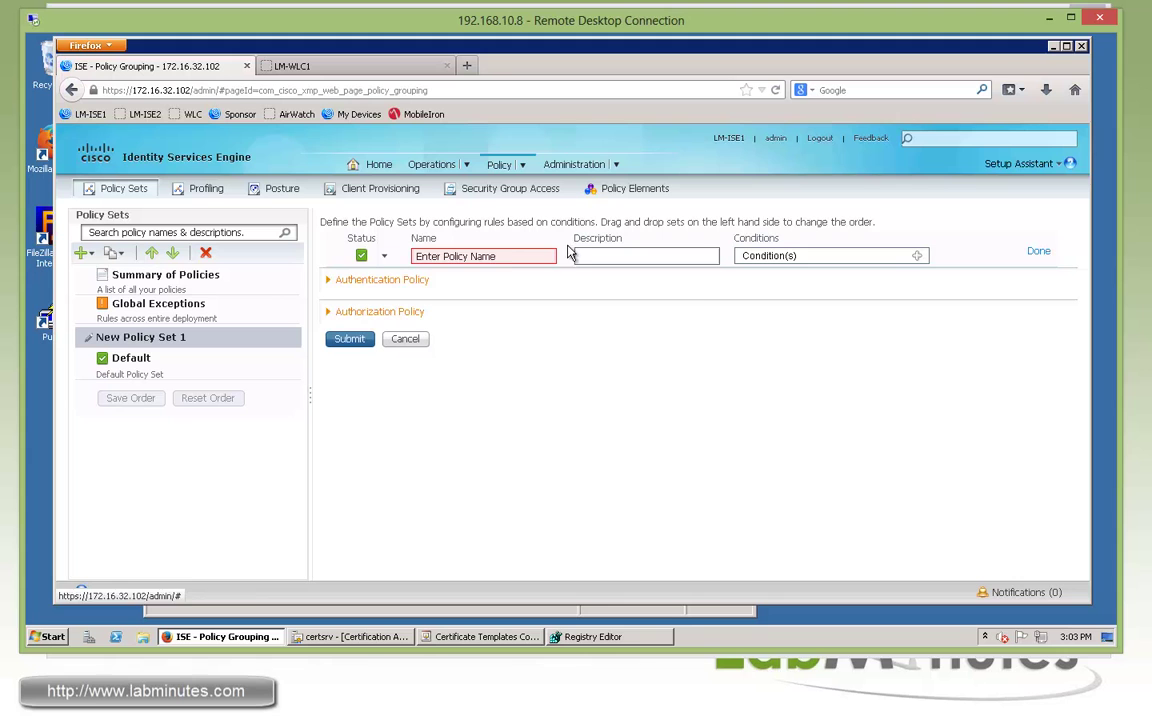
left_click_drag(522, 256, 370, 253)
type("WLAN")
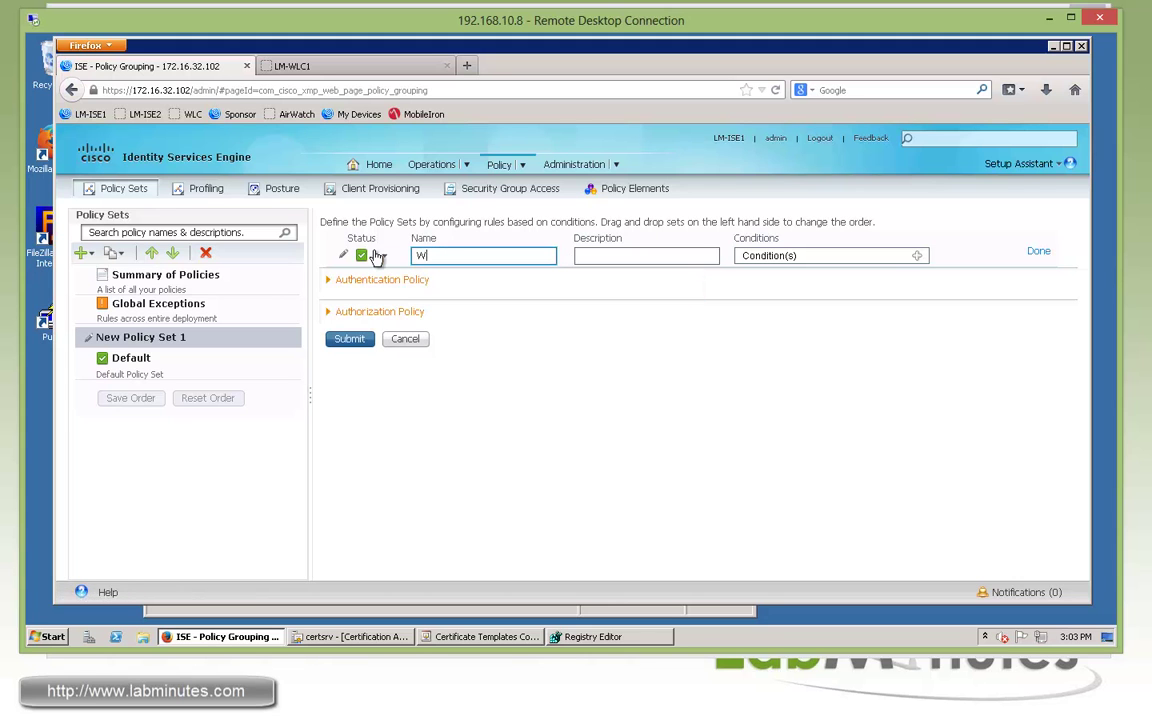
left_click(919, 257)
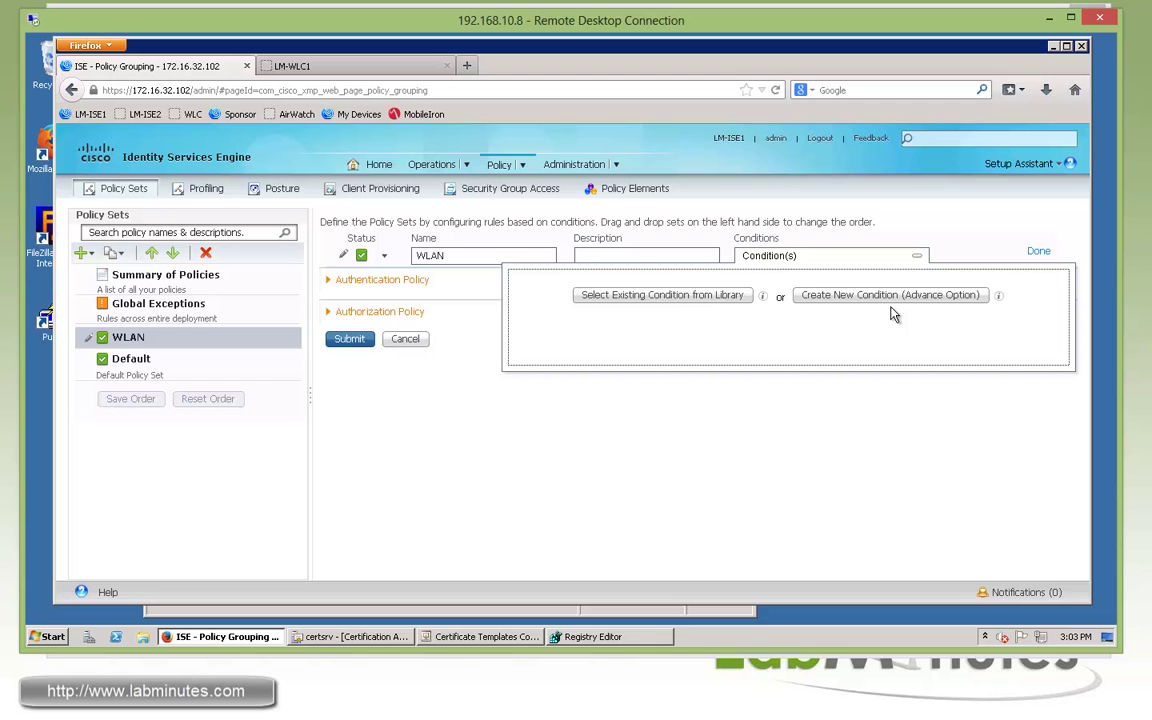
Step: Add a condition Radius:NAS-Port-Type Equals Wireless - IEEE 802.11 to the WLAN set
left_click(845, 296)
left_click(760, 324)
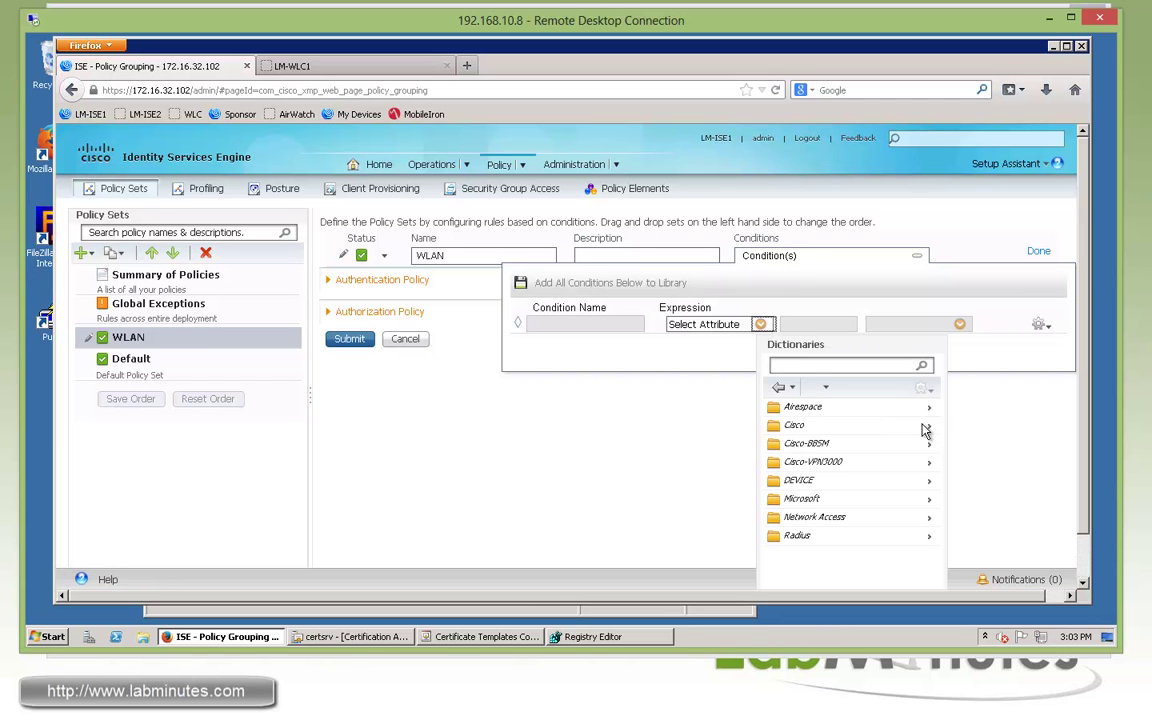
left_click(930, 543)
scroll(934, 553, "down", 5)
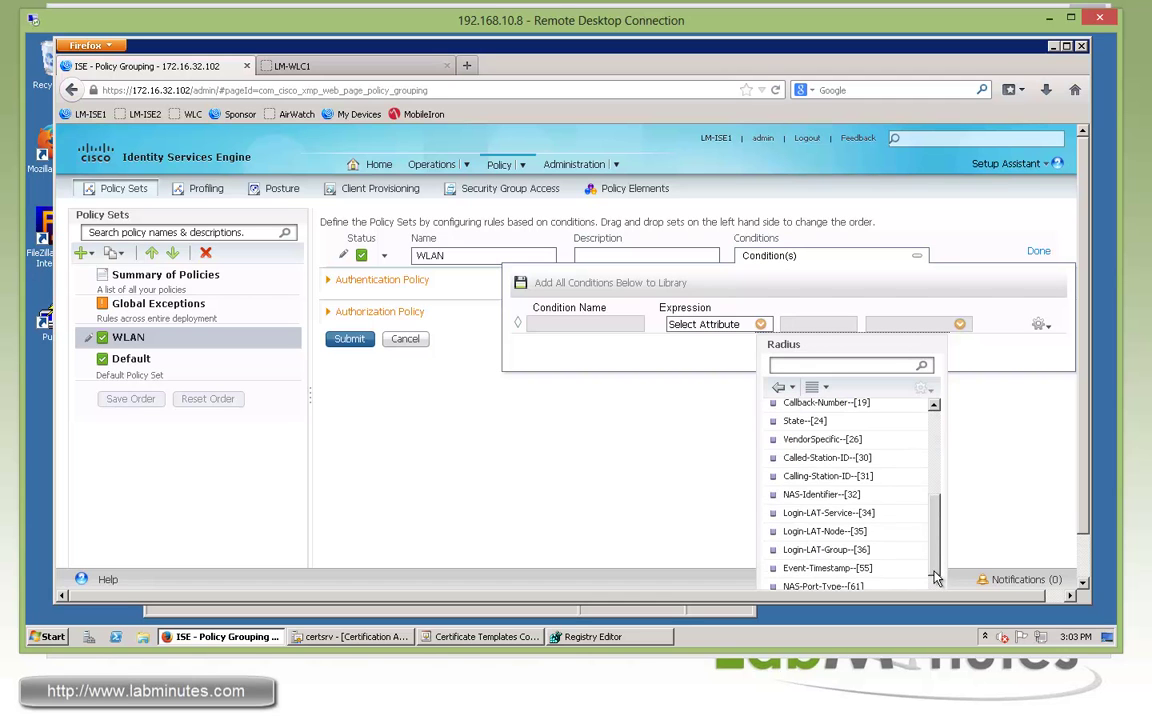
left_click(800, 585)
left_click(951, 324)
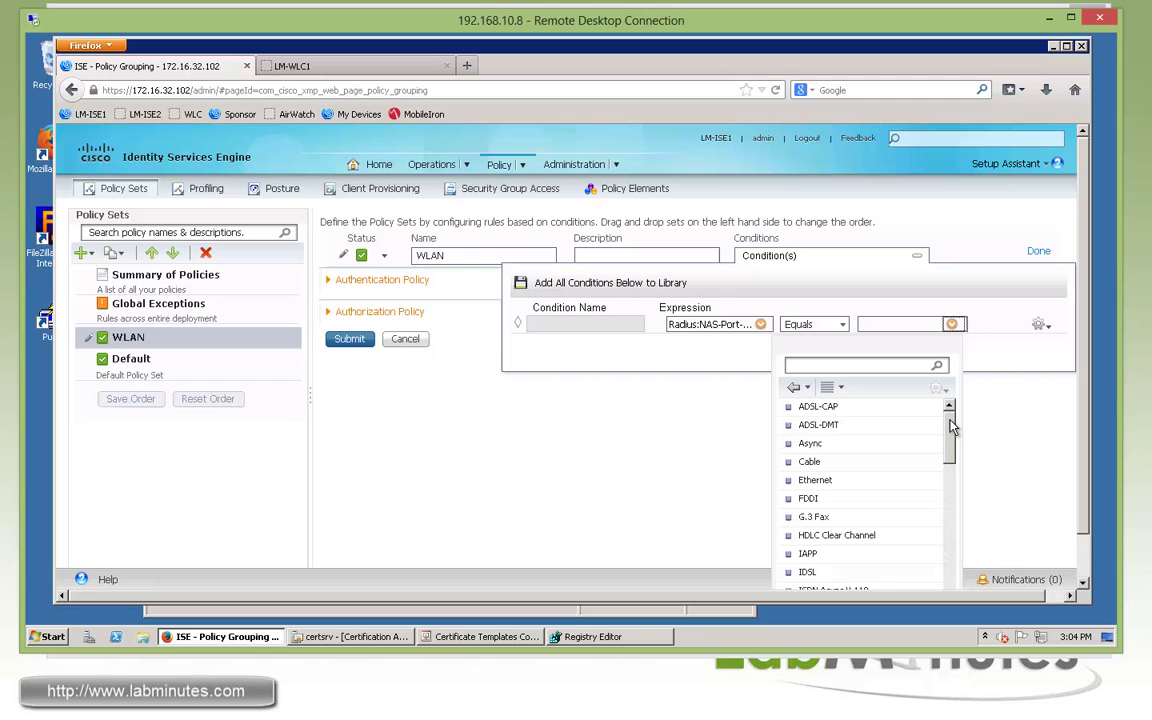
left_click_drag(952, 427, 948, 499)
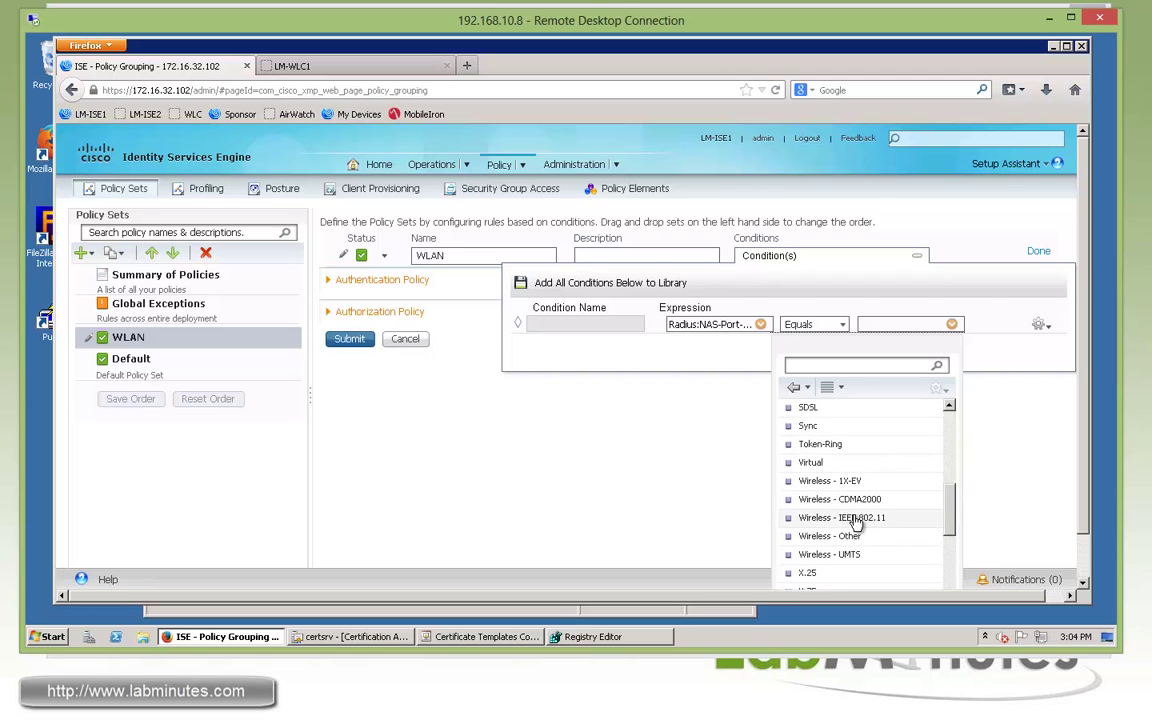
left_click(852, 518)
left_click(917, 256)
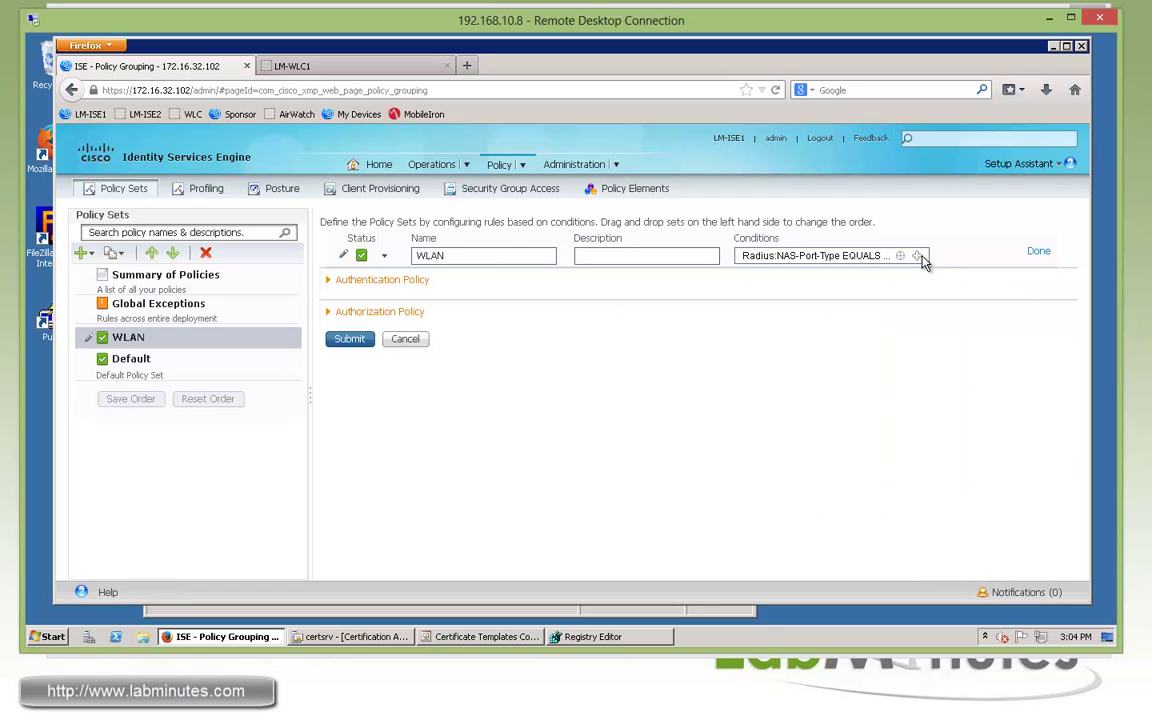
Step: AND a second condition DEVICE:Device Type Equals All Device Types#WLC, then finish the row
left_click(918, 257)
left_click(894, 333)
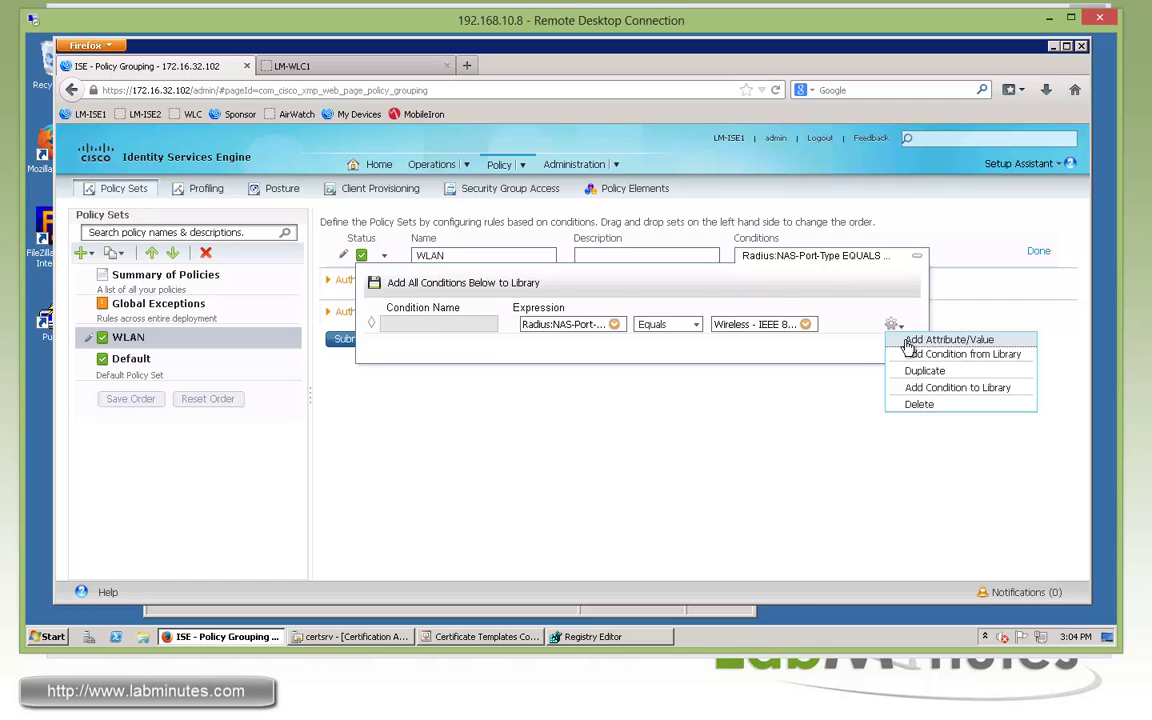
left_click(930, 341)
left_click(614, 348)
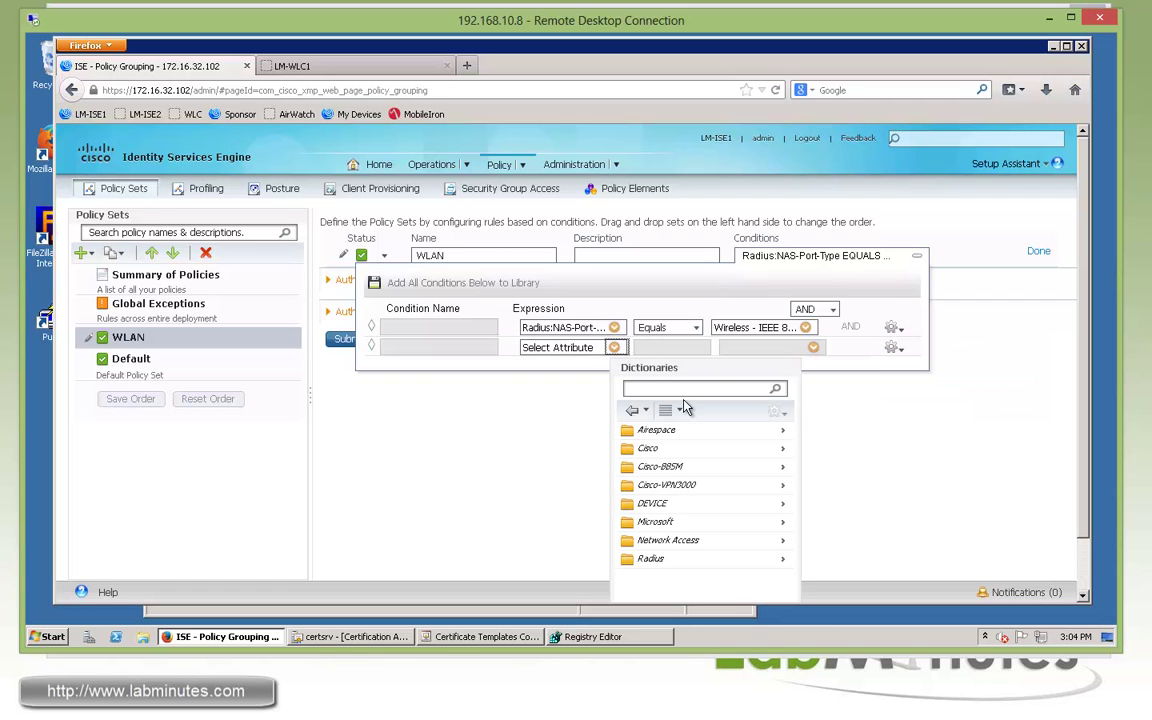
left_click(782, 504)
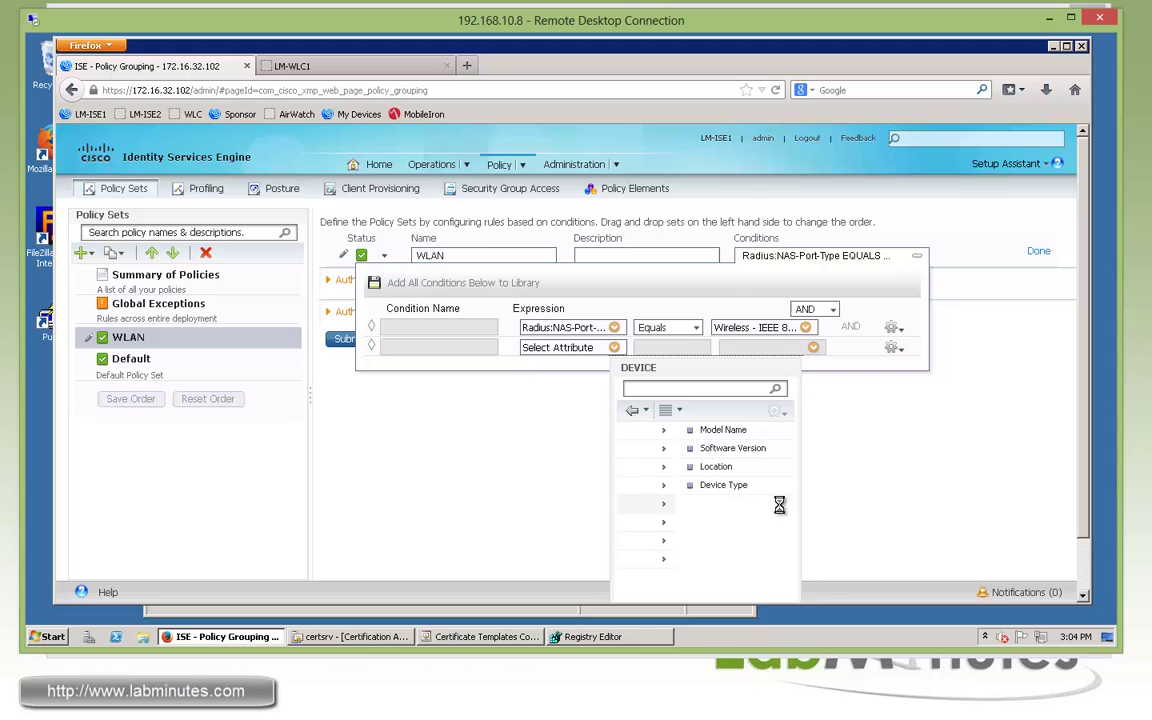
left_click(668, 486)
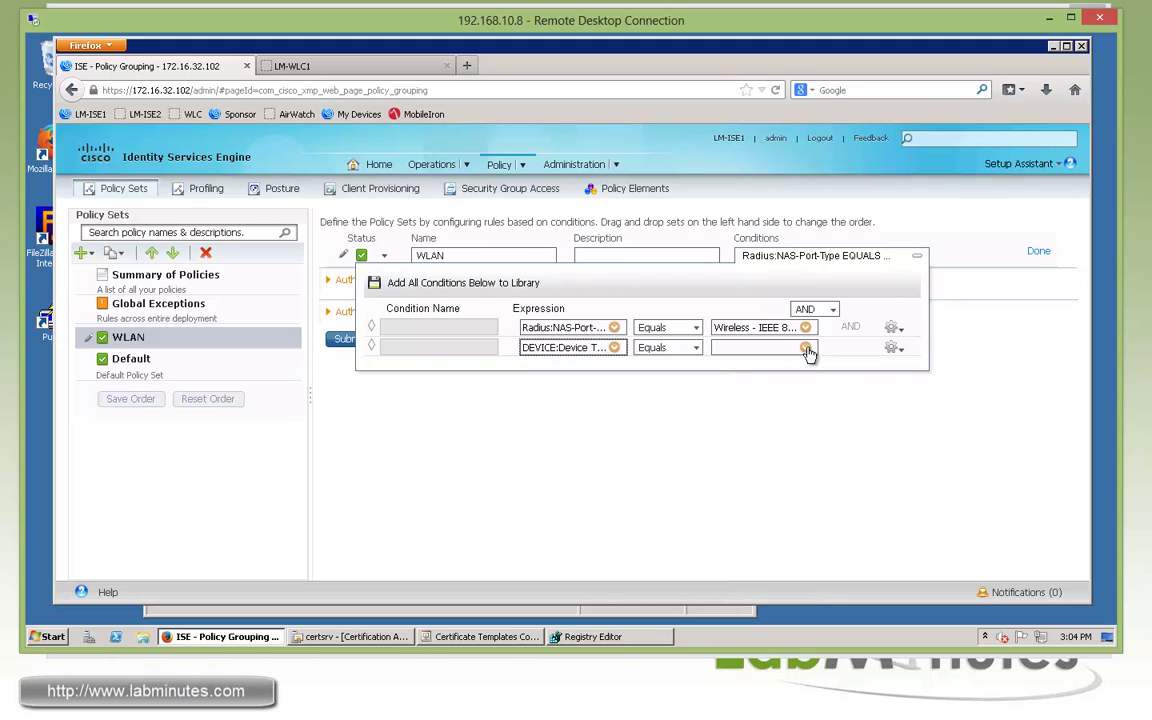
left_click(805, 347)
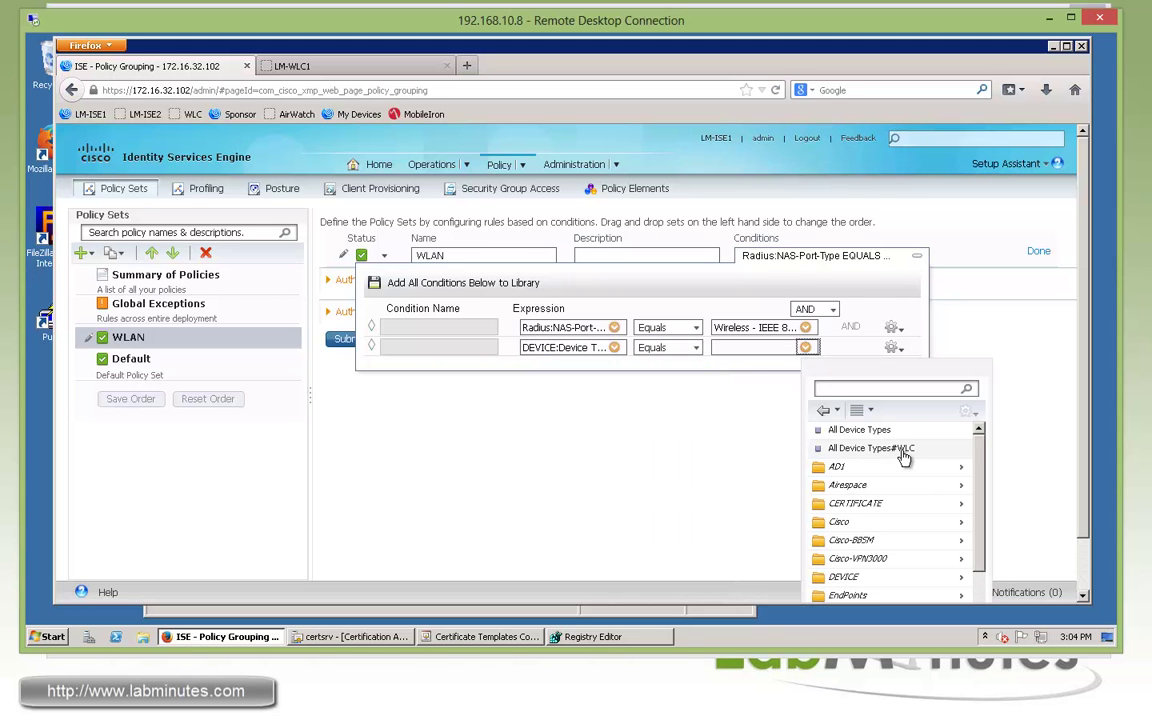
left_click(903, 456)
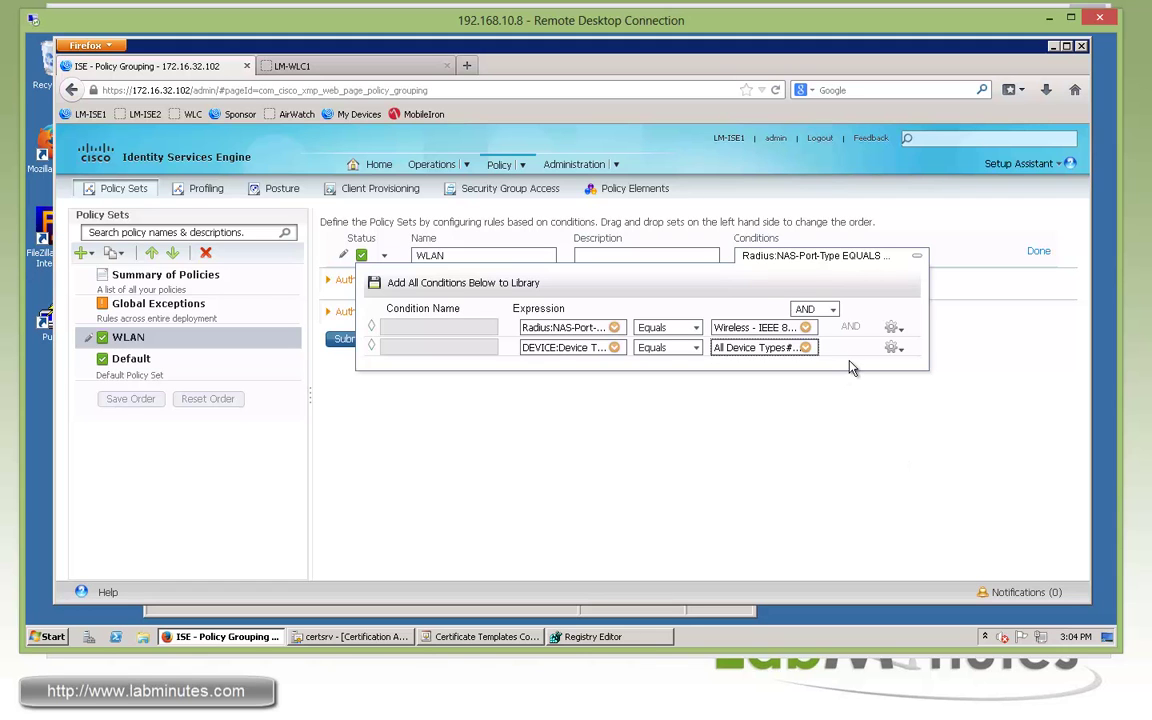
left_click(900, 396)
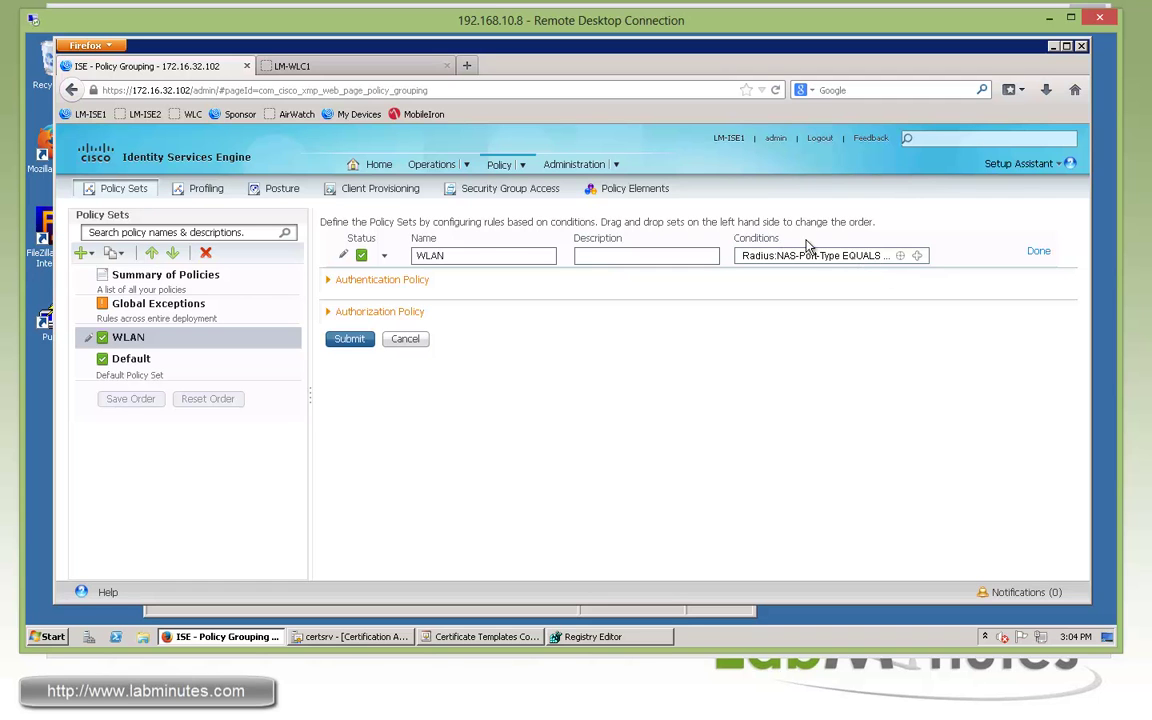
left_click(1038, 251)
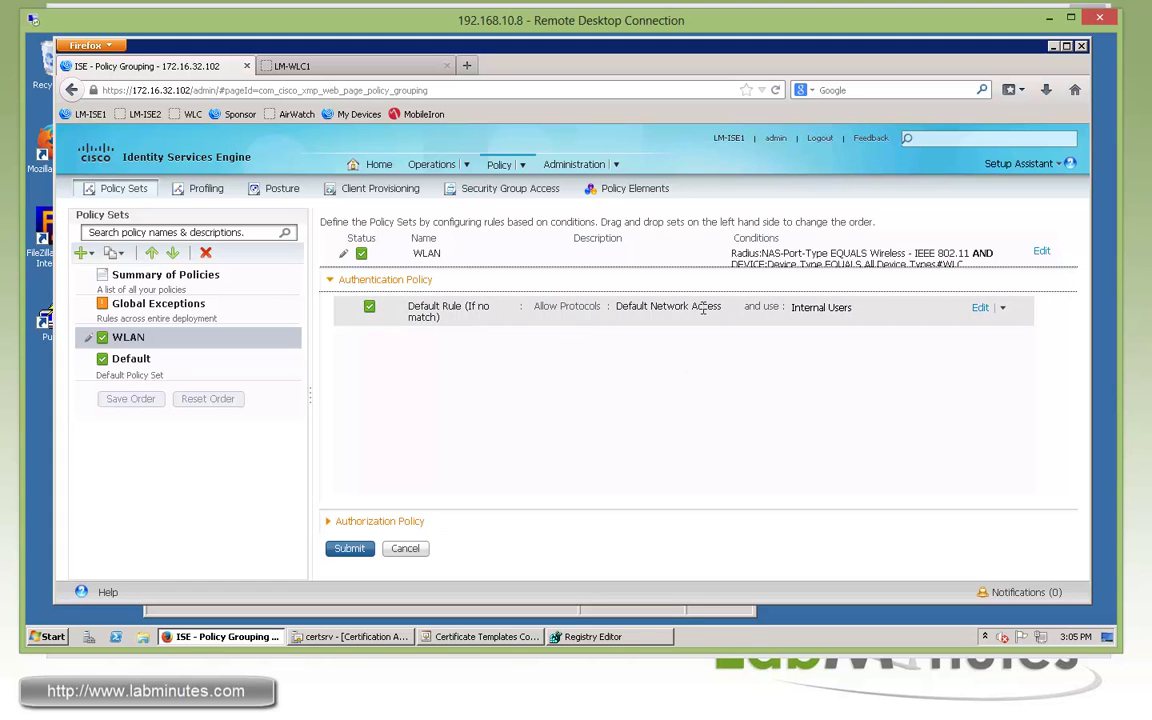
Step: Highlight Default Network Access in the WLAN set's default authentication rule
left_click_drag(721, 308, 631, 309)
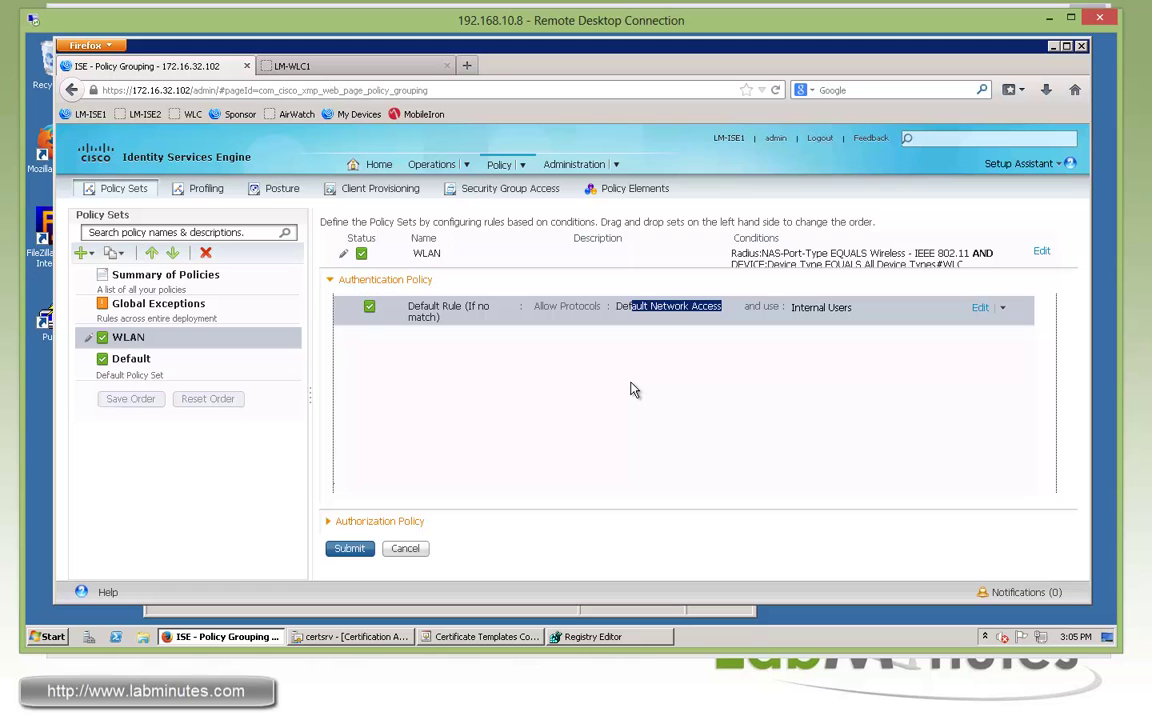
left_click(810, 373)
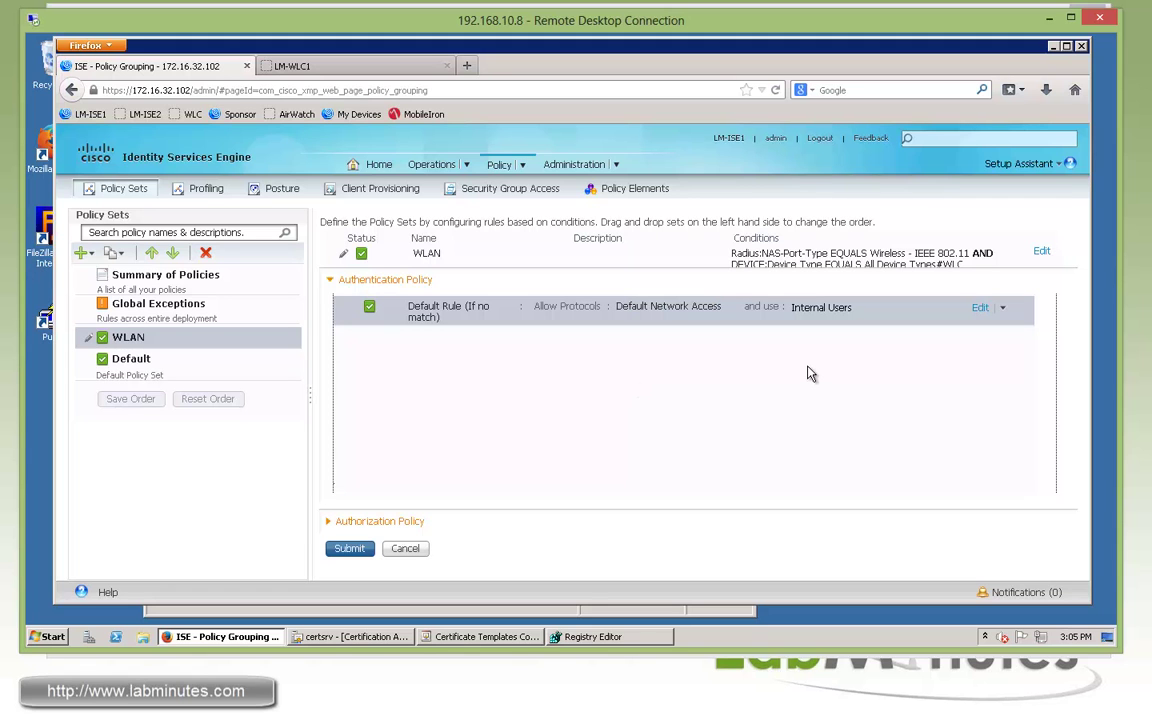
Step: Set the default authentication rule's identity source to CERT_AD_LOCAL_GUEST, continuing when user not found
left_click(981, 309)
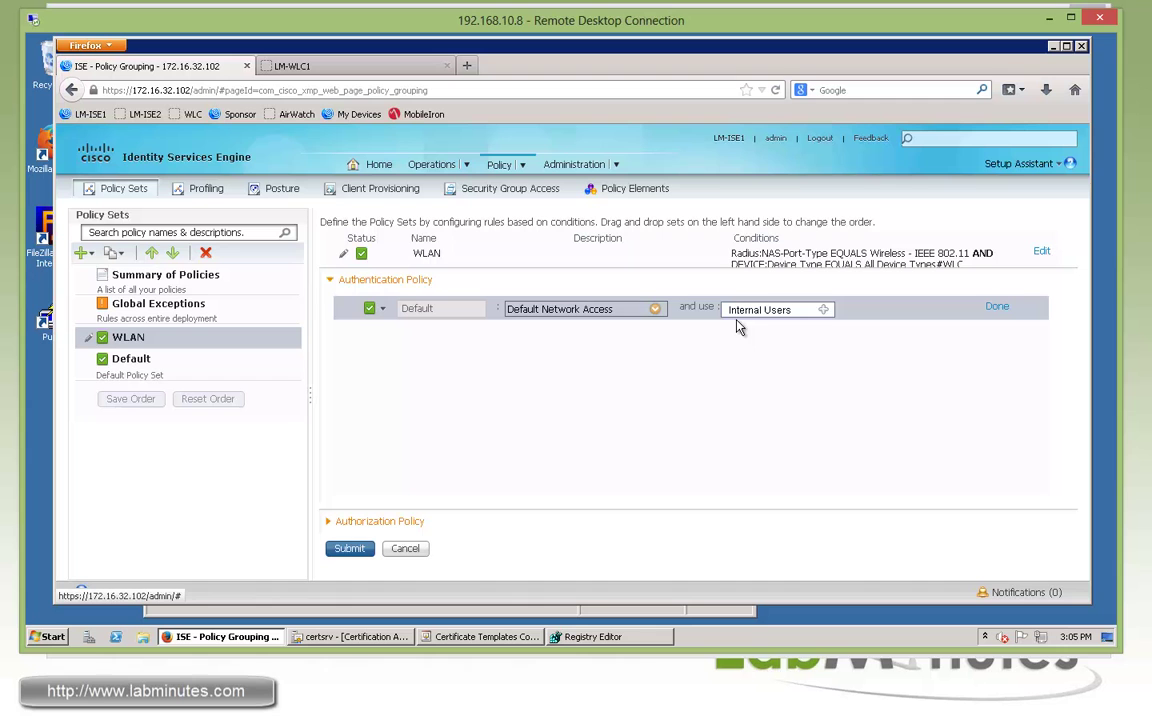
left_click(823, 310)
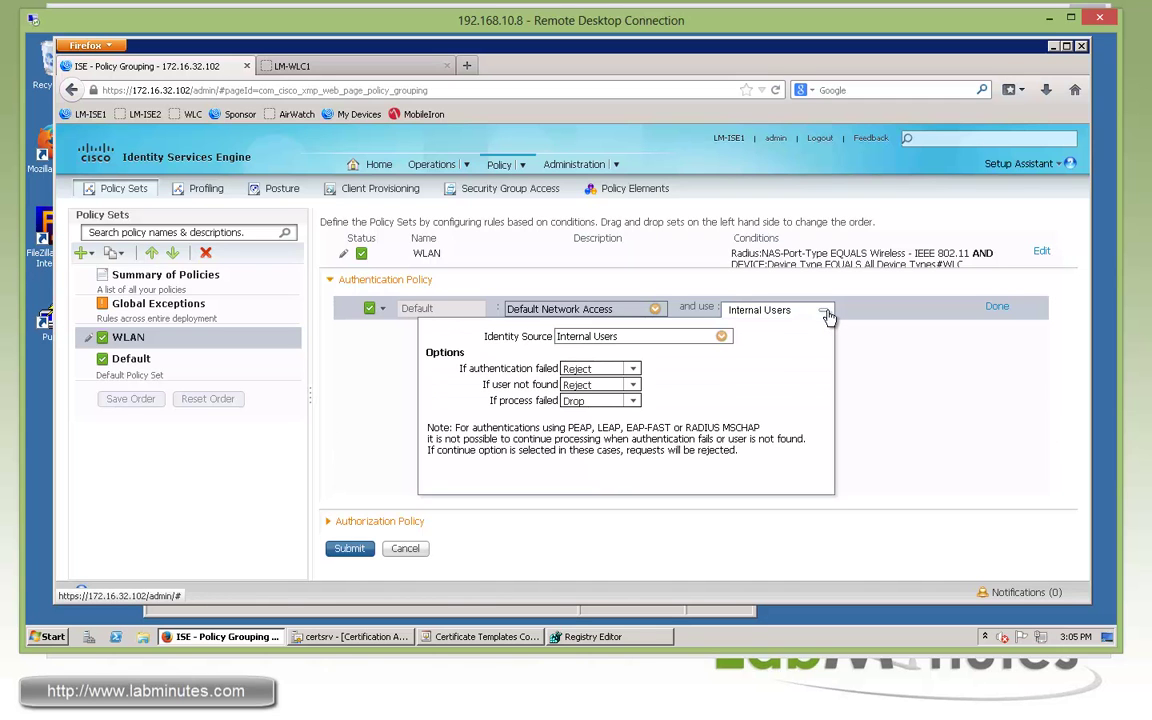
left_click(720, 338)
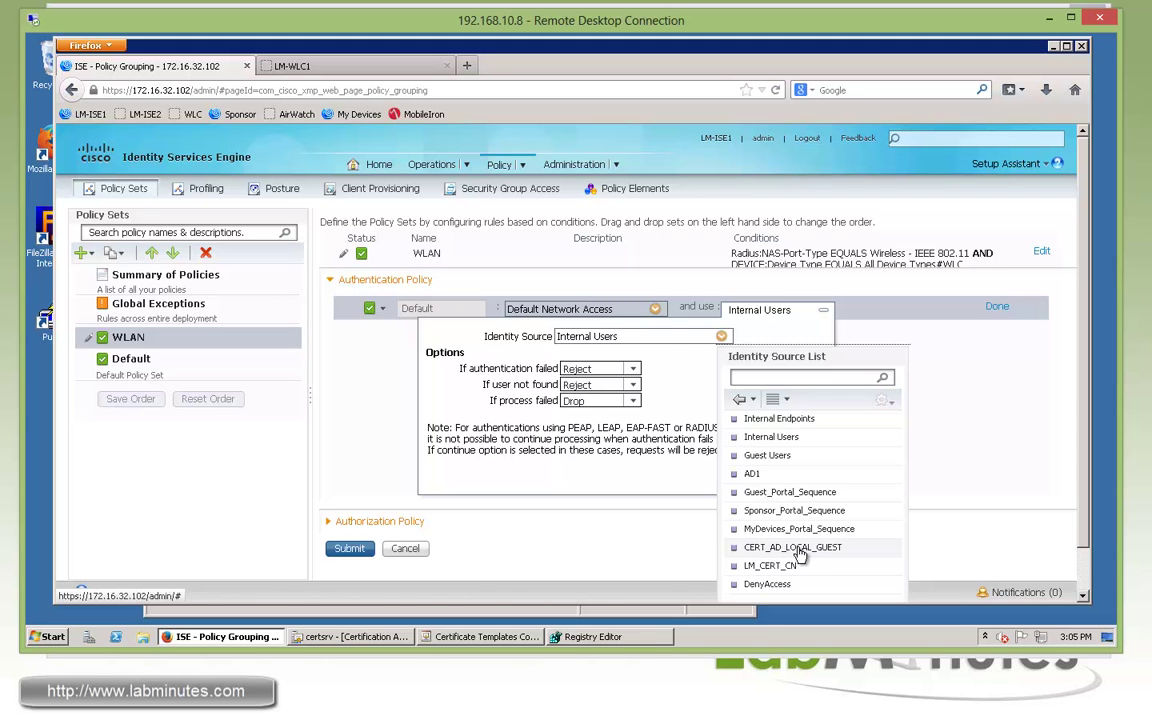
left_click(797, 550)
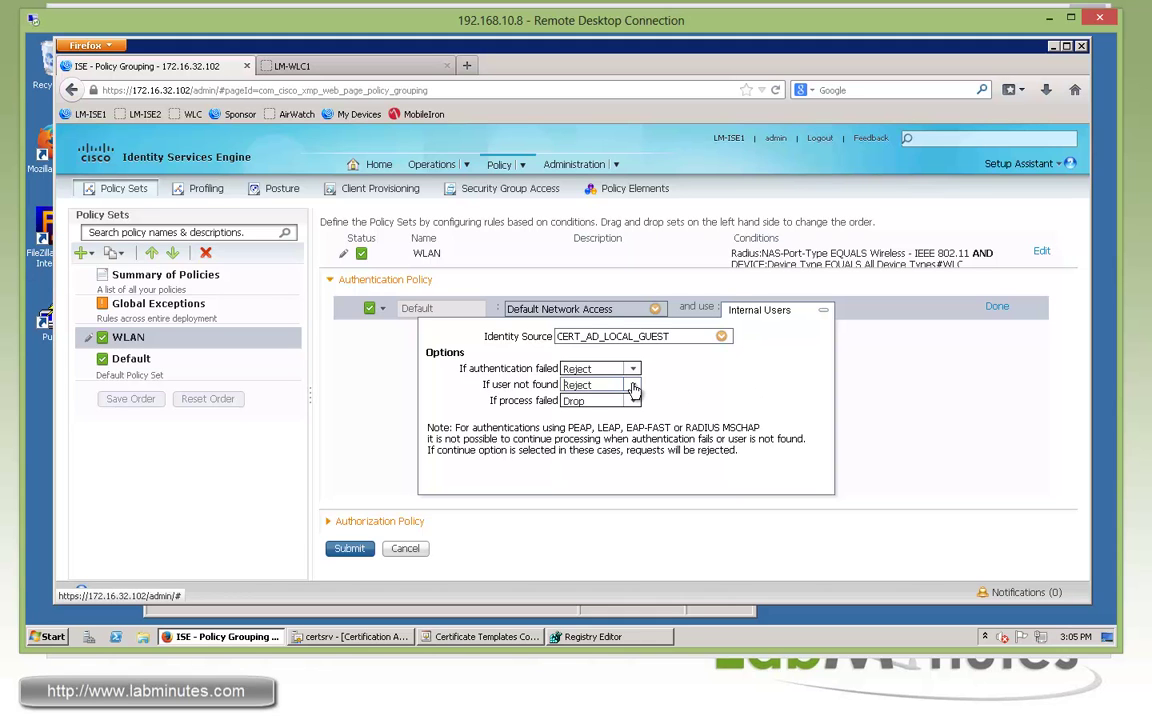
left_click(598, 385)
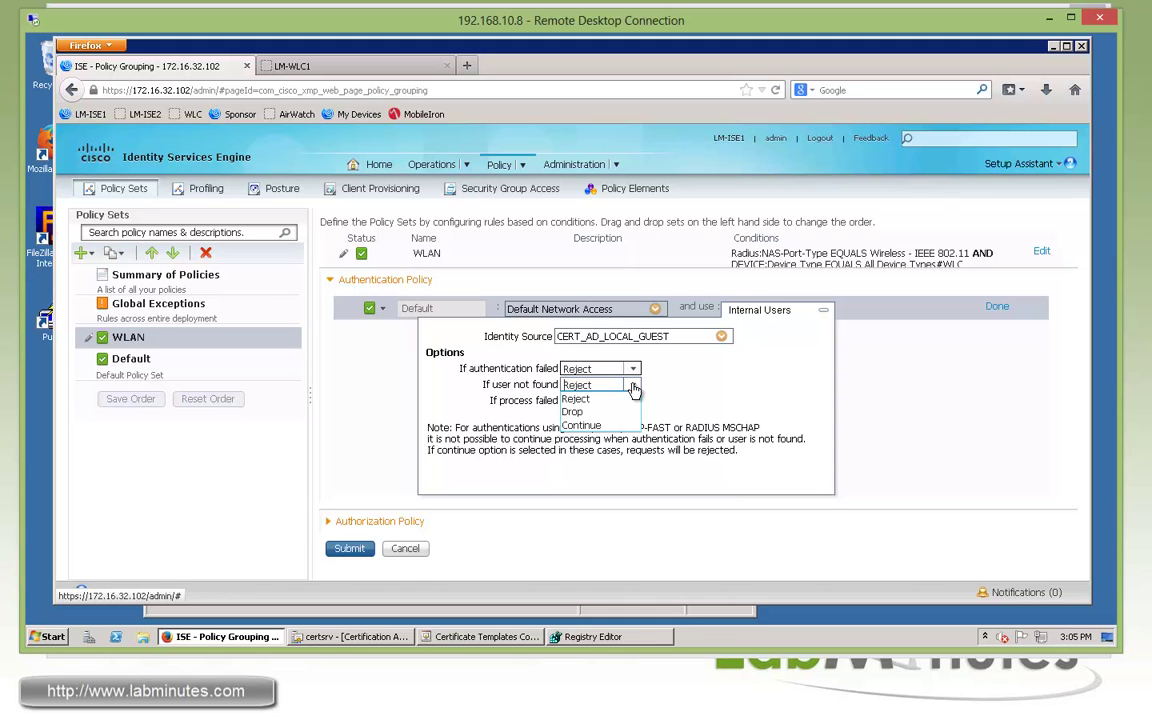
left_click(586, 427)
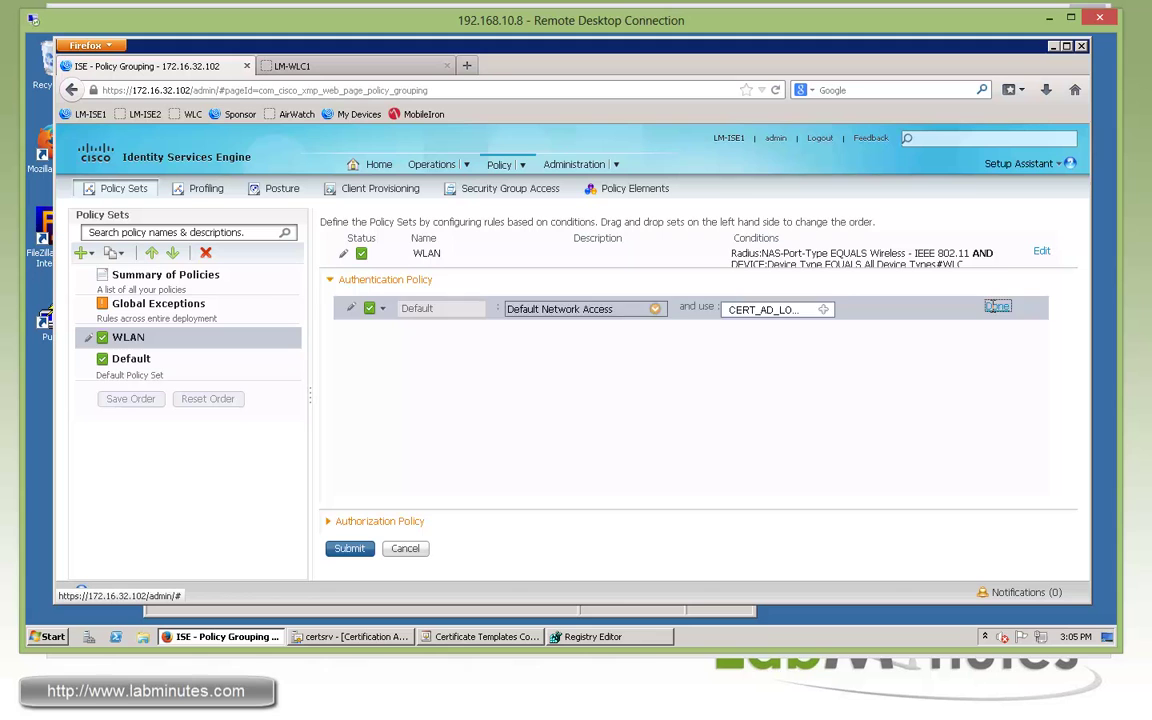
left_click(996, 307)
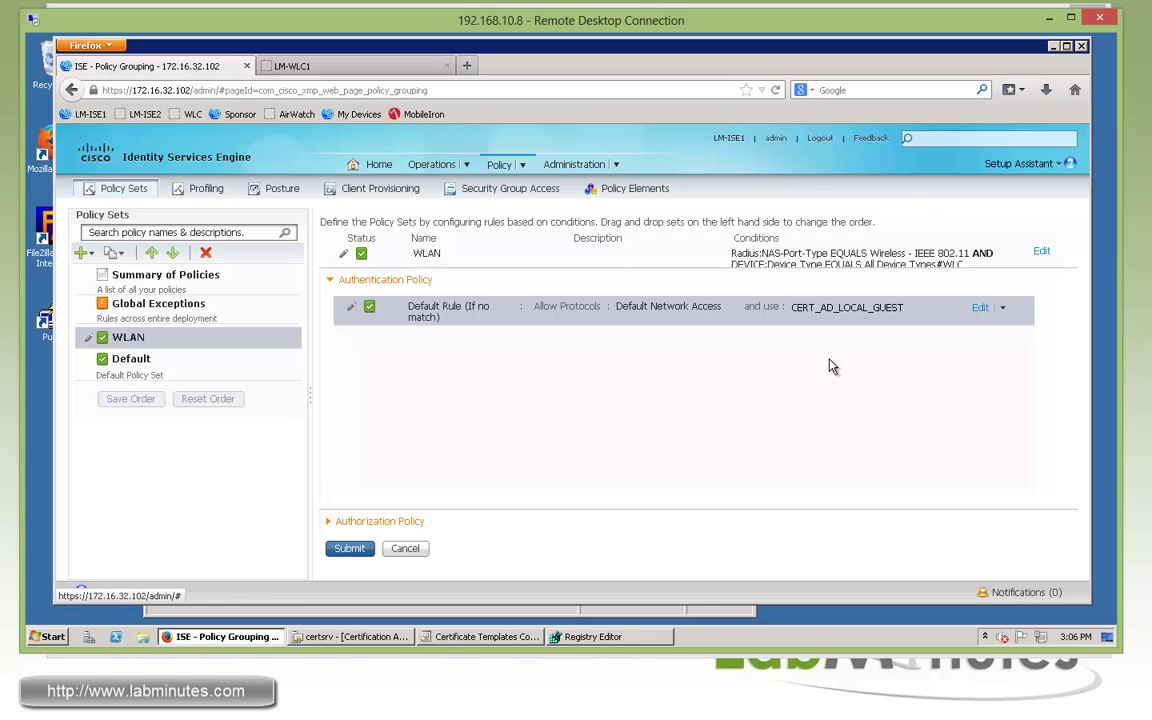
Step: Expand the WLAN Authorization Policy and open Policy Elements > Results in a new tab
left_click(373, 521)
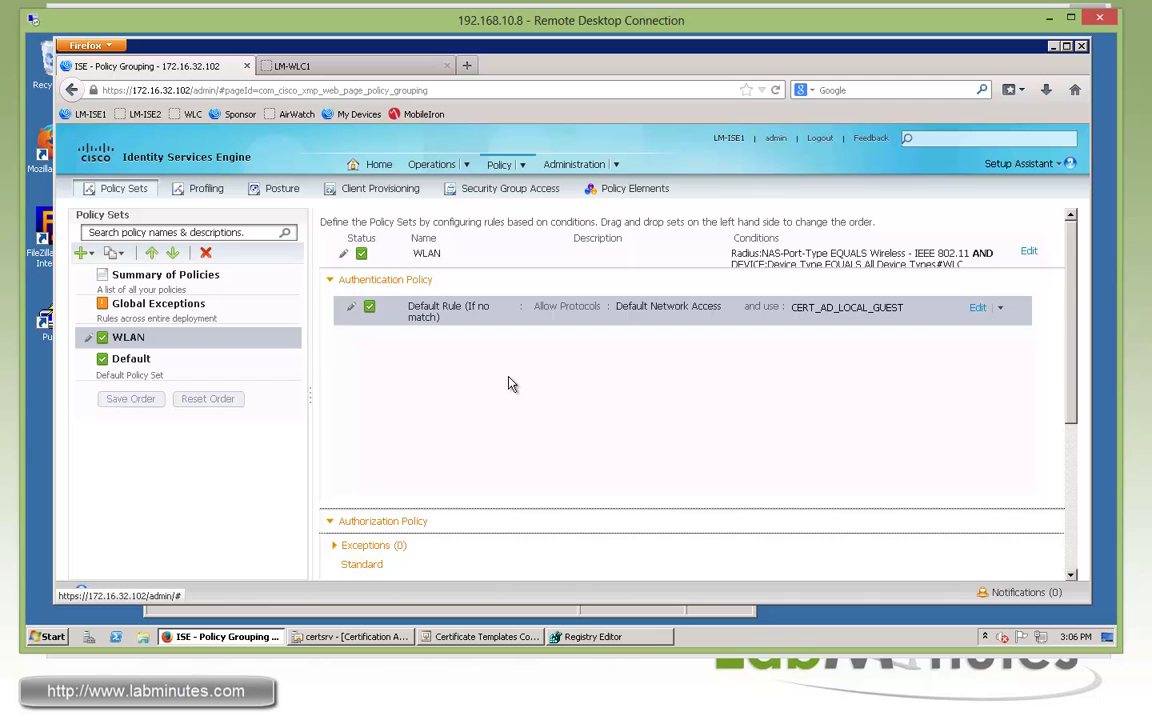
scroll(462, 468, "down", 5)
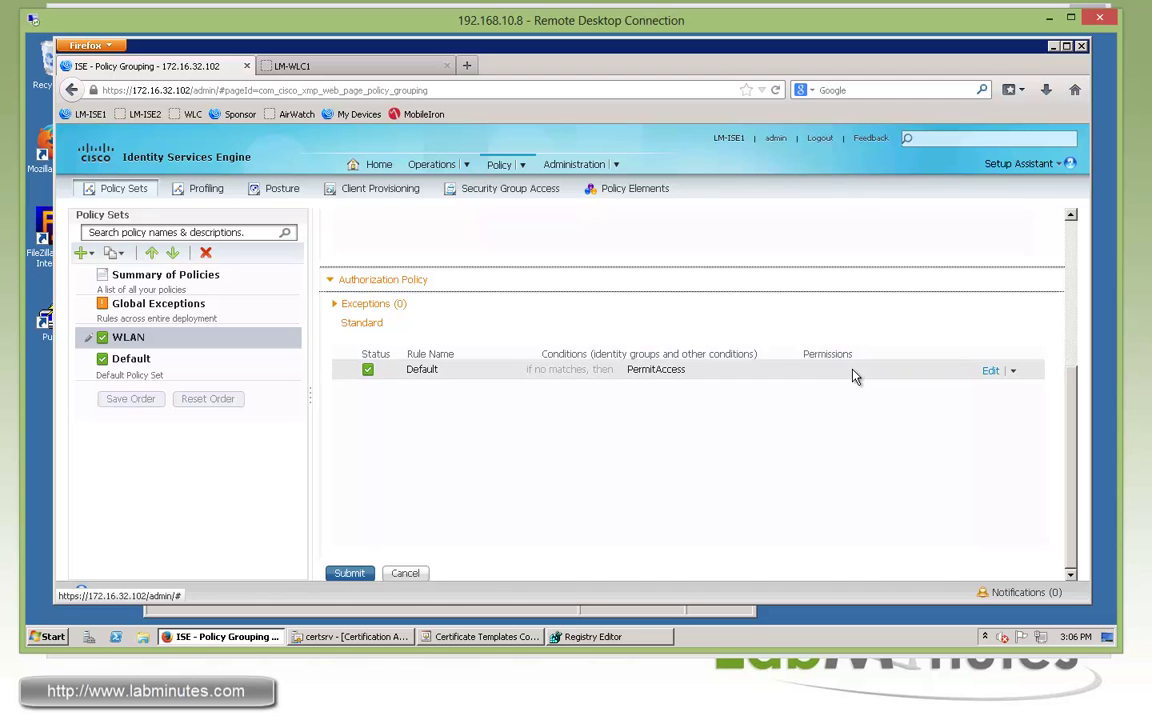
mouse_move(523, 166)
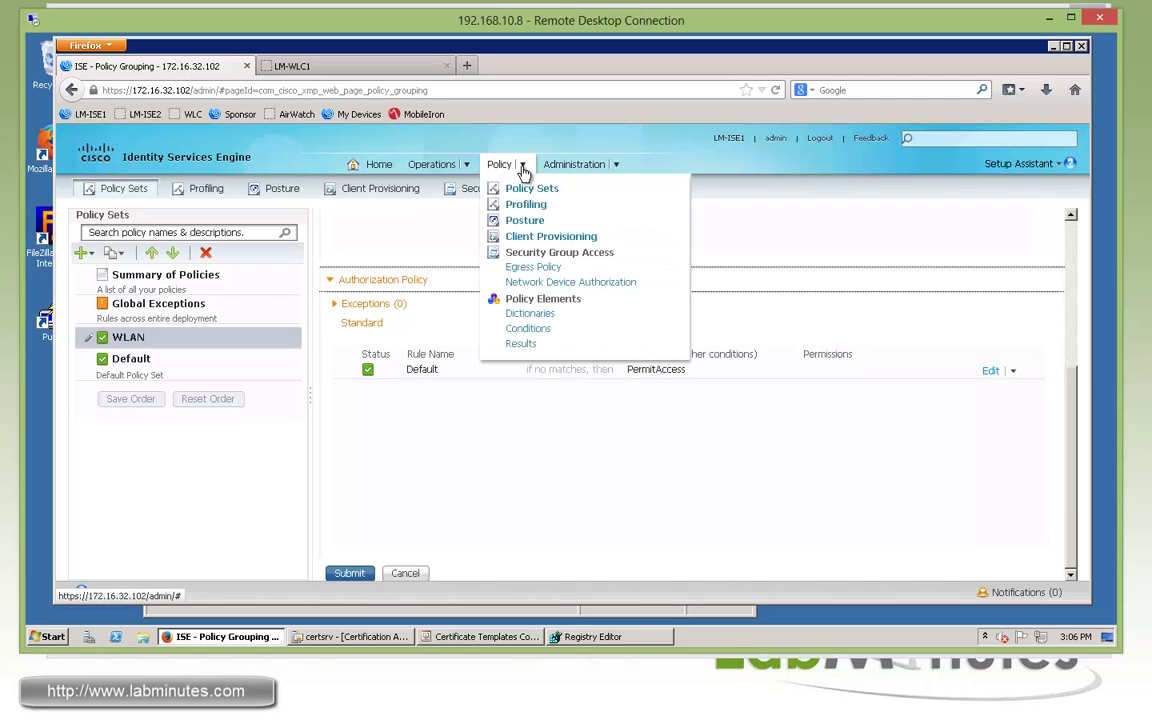
right_click(520, 348)
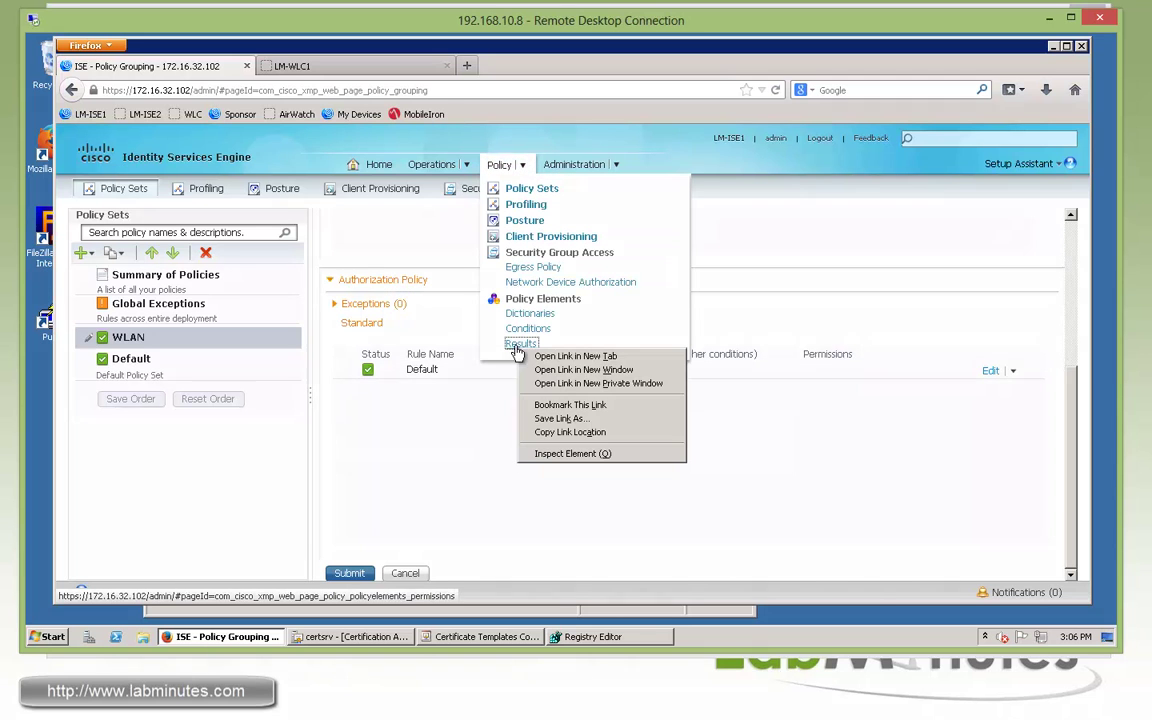
left_click(580, 357)
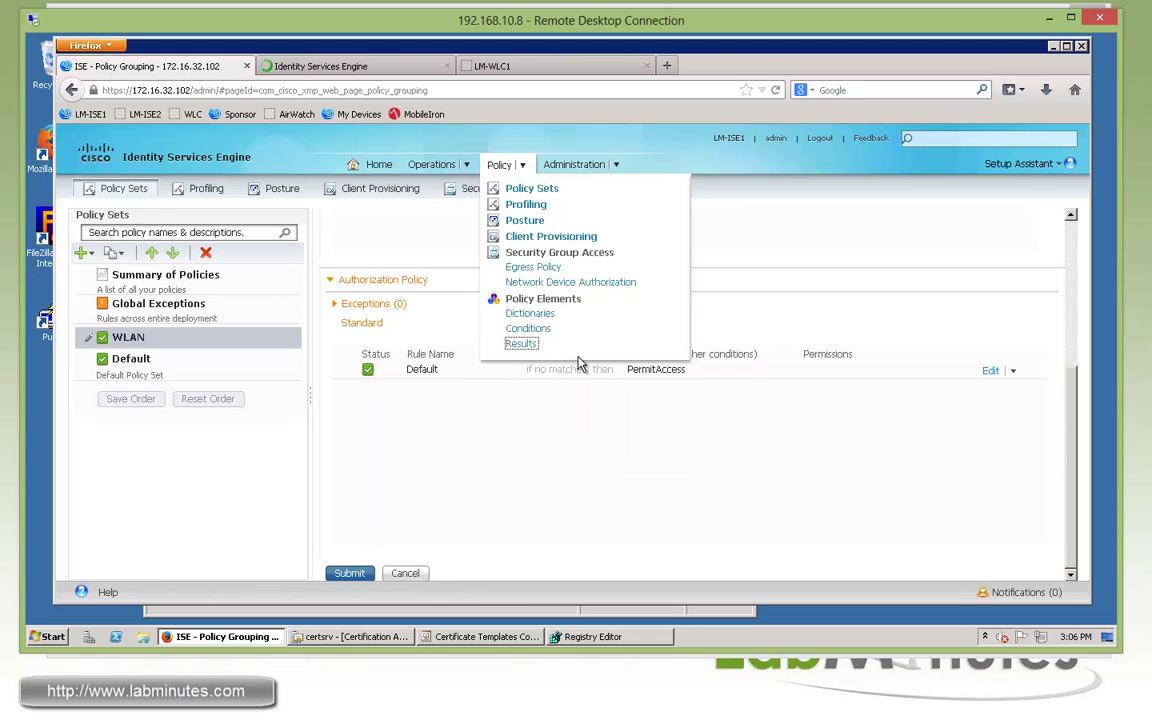
left_click(350, 68)
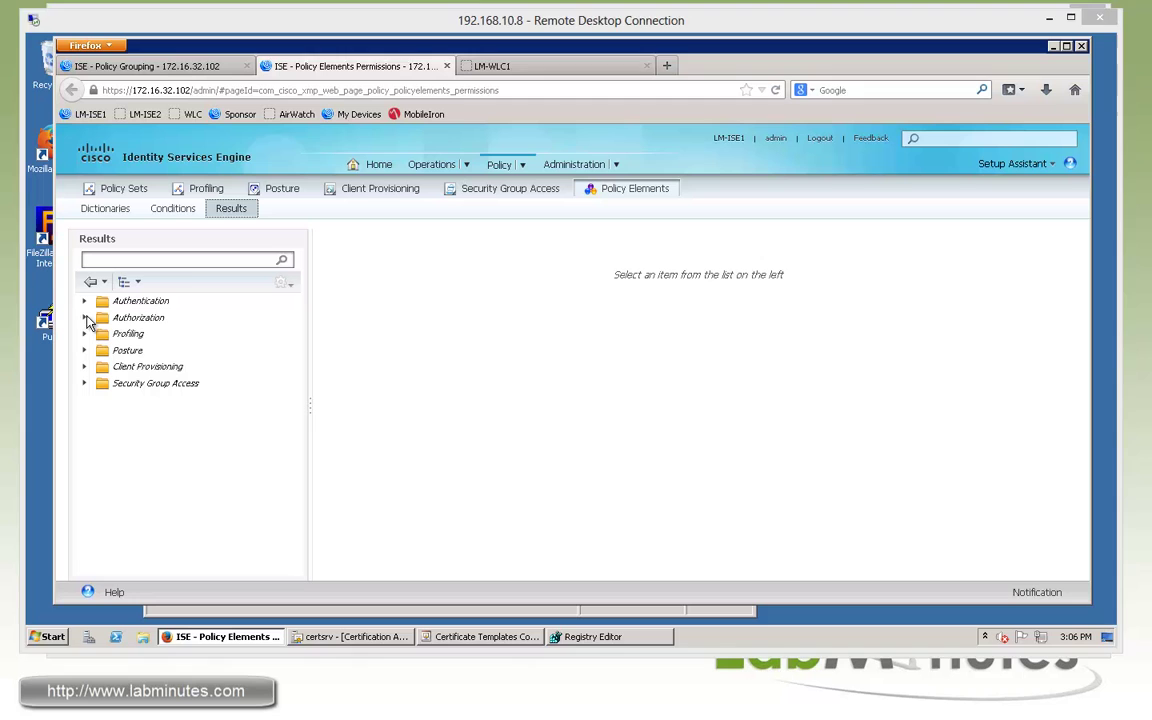
Step: List the Authorization Profiles and select Blackhole_Wireless_Access
left_click(85, 318)
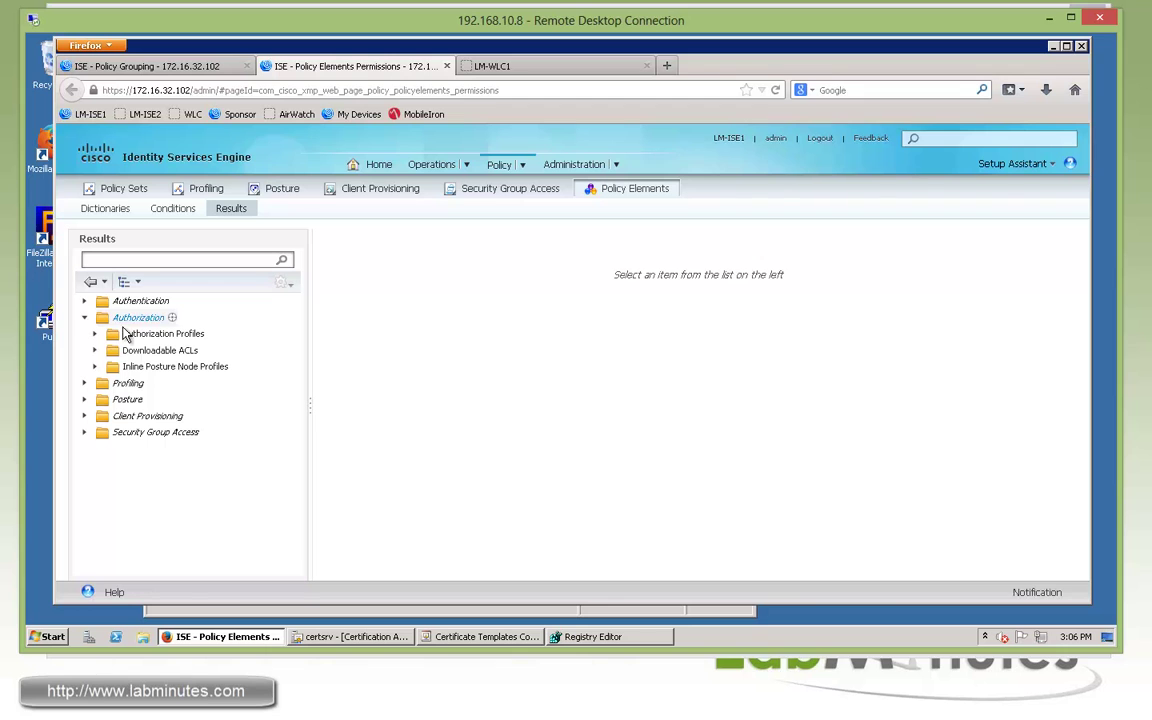
left_click(96, 335)
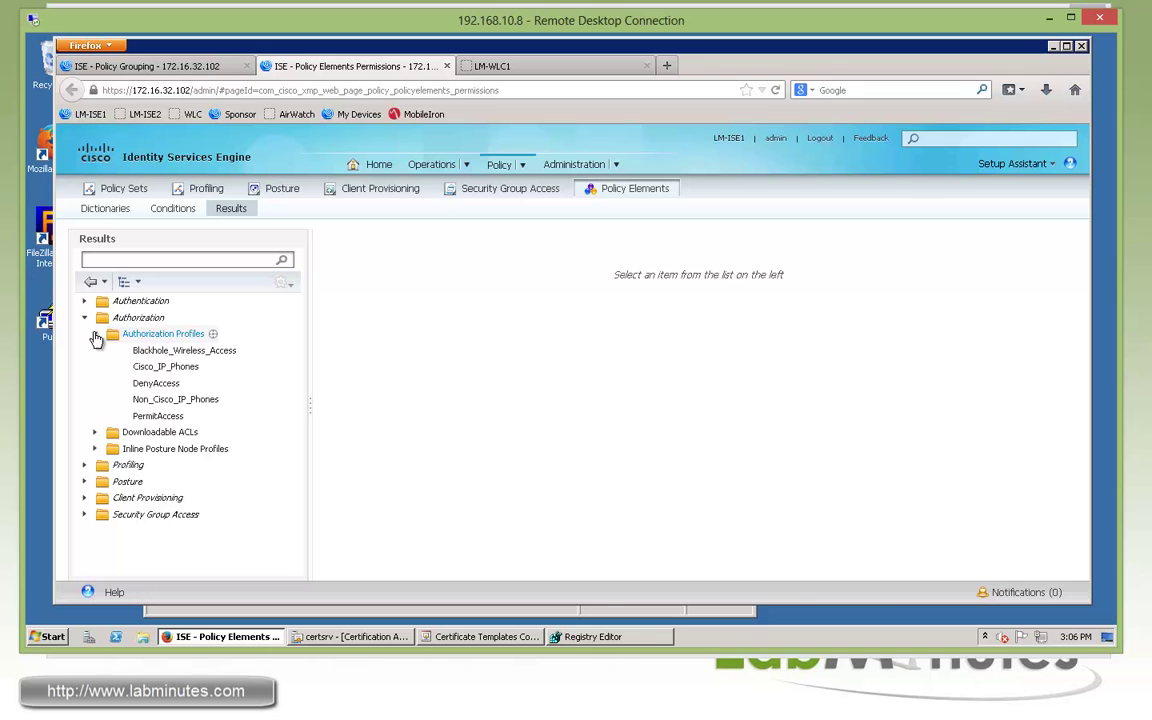
left_click(166, 337)
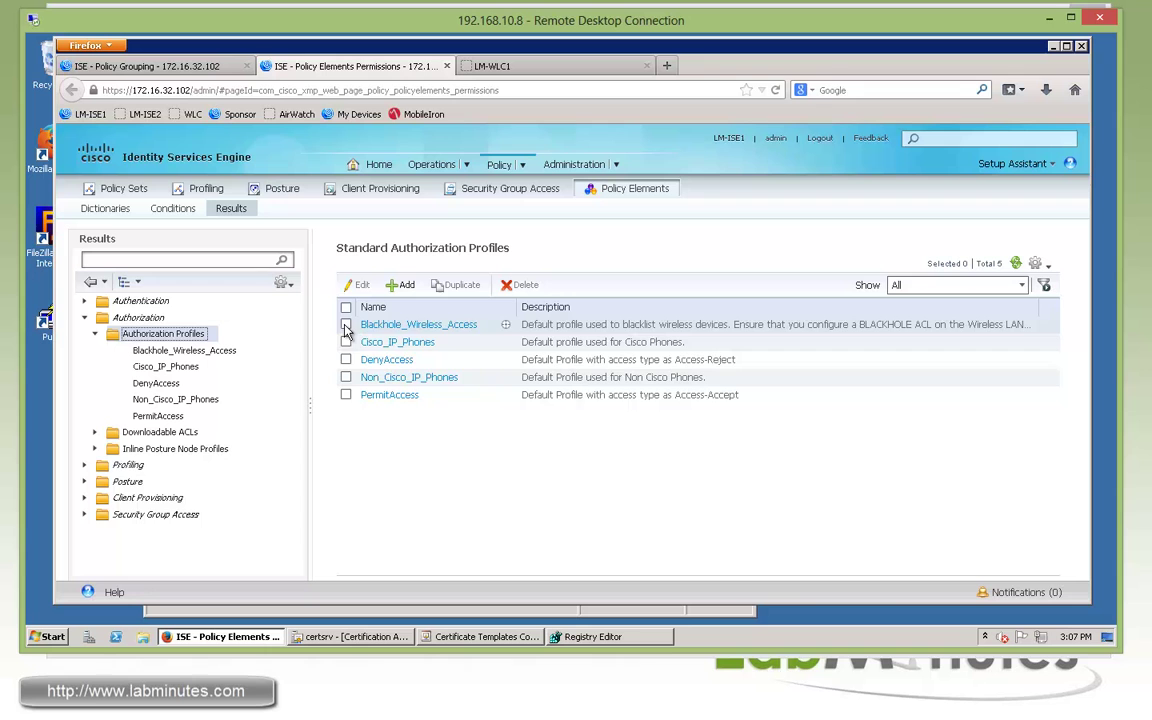
left_click(346, 326)
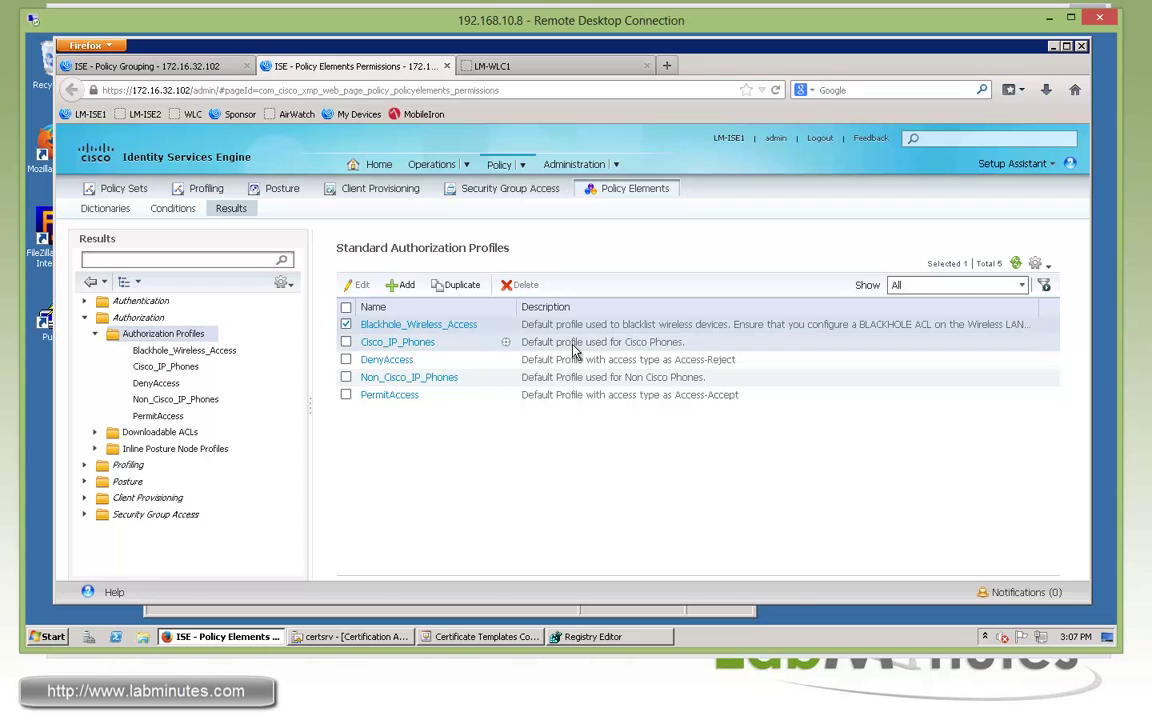
Step: Duplicate Blackhole_Wireless_Access and name the copy LM-WLAN-BLACKLIST
left_click(460, 286)
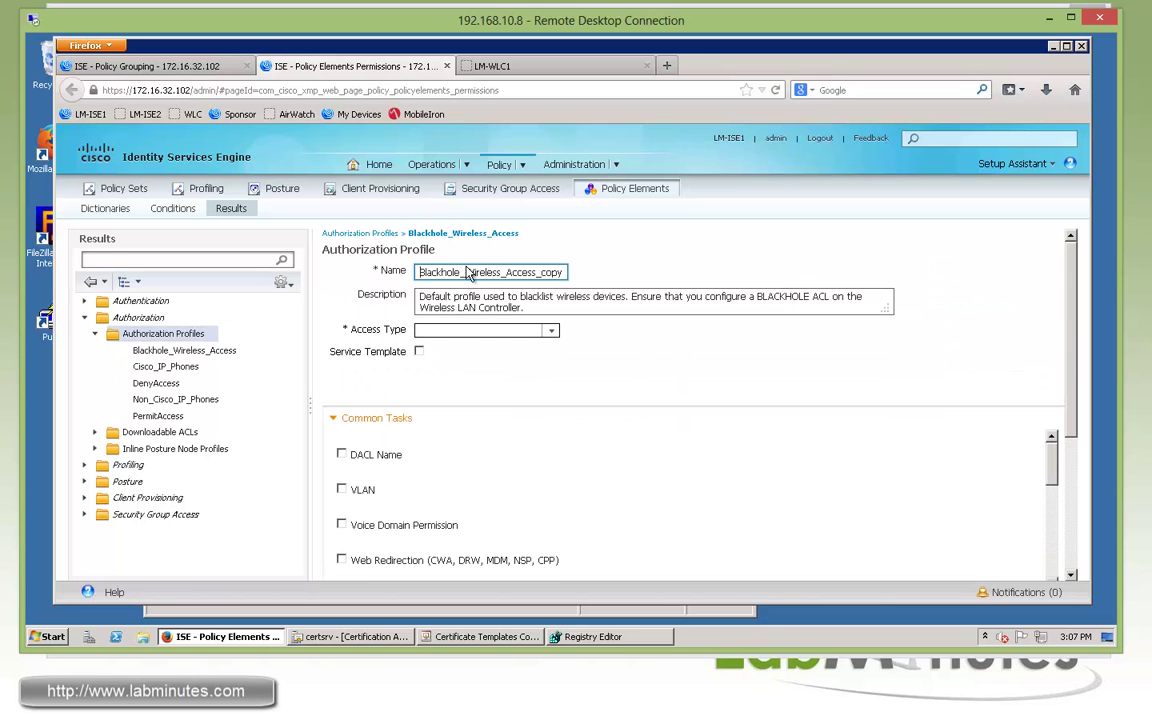
double_click(555, 273)
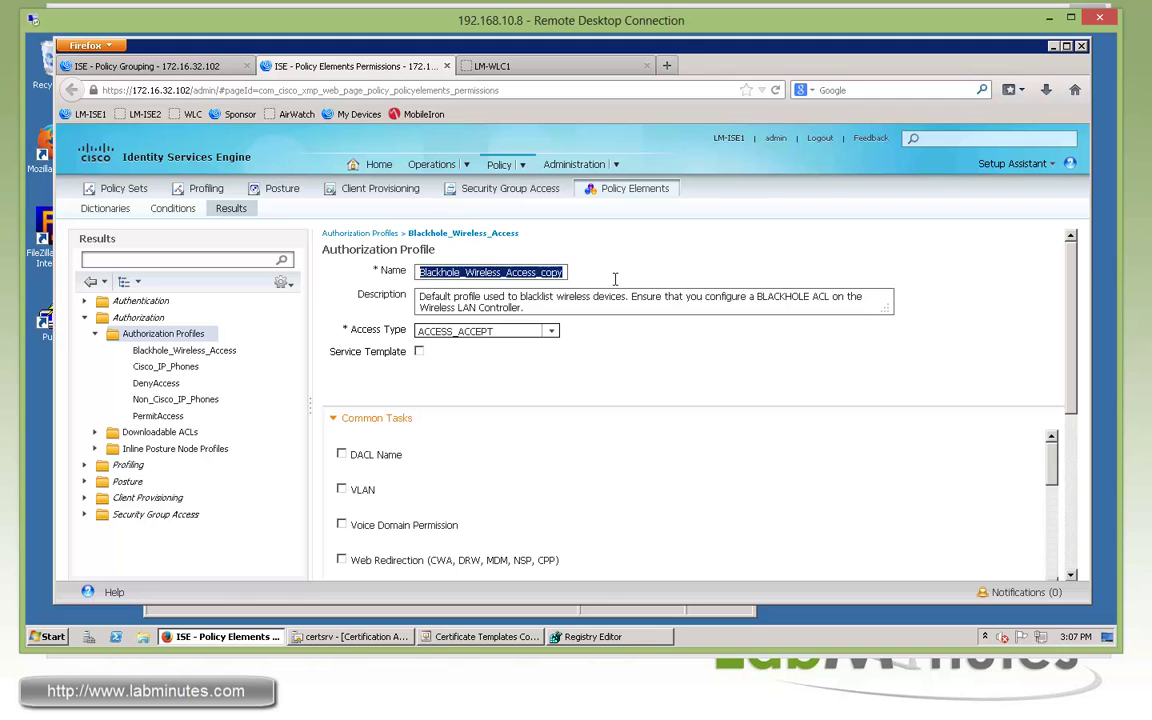
type("LM")
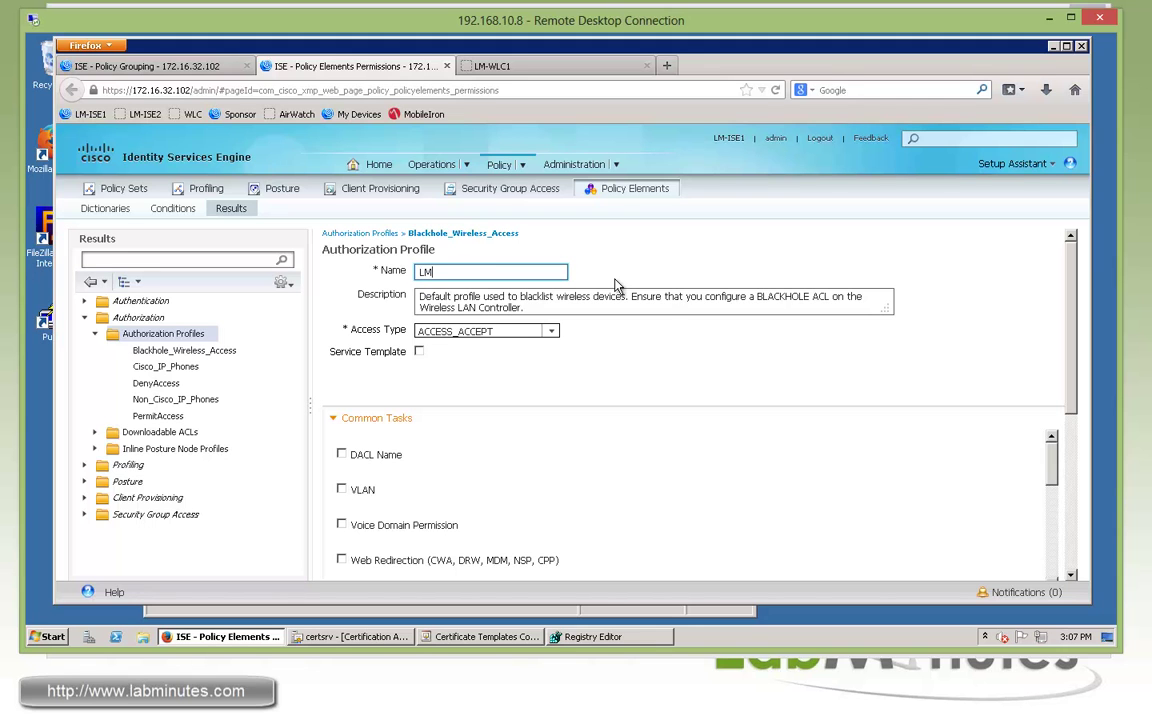
type("-WLAN-BLACKLIST")
Step: Change the url-redirect-acl value from BLACKHOLE to LM-ISE-ONLY
left_click_drag(1068, 333, 1076, 474)
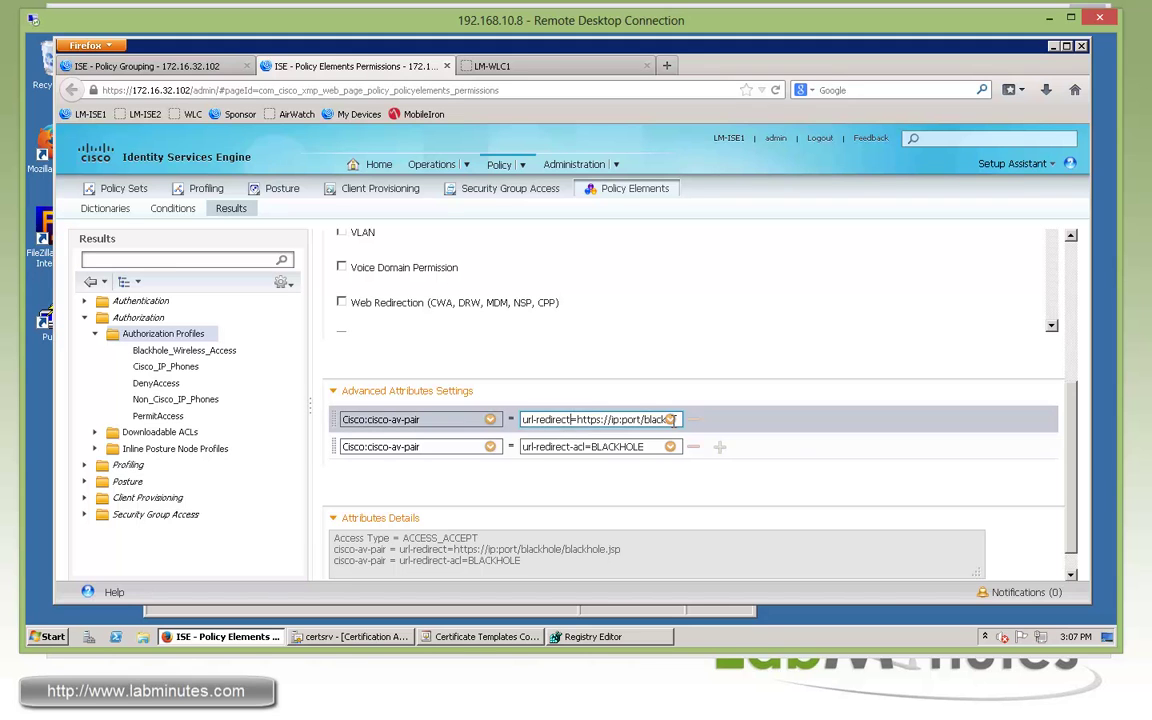
left_click_drag(524, 419, 624, 419)
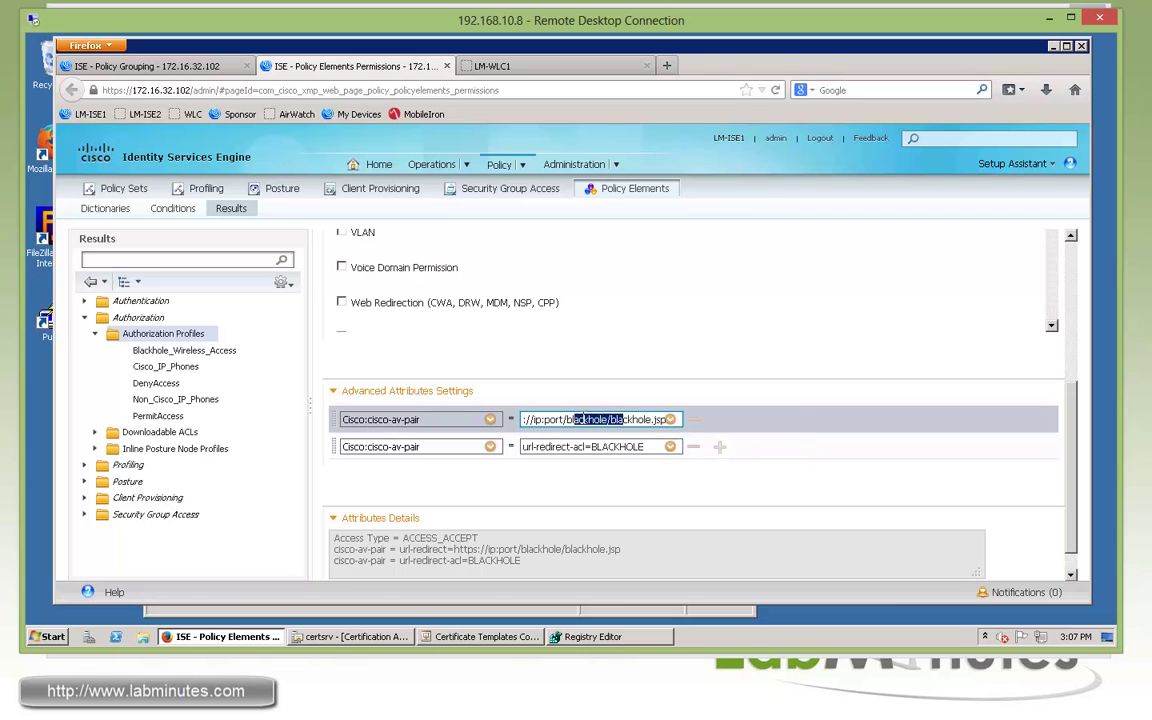
left_click(596, 448)
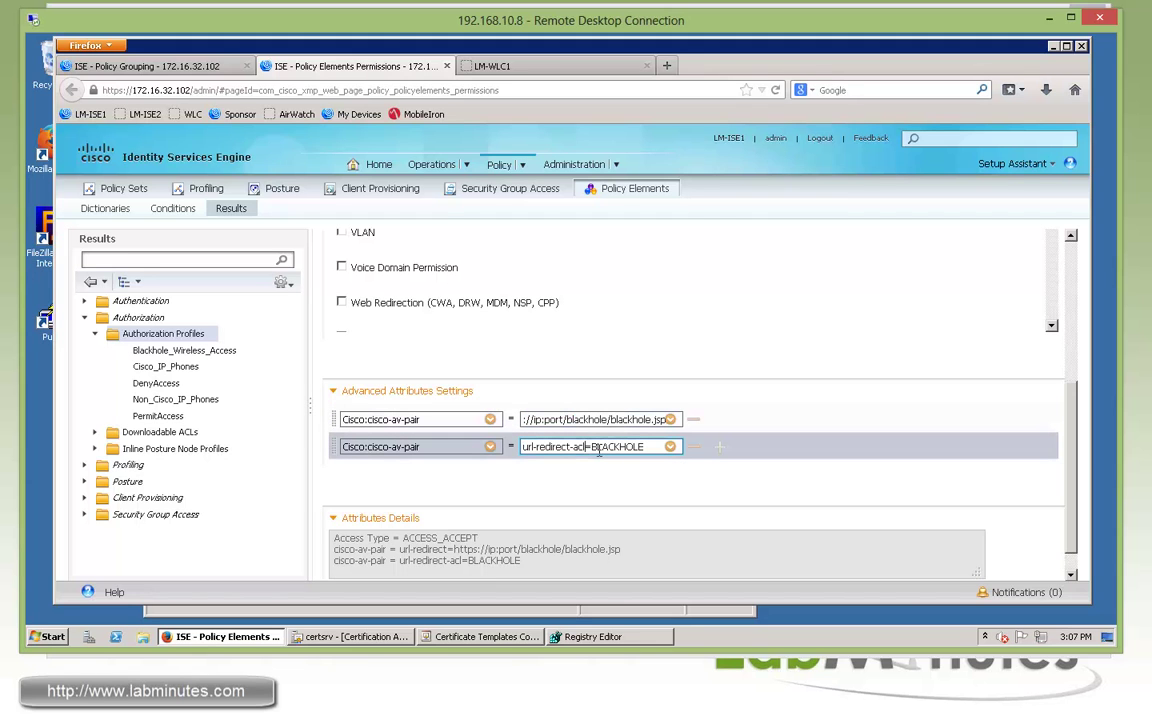
double_click(598, 448)
type("LM-ISE-ONLY")
Step: On the LM-WLC1 controller, open the LM-ISE-ONLY ACL and review its DHCP and ISE rules
left_click(560, 66)
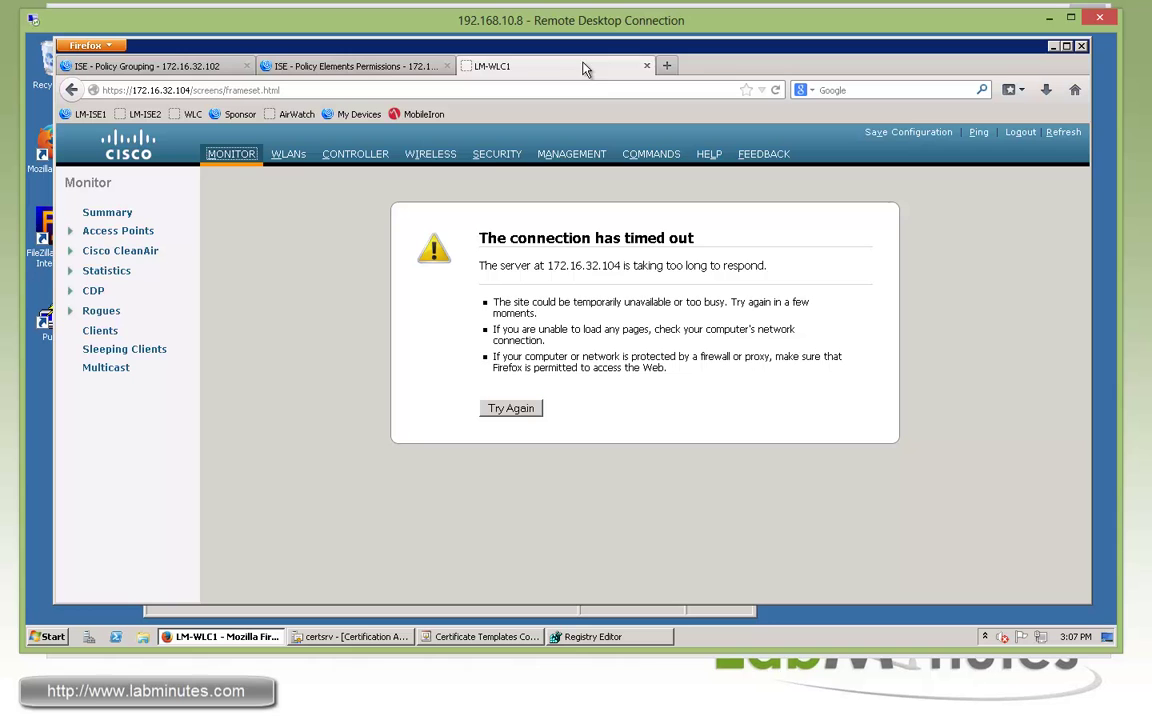
left_click(489, 158)
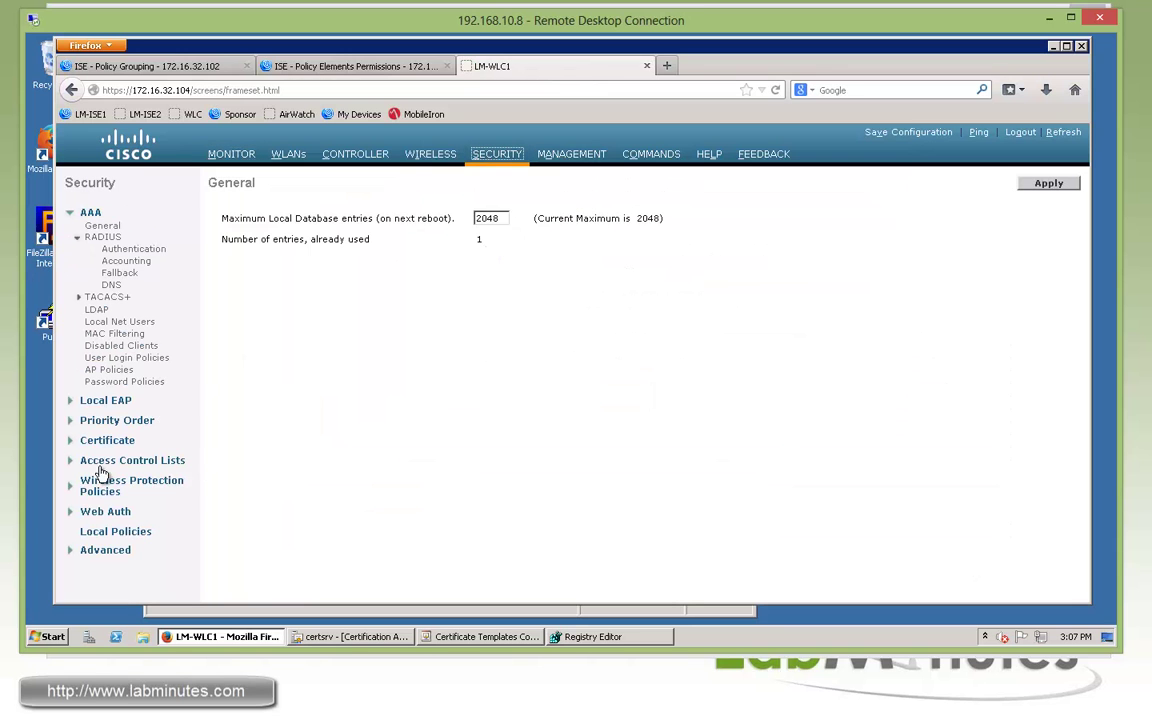
left_click(100, 463)
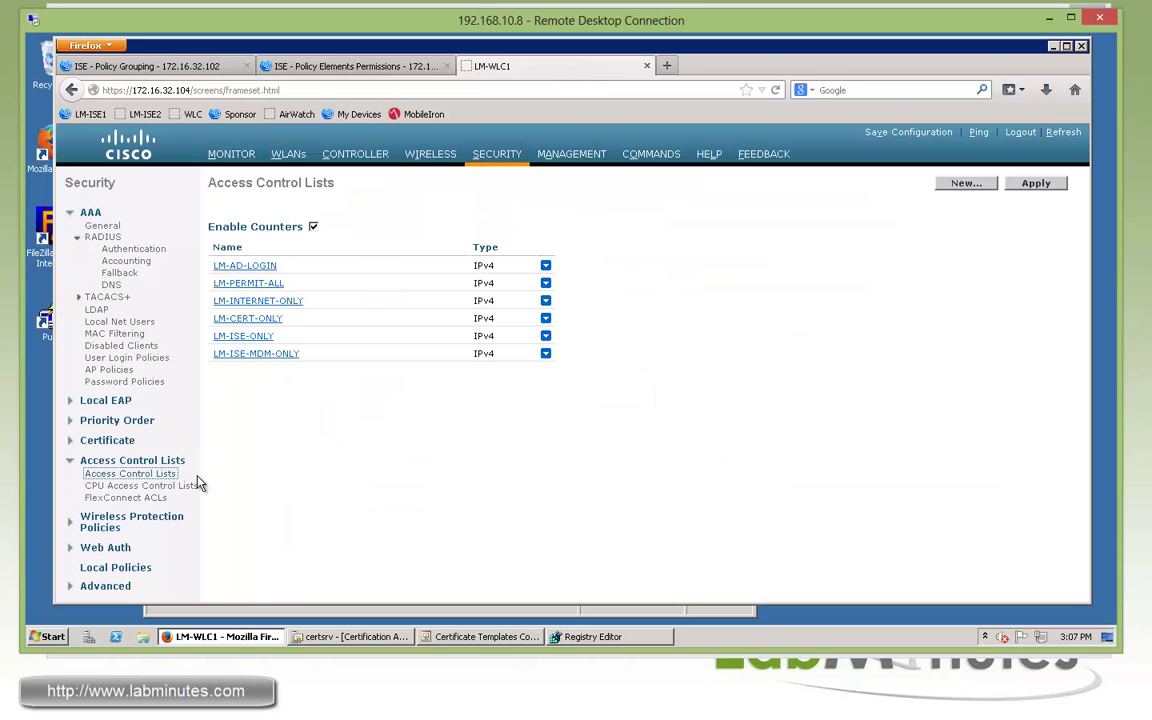
left_click(238, 338)
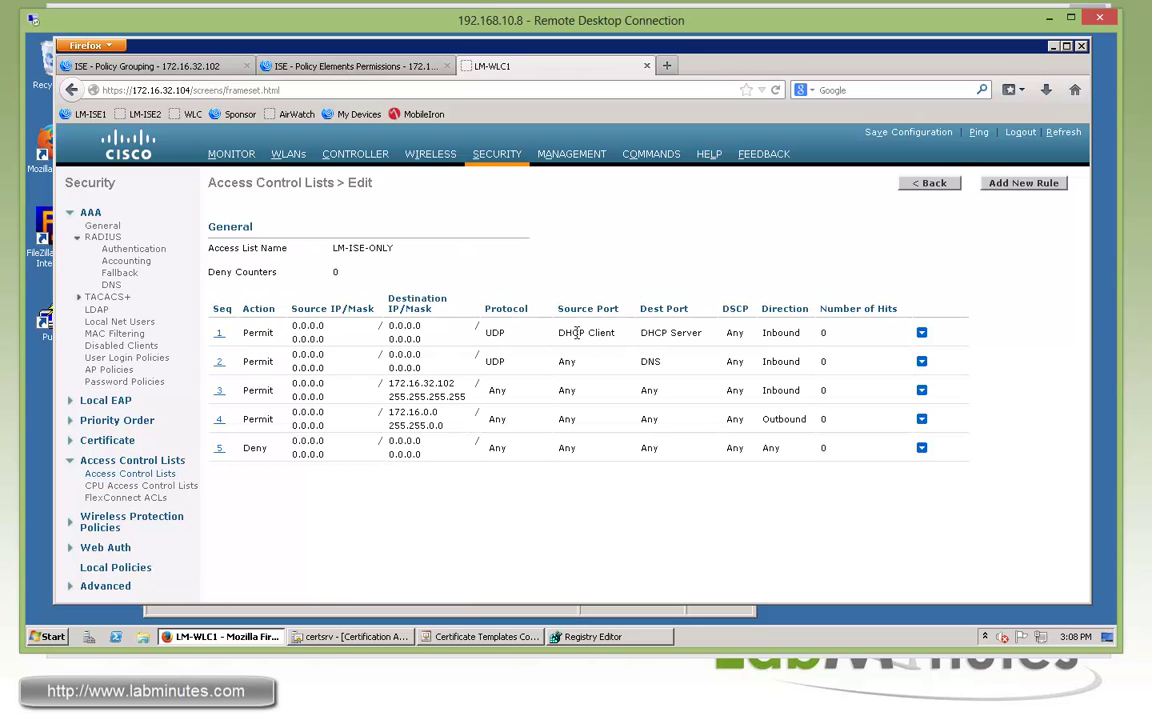
left_click_drag(615, 333, 559, 333)
left_click_drag(393, 383, 450, 397)
left_click(440, 397)
Step: Back in ISE, submit the LM-WLAN-BLACKLIST authorization profile
left_click(342, 64)
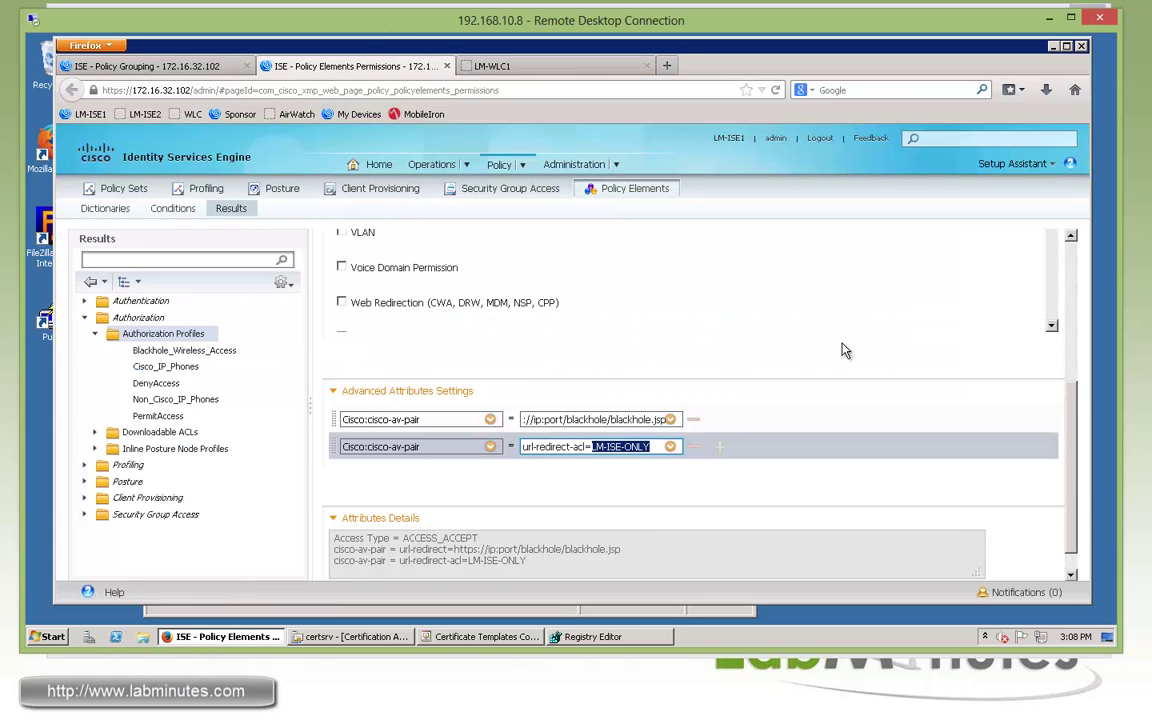
scroll(641, 424, "down", 1)
left_click(592, 418)
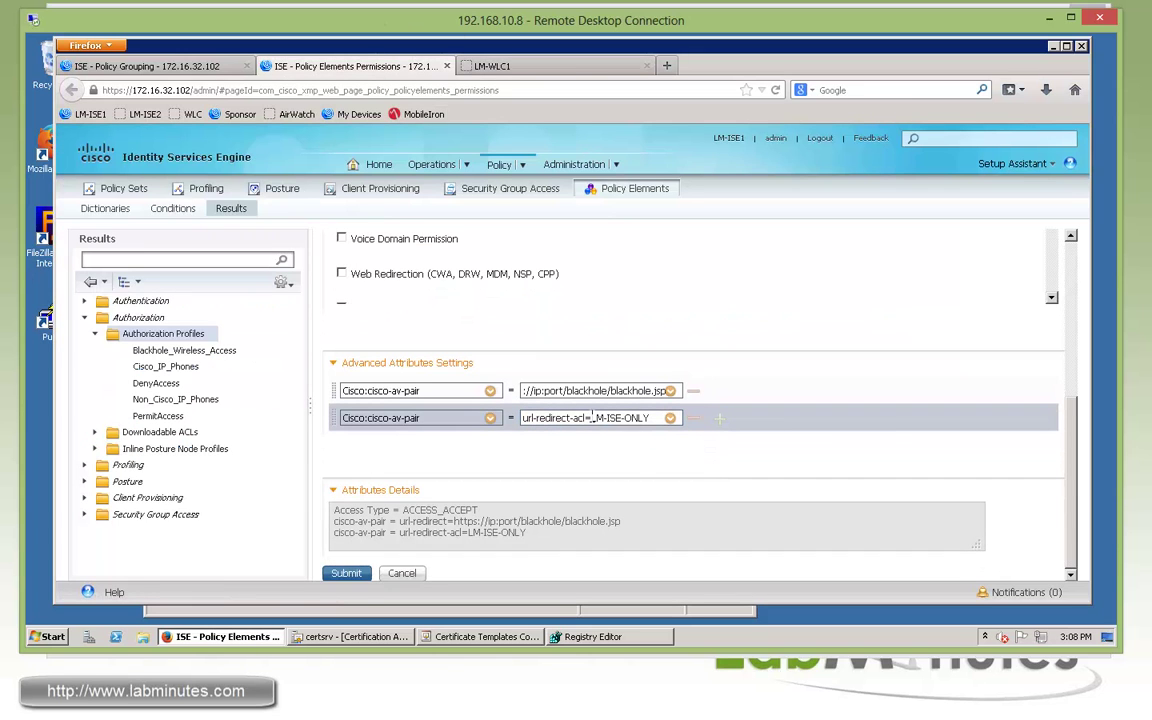
left_click(346, 573)
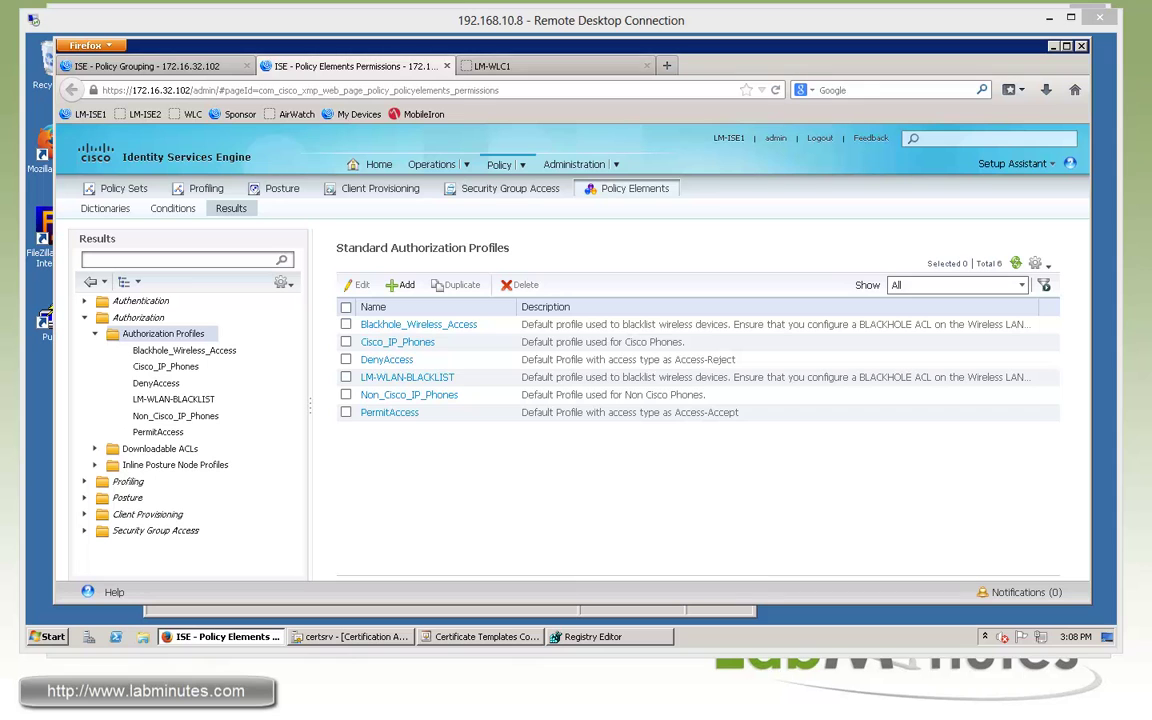
Step: Start a new authorization profile with web redirection set to Native Supplicant Provisioning
left_click(400, 284)
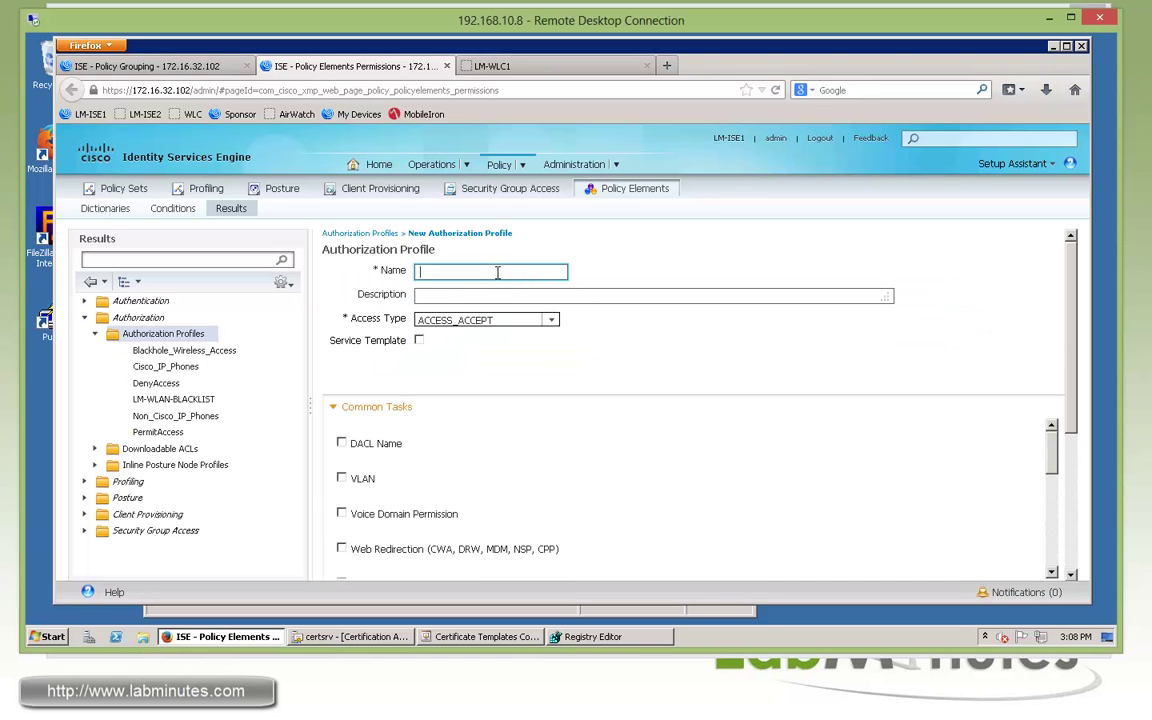
type("LM-WLAN-BYOD-SUP")
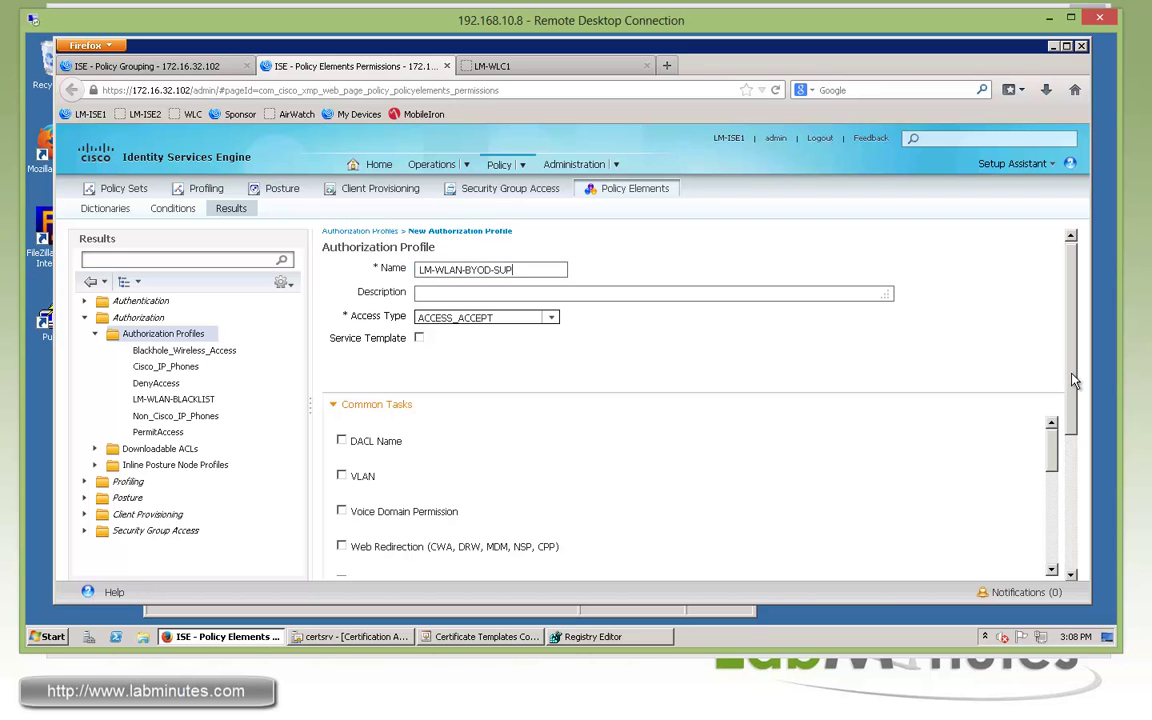
left_click_drag(1072, 376, 1075, 430)
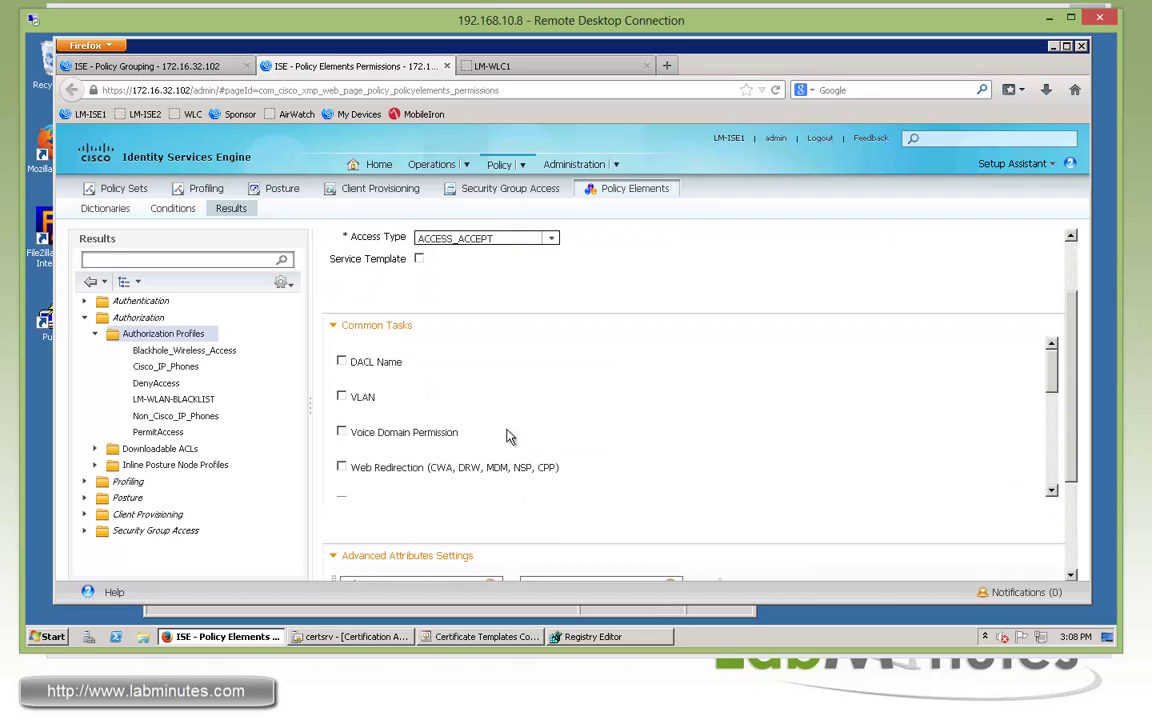
left_click(383, 467)
left_click(489, 384)
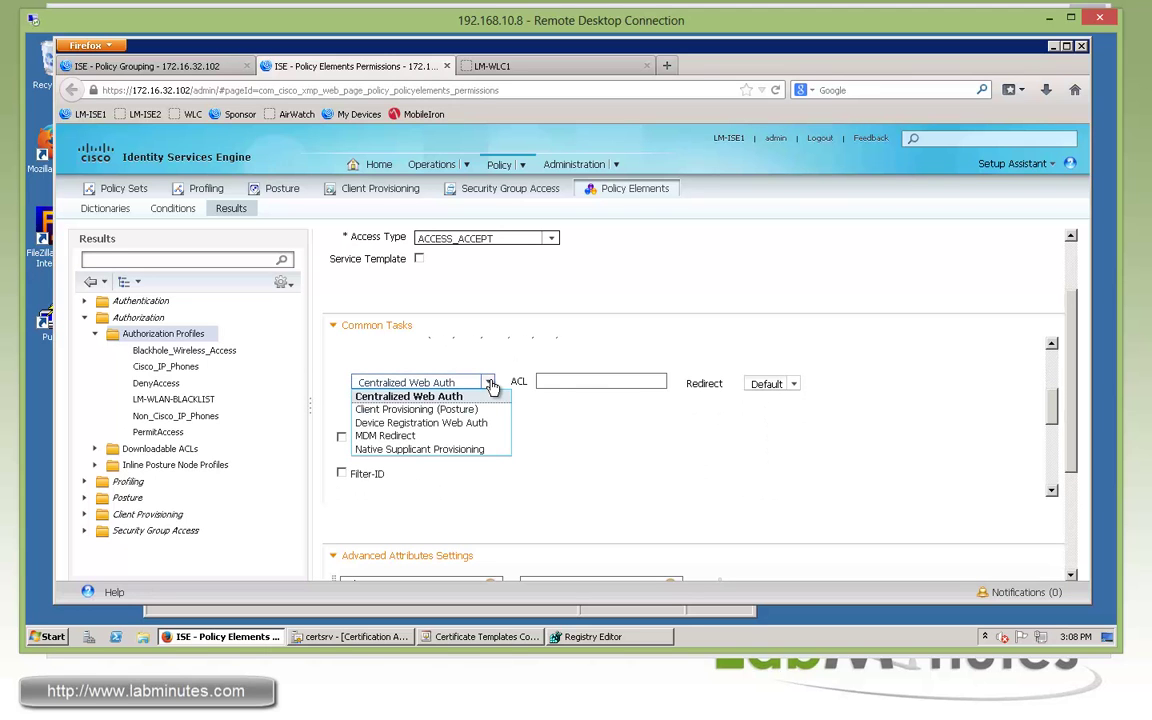
left_click(417, 451)
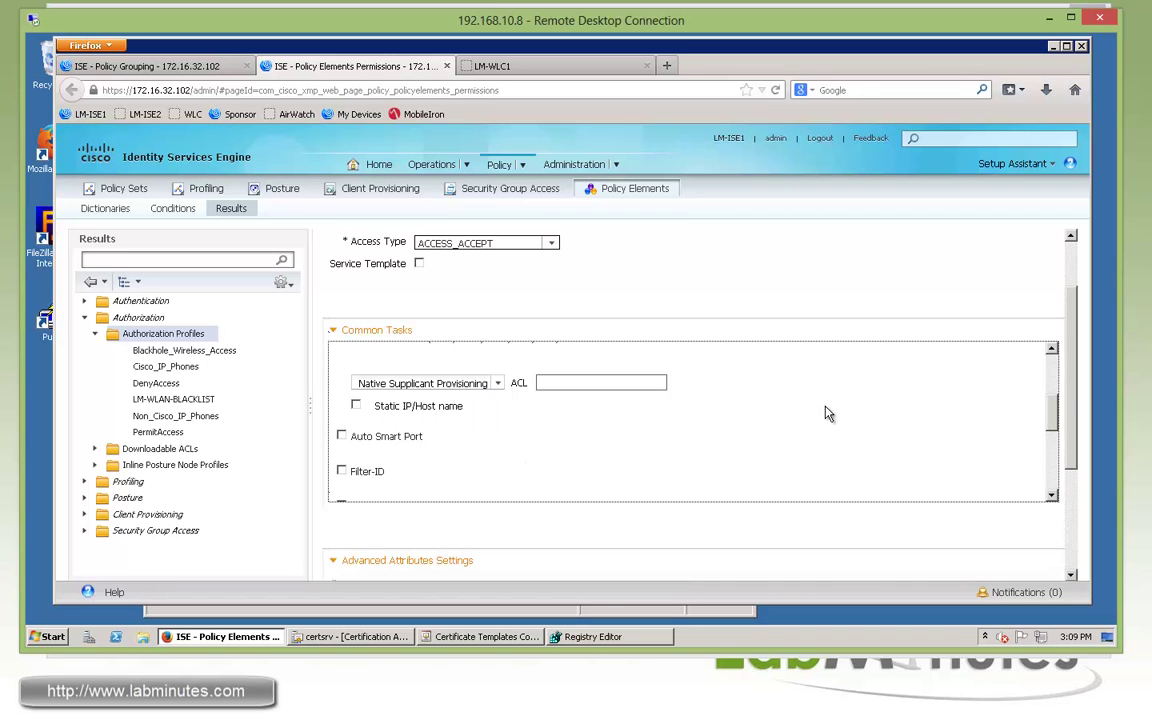
Step: Name the profile WLAN_BYOD_SUPPLICANT, set the redirect ACL to LM-ISE-ONLY, and submit it
scroll(732, 373, "up", 3)
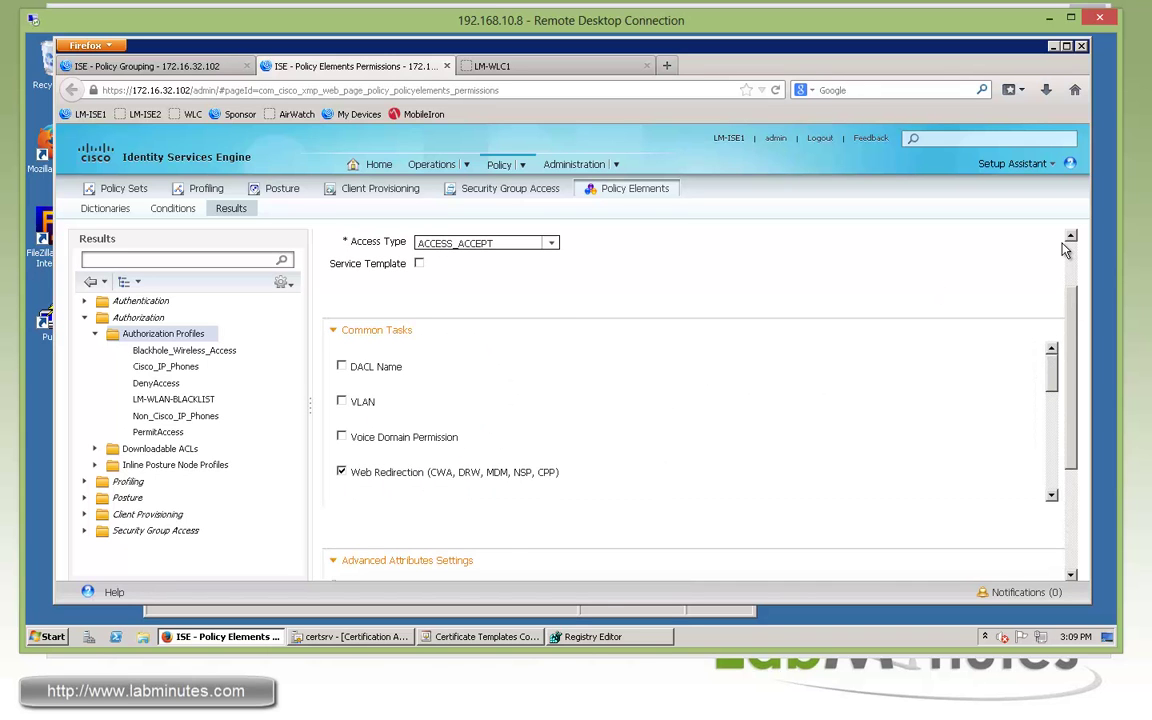
scroll(1068, 303, "up", 2)
left_click_drag(514, 272, 424, 275)
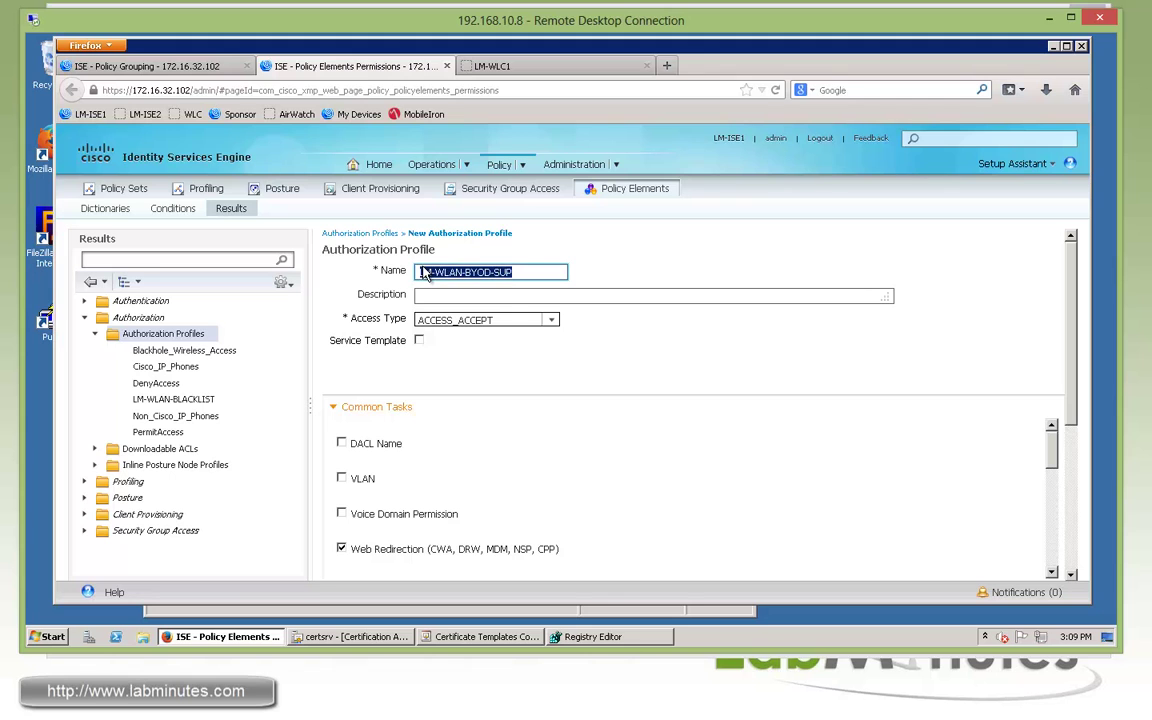
type("WLAN")
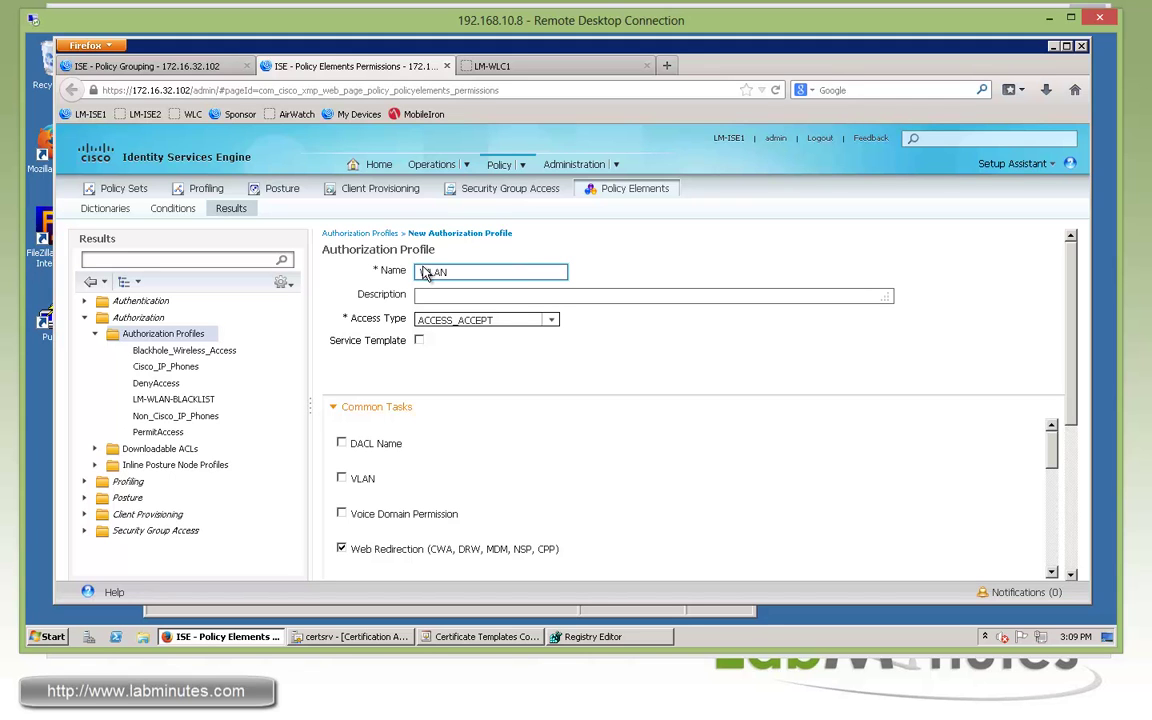
type("_BYOD_SUPPLICANT")
scroll(393, 458, "down", 2)
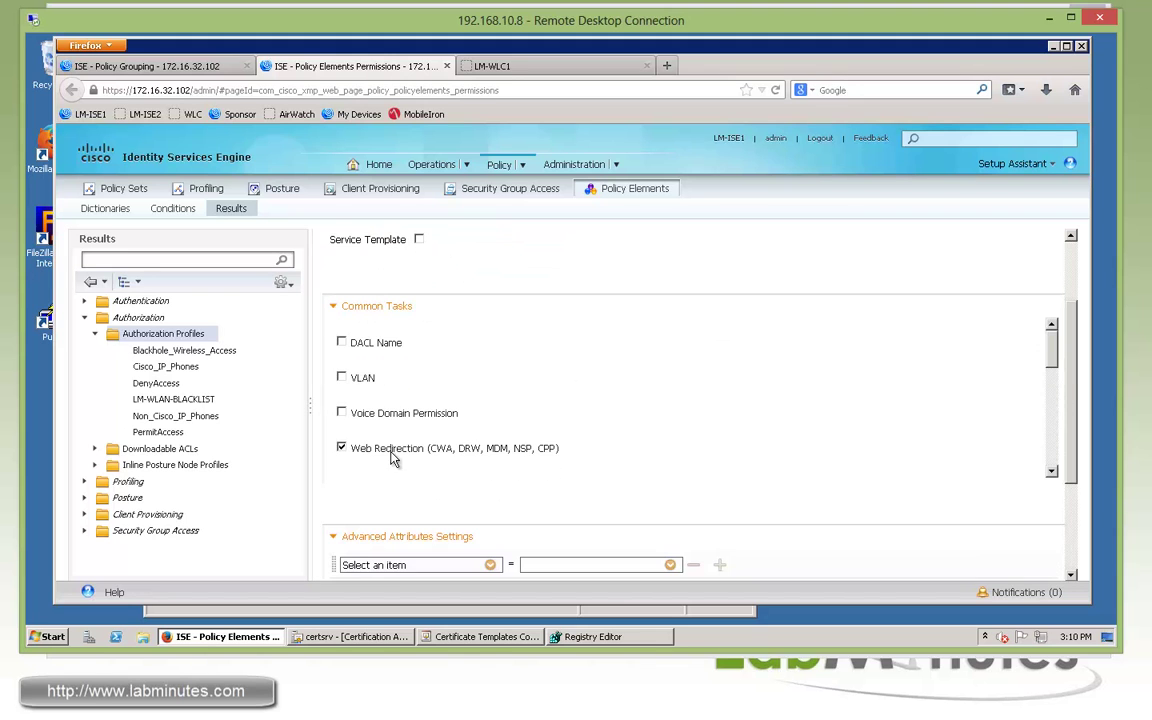
scroll(400, 440, "down", 1)
scroll(390, 380, "down", 2)
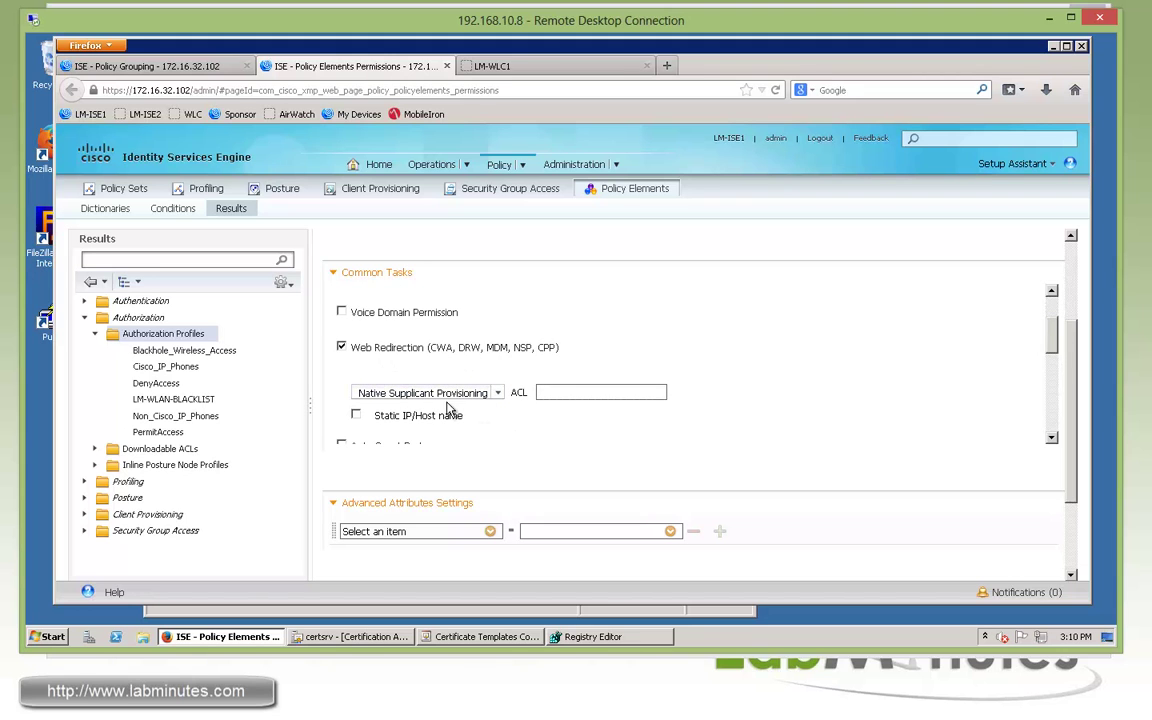
left_click(588, 391)
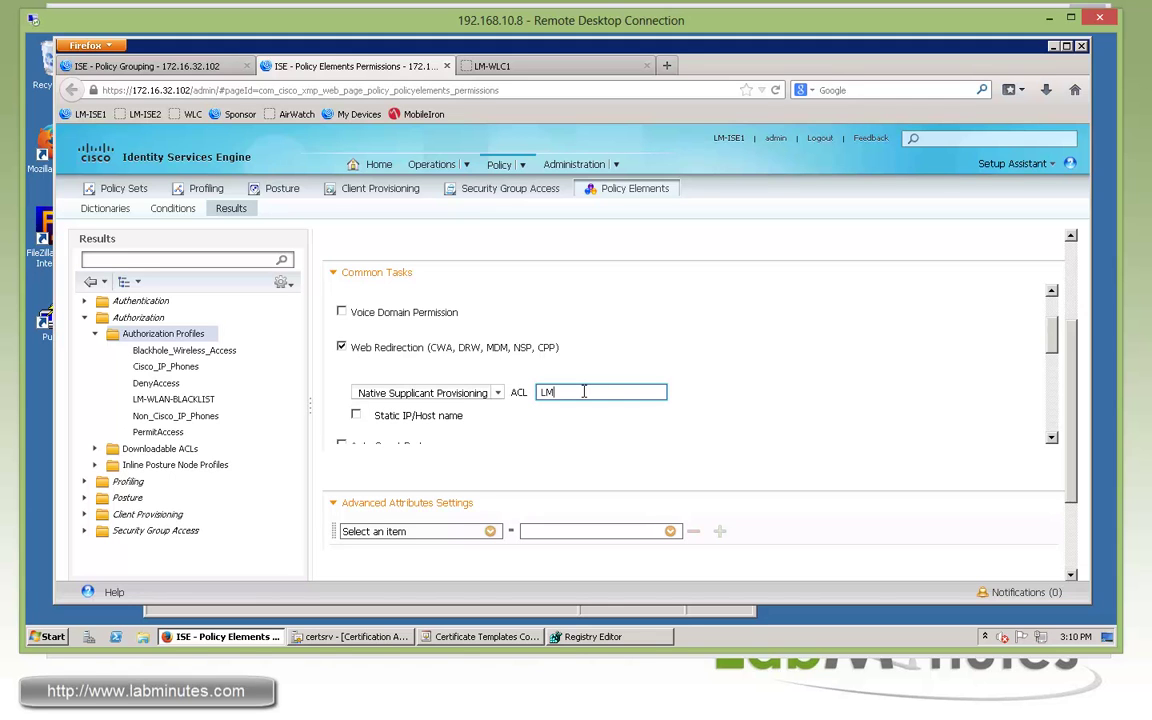
type("SE-ONL")
scroll(585, 392, "down", 5)
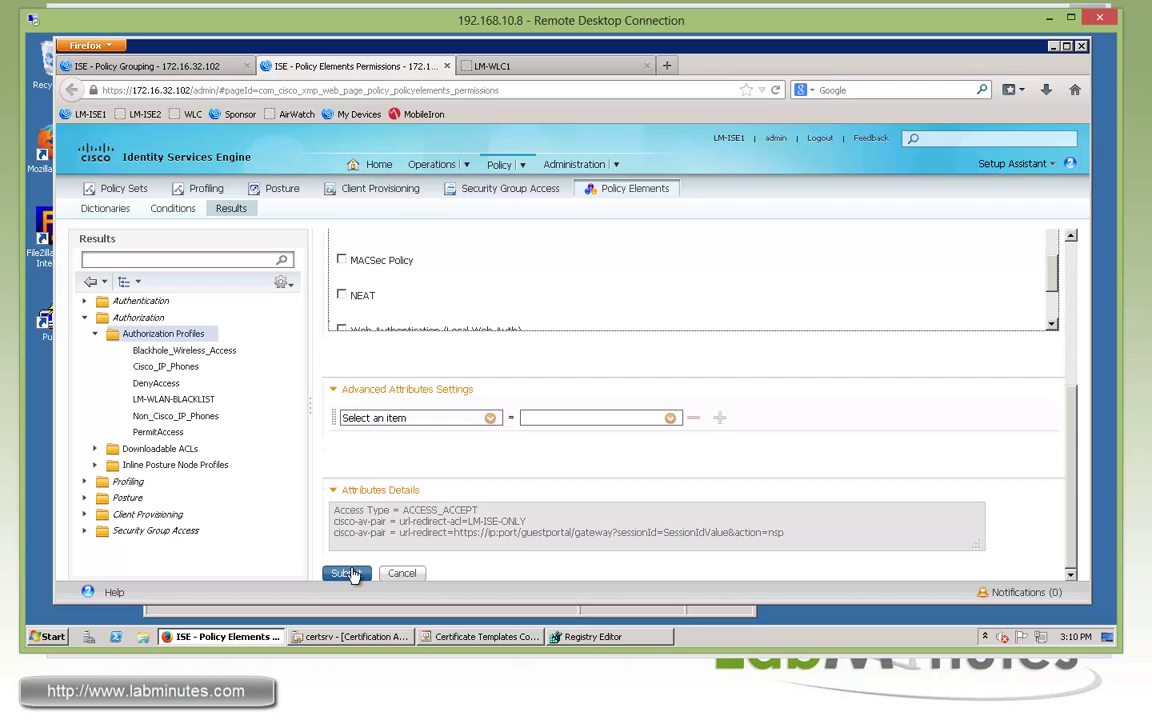
left_click(328, 518)
Step: Drop the 'LM-' prefix so the blacklist profile is saved as WLAN-BLACKLIST, then return to the profiles list
left_click(200, 399)
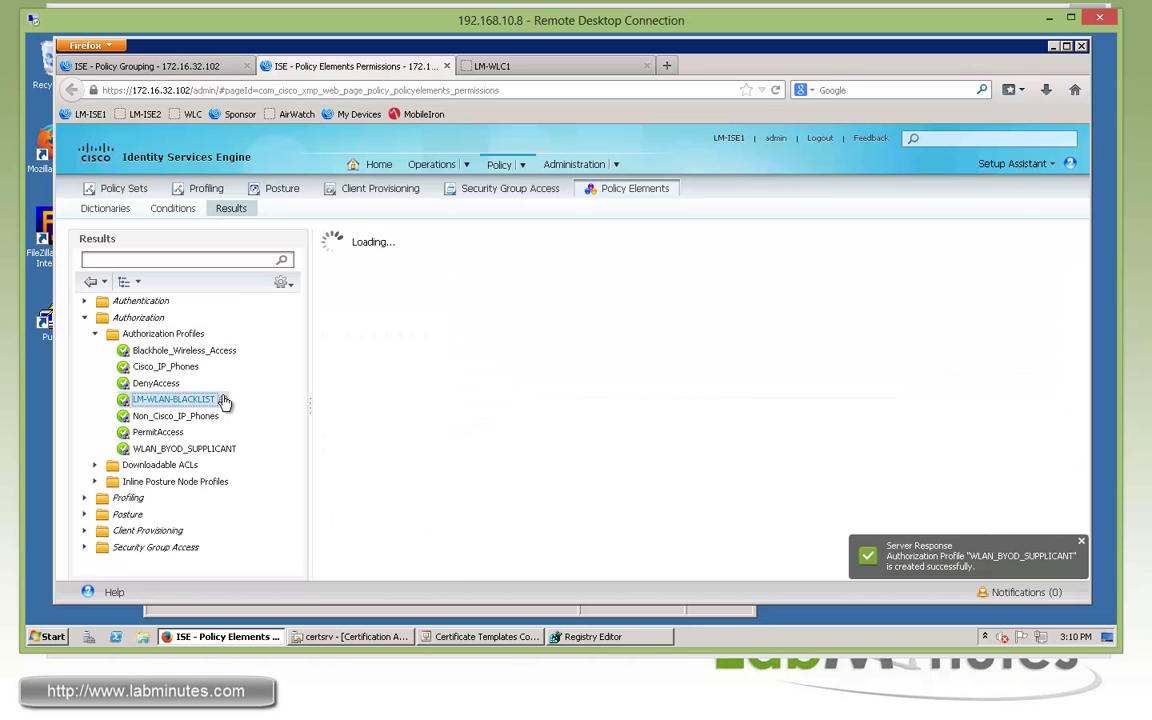
left_click(434, 270)
left_click_drag(434, 270, 418, 271)
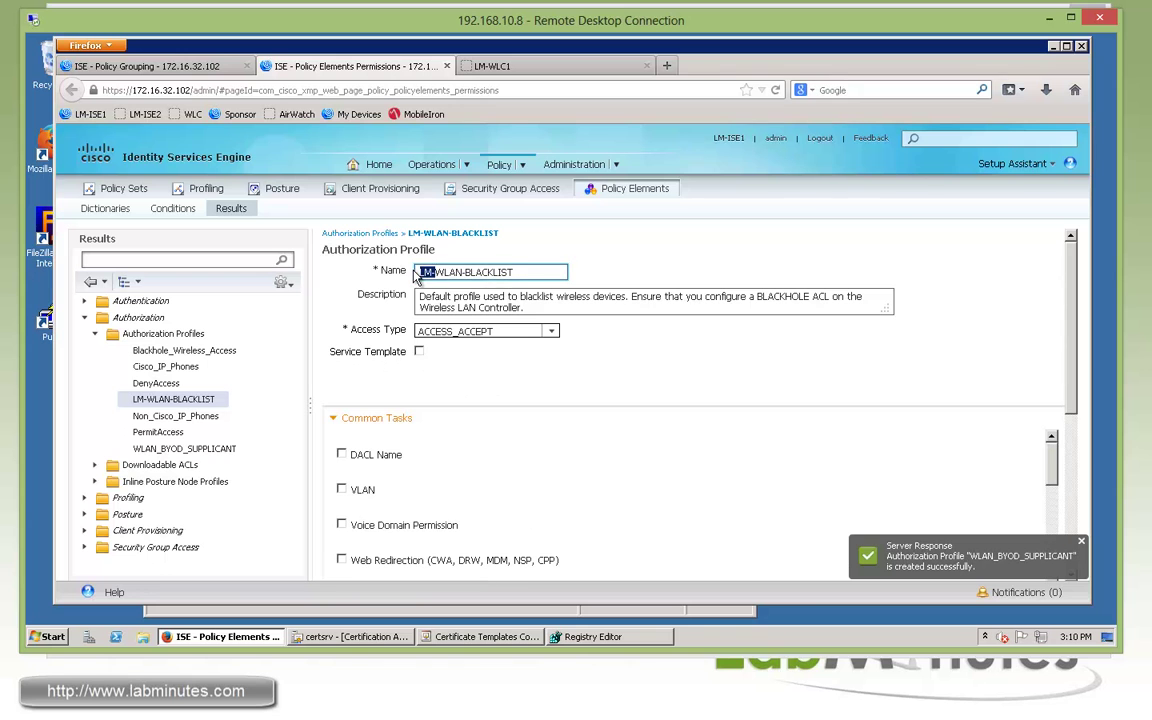
key("BackSpace")
scroll(984, 373, "down", 5)
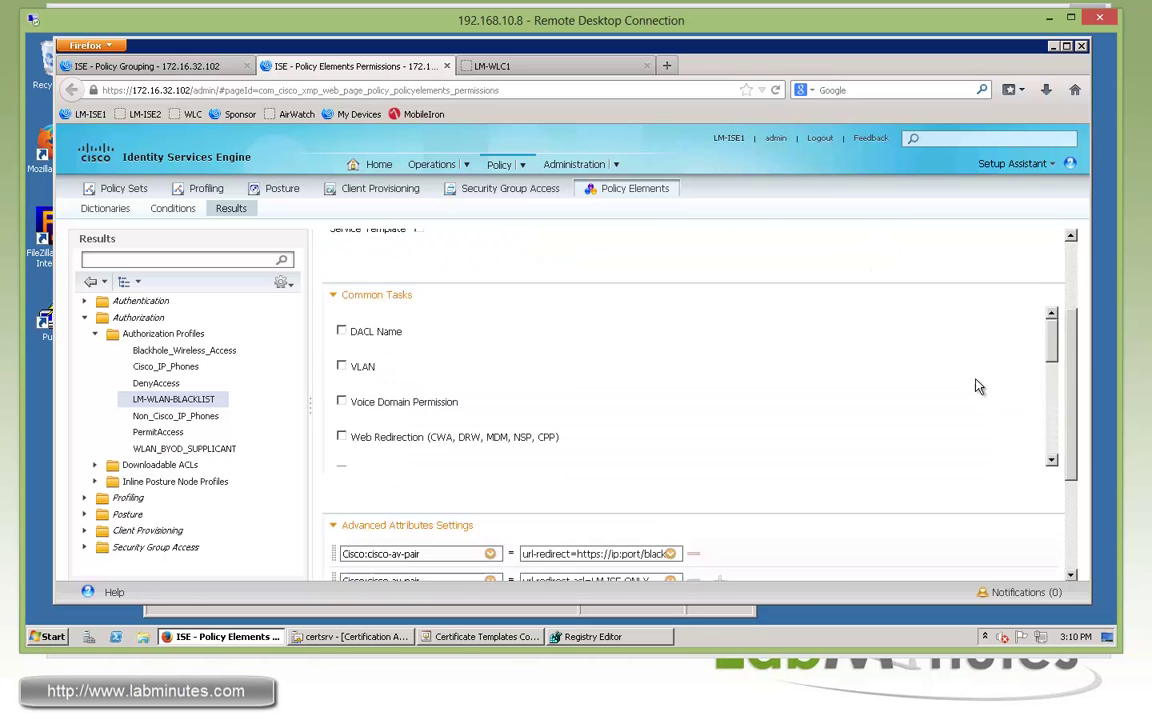
left_click(310, 520)
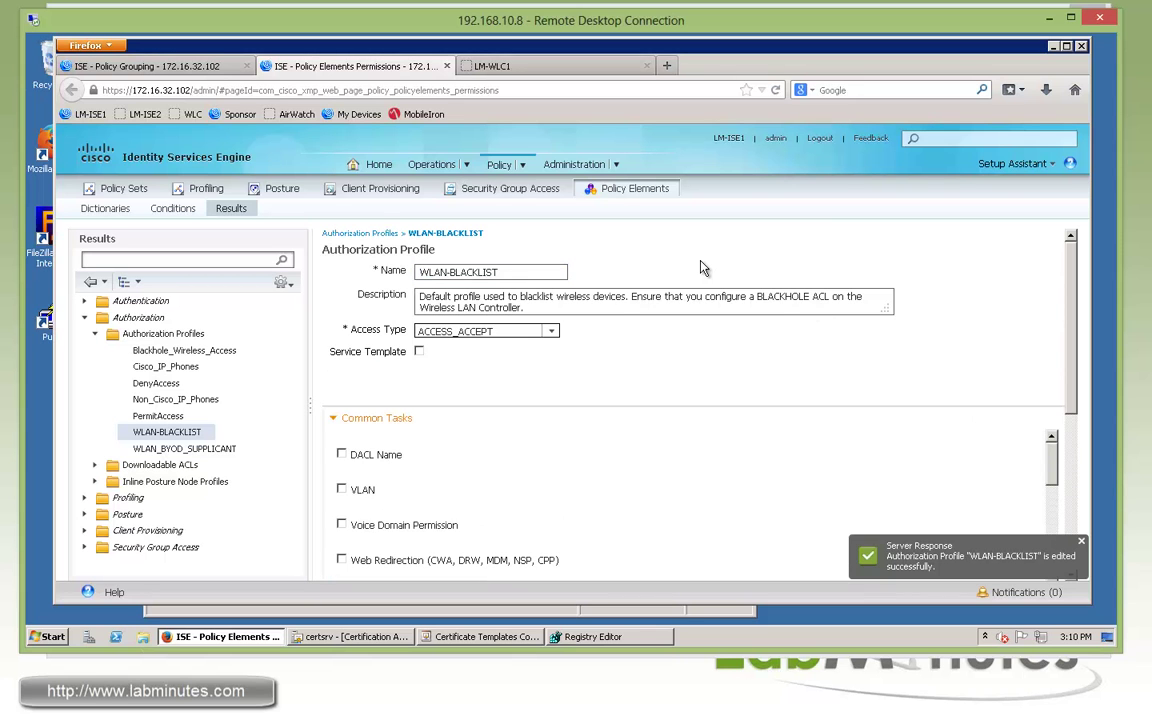
left_click(166, 336)
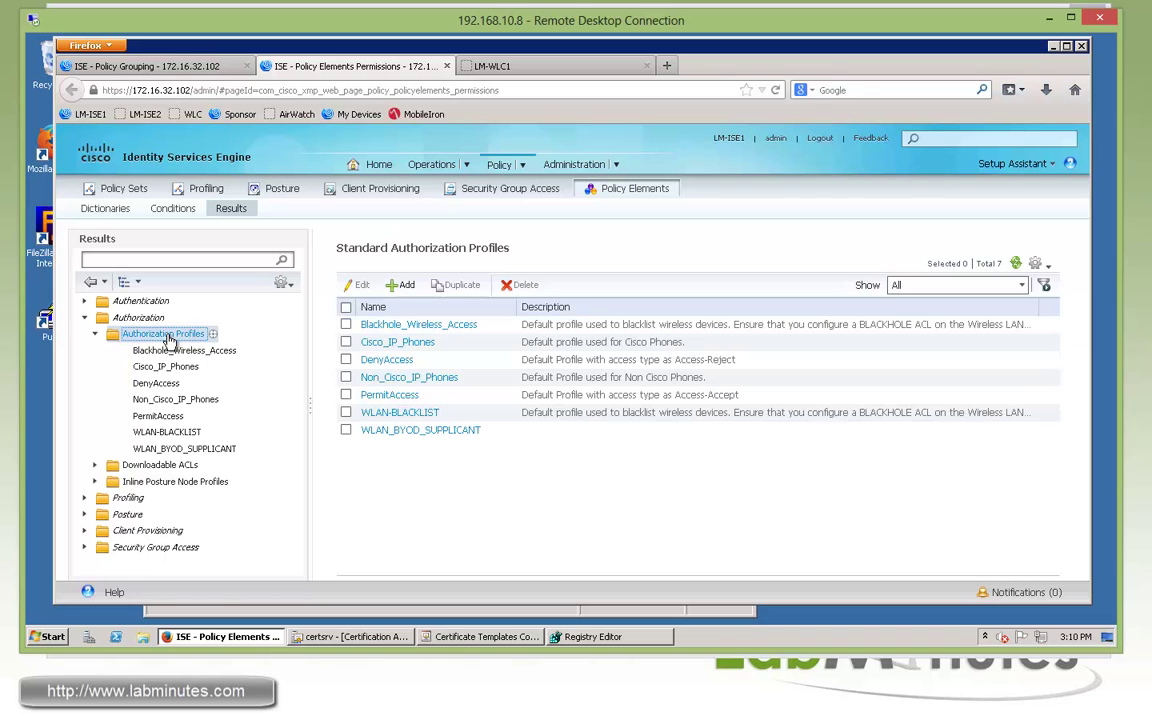
Step: Create a WLAN_PERMIT_ALL profile with Airespace ACL Name set to LM-PERMIT-ALL
left_click(405, 285)
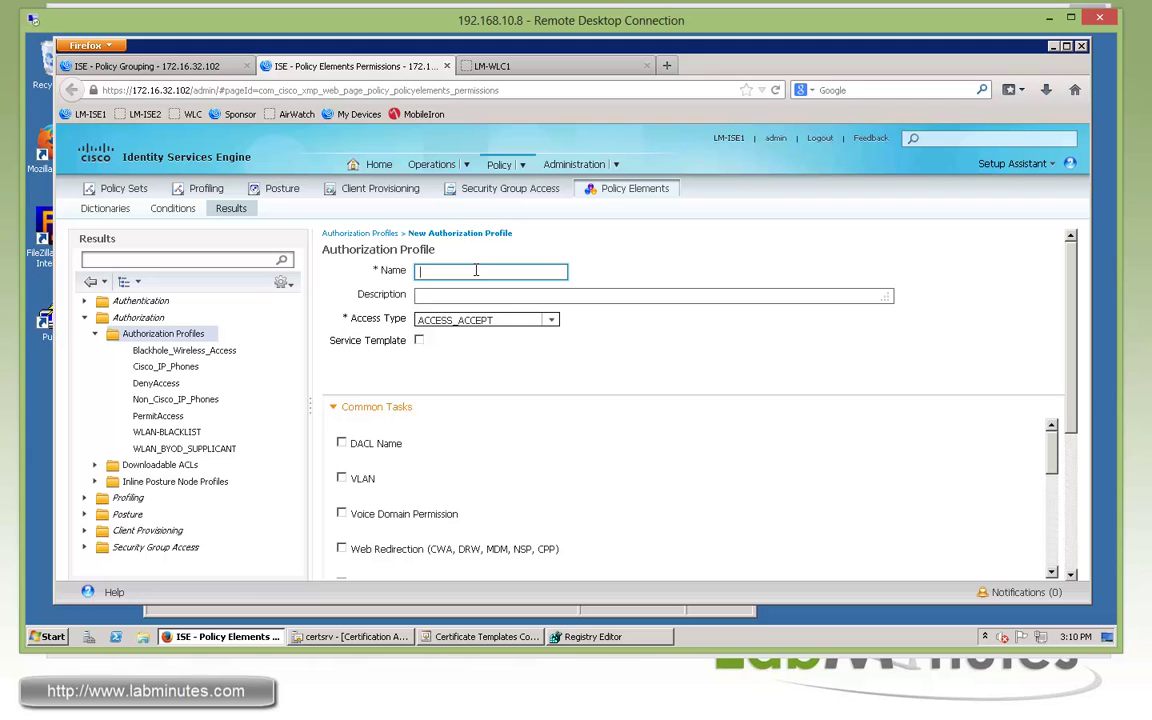
type("WLAN_PERMIT)_")
scroll(518, 419, "down", 3)
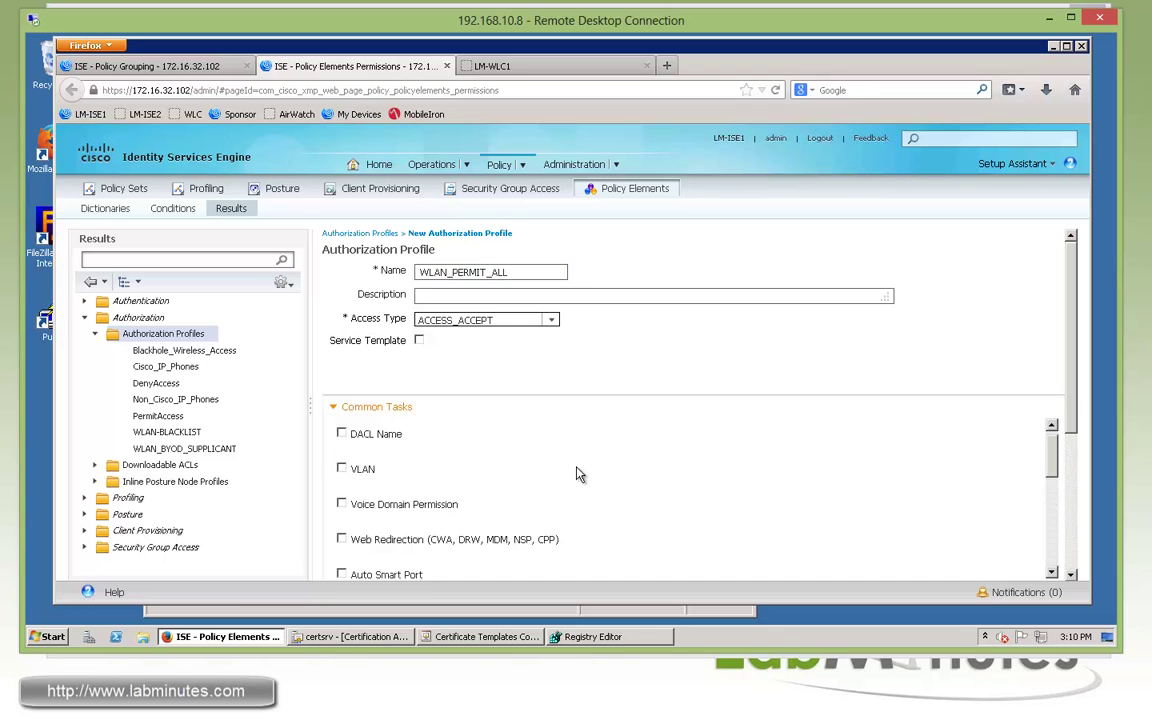
scroll(510, 500, "down", 3)
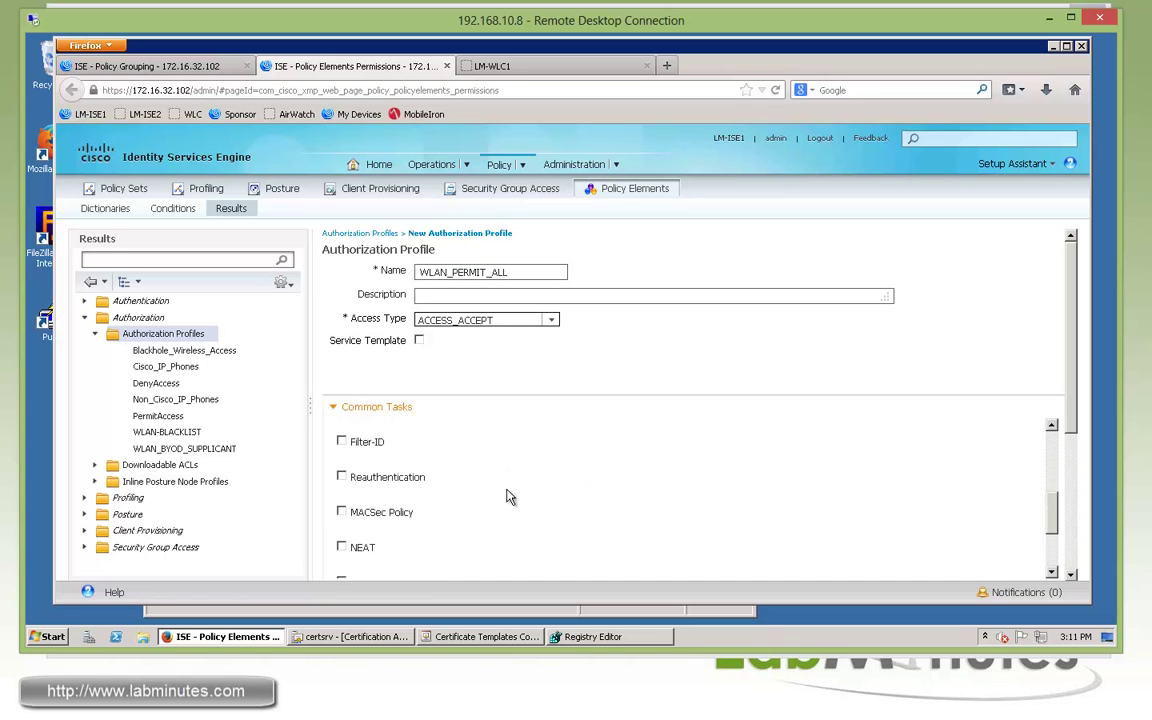
left_click(342, 524)
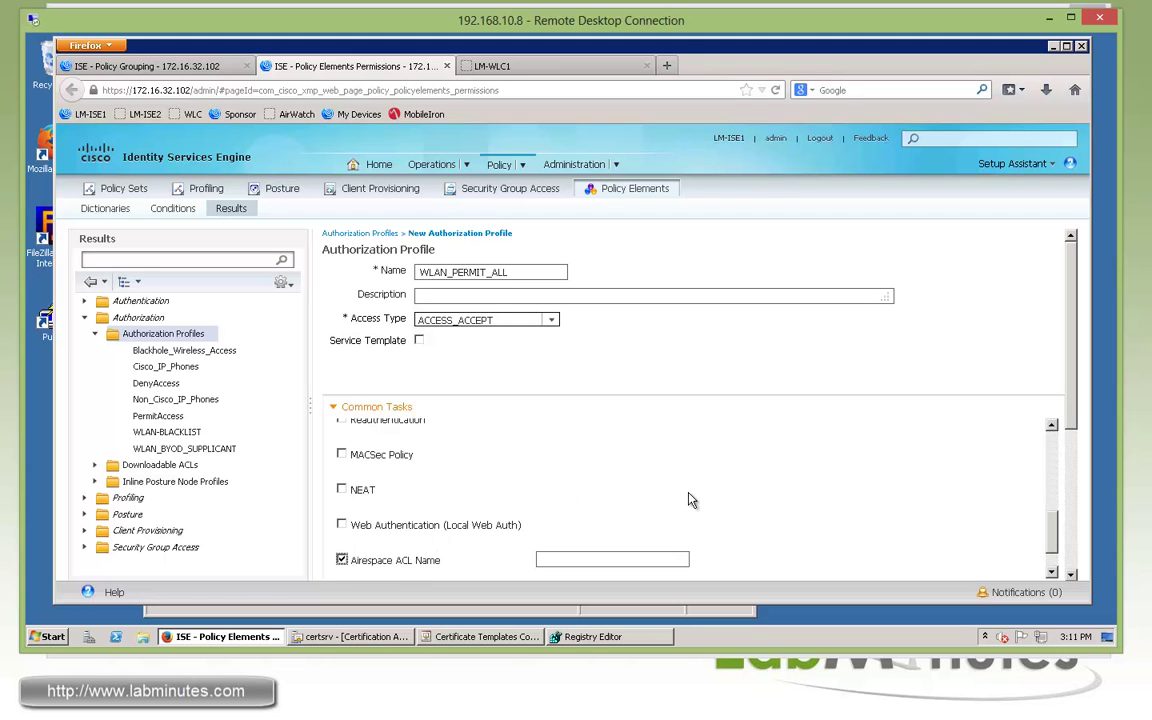
scroll(594, 522, "down", 1)
left_click(582, 523)
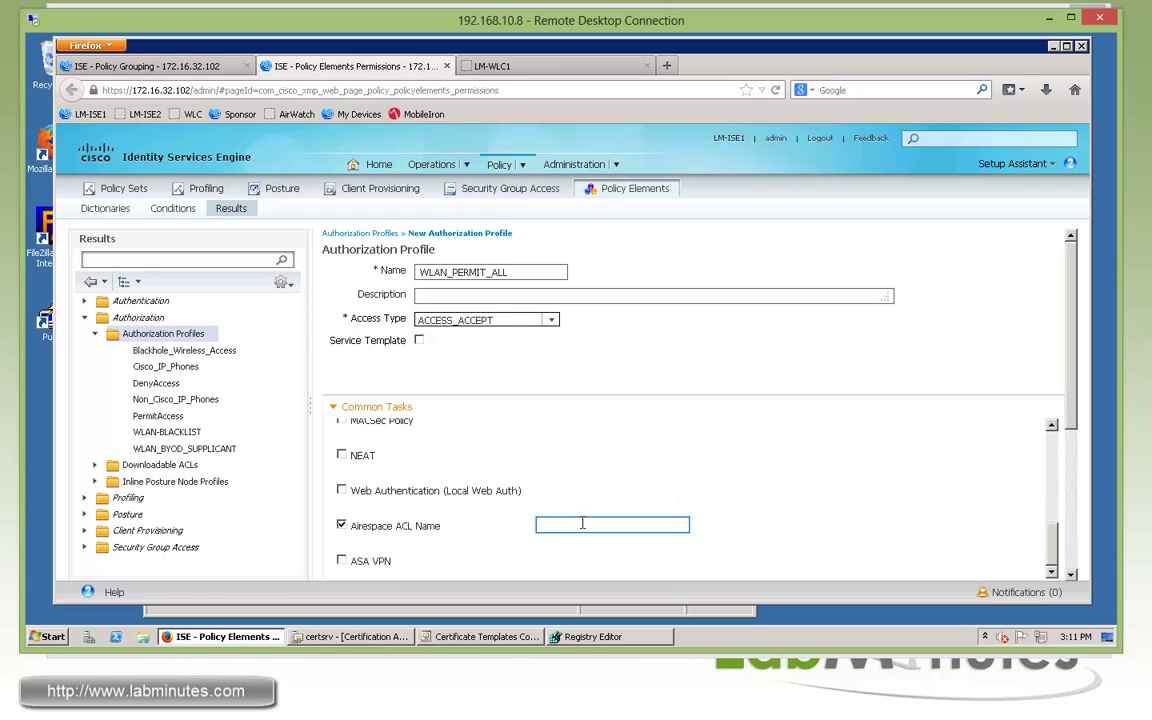
type("LM-PERMIT-ALL")
Step: Verify the LM-PERMIT-ALL access list rules on the wireless controller
left_click(575, 63)
left_click(925, 183)
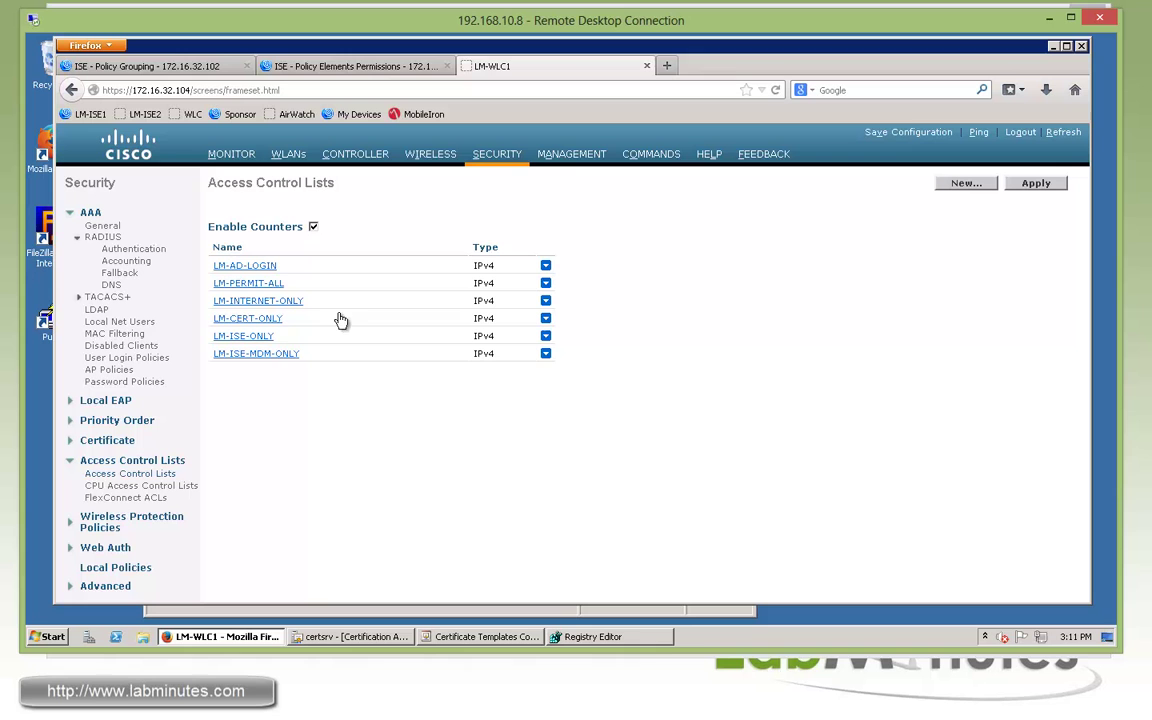
left_click(258, 284)
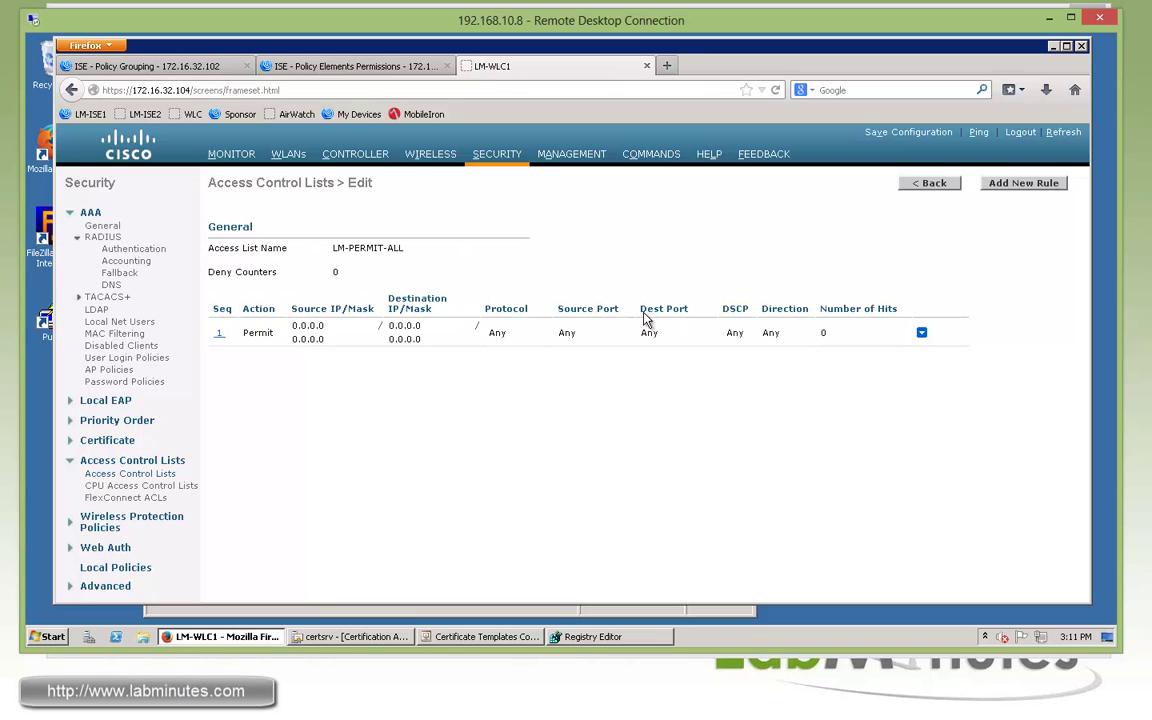
left_click(367, 68)
Step: Save WLAN_PERMIT_ALL, then rename the WLAN-BLACKLIST profile to WLAN_BLACKLIST and save it
left_click(312, 518)
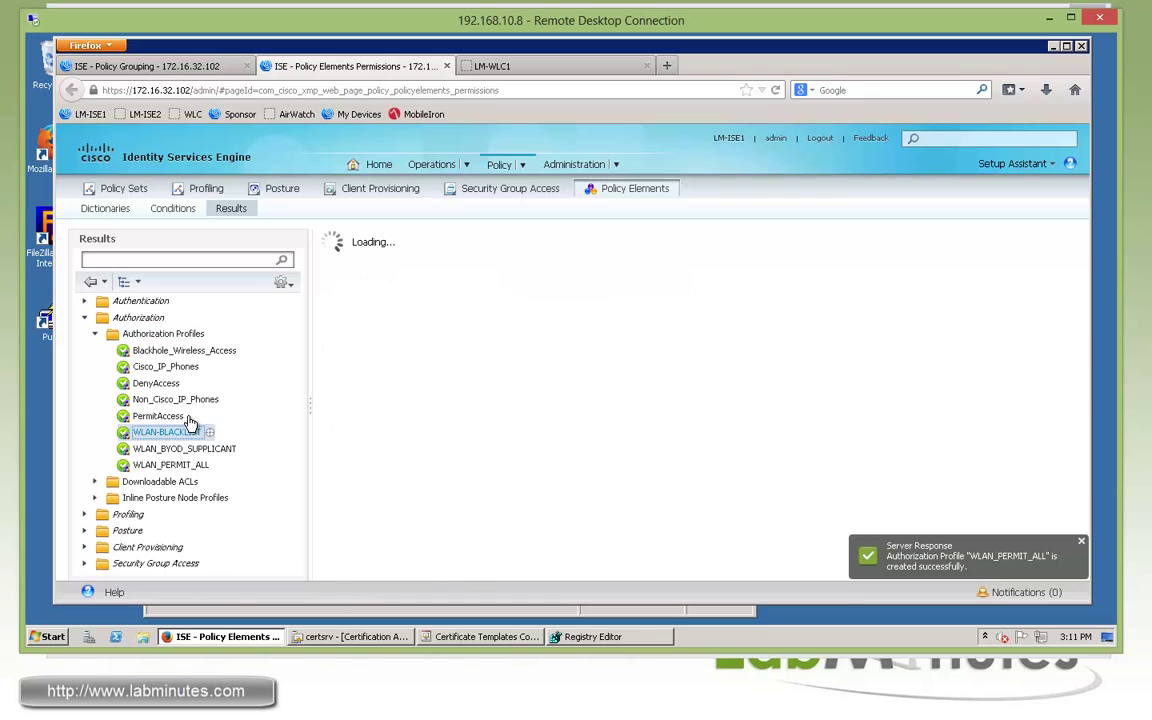
double_click(447, 272)
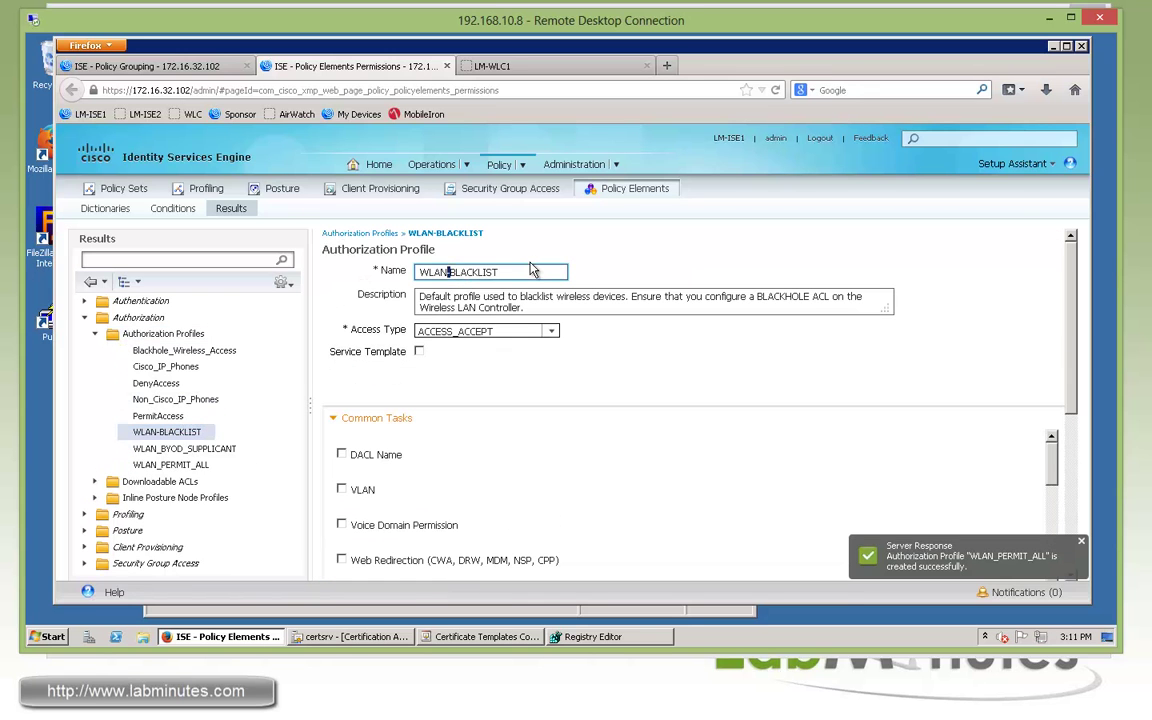
type("_")
scroll(560, 498, "down", 1)
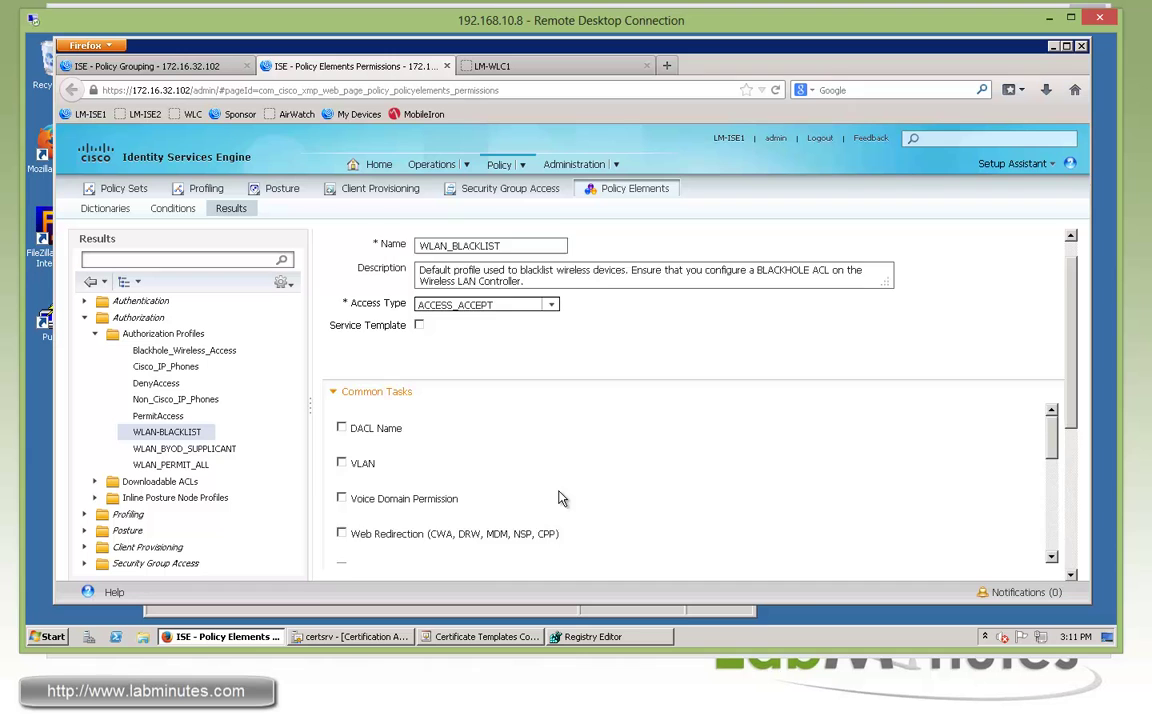
scroll(560, 498, "down", 5)
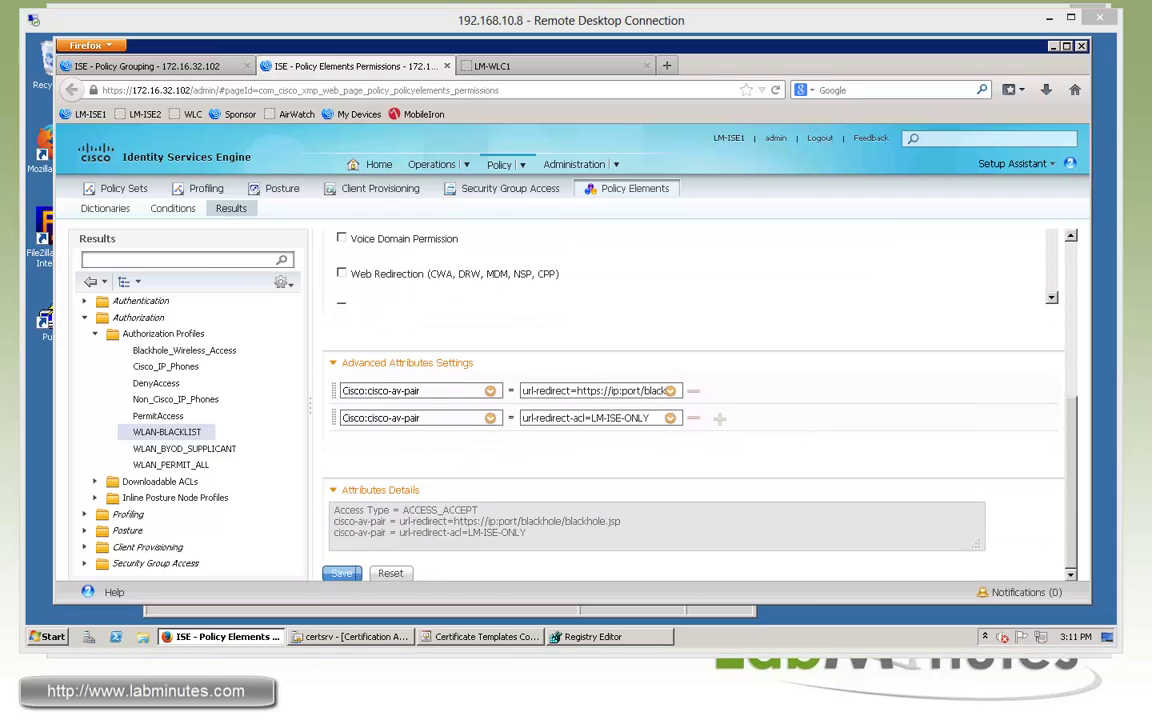
left_click(341, 573)
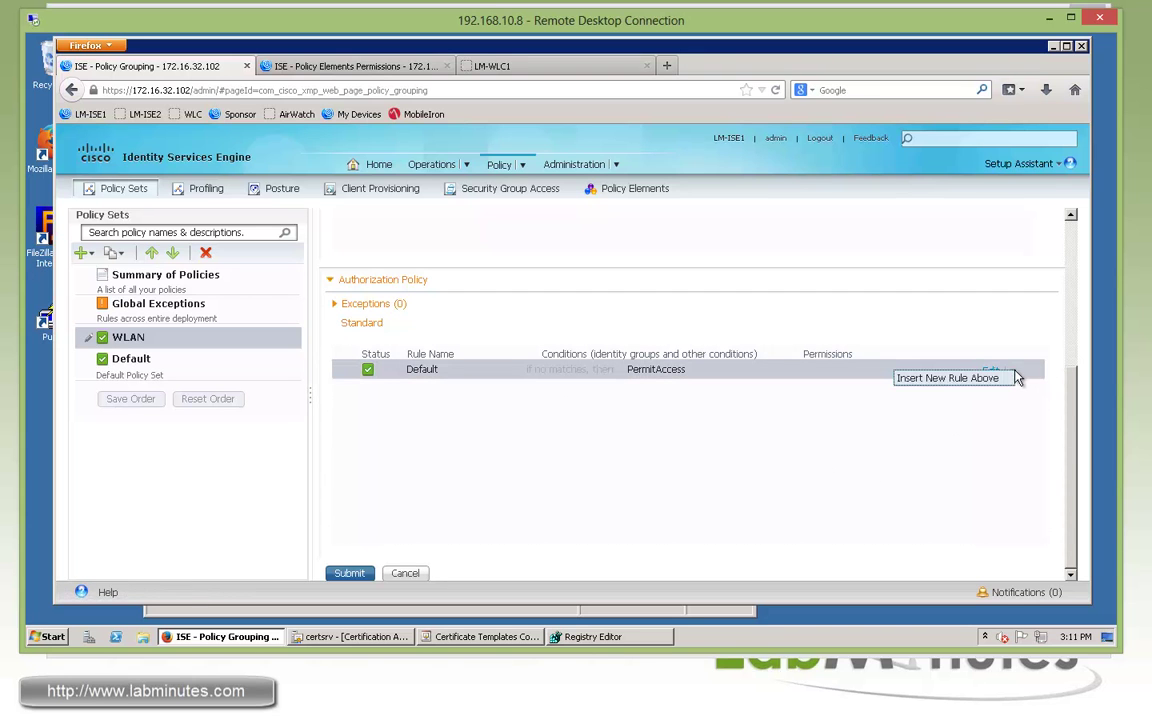
Step: Insert a LM-WLAN-BLACKLIST rule above the default rule that matches the Blacklist endpoint identity group
left_click(912, 378)
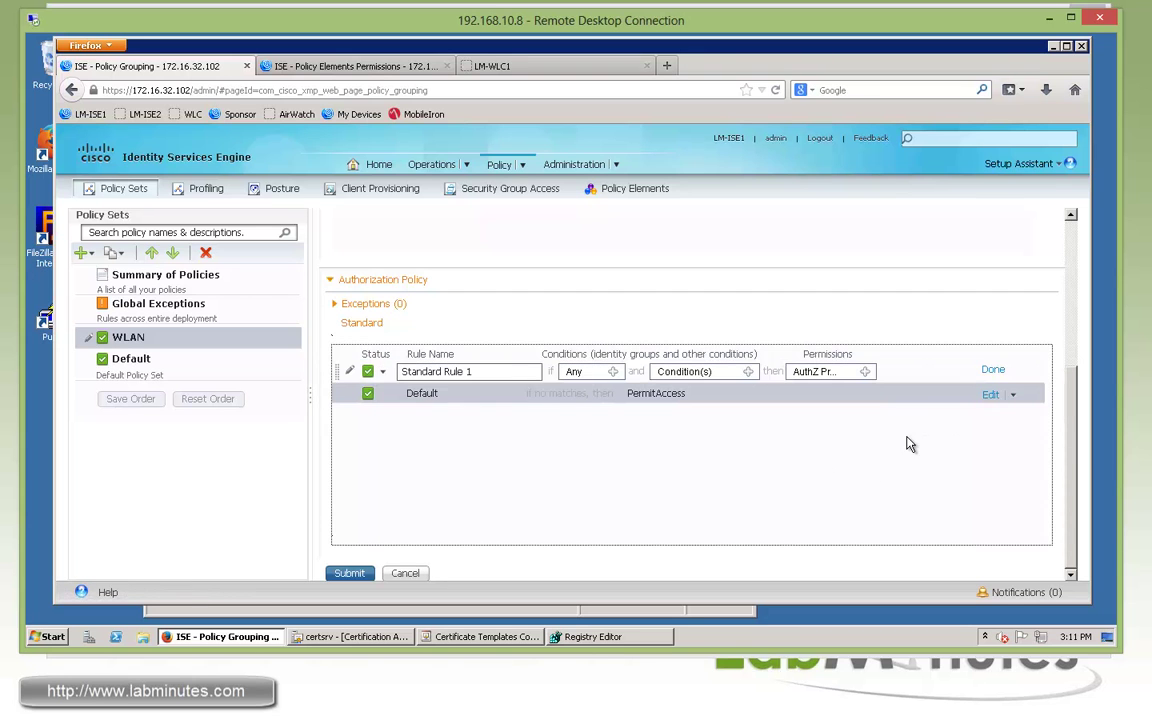
triple_click(445, 373)
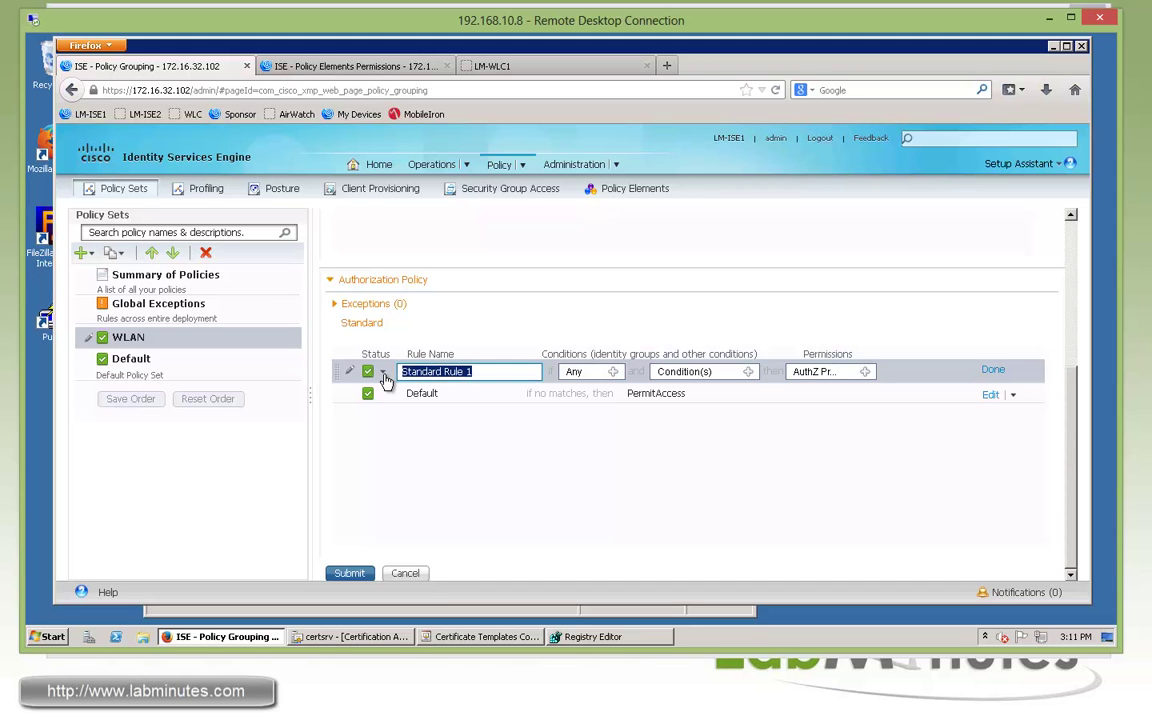
type("LM-WLAN-BLACKLIST")
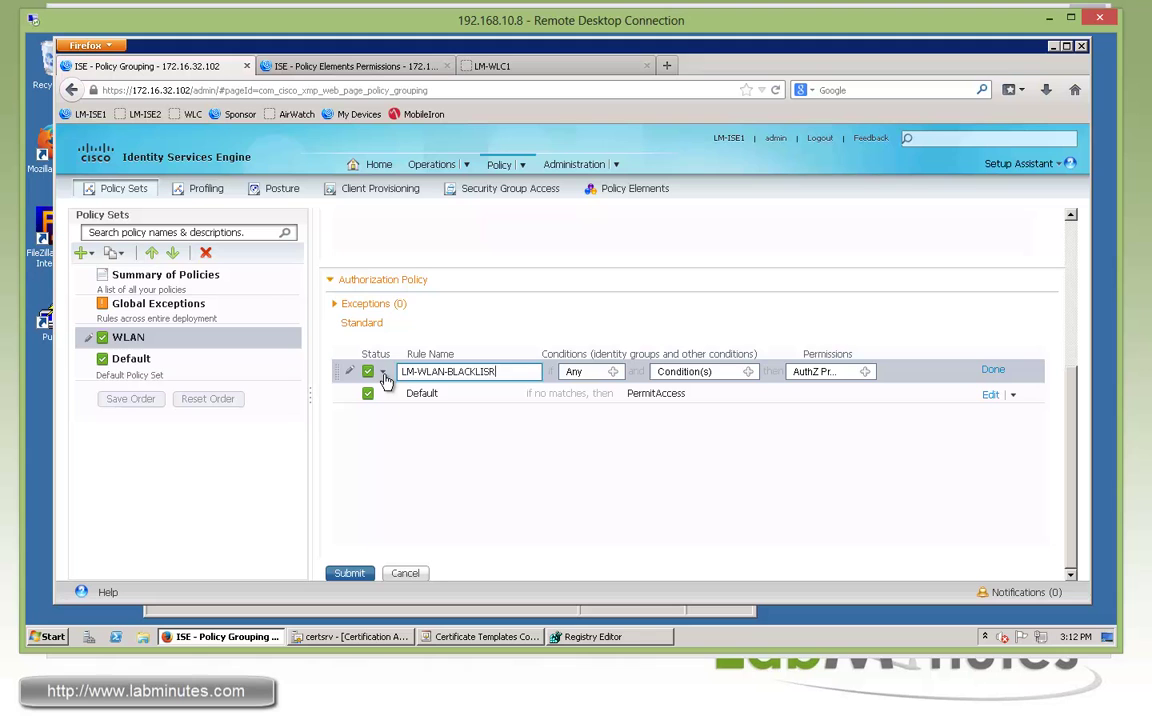
left_click(613, 371)
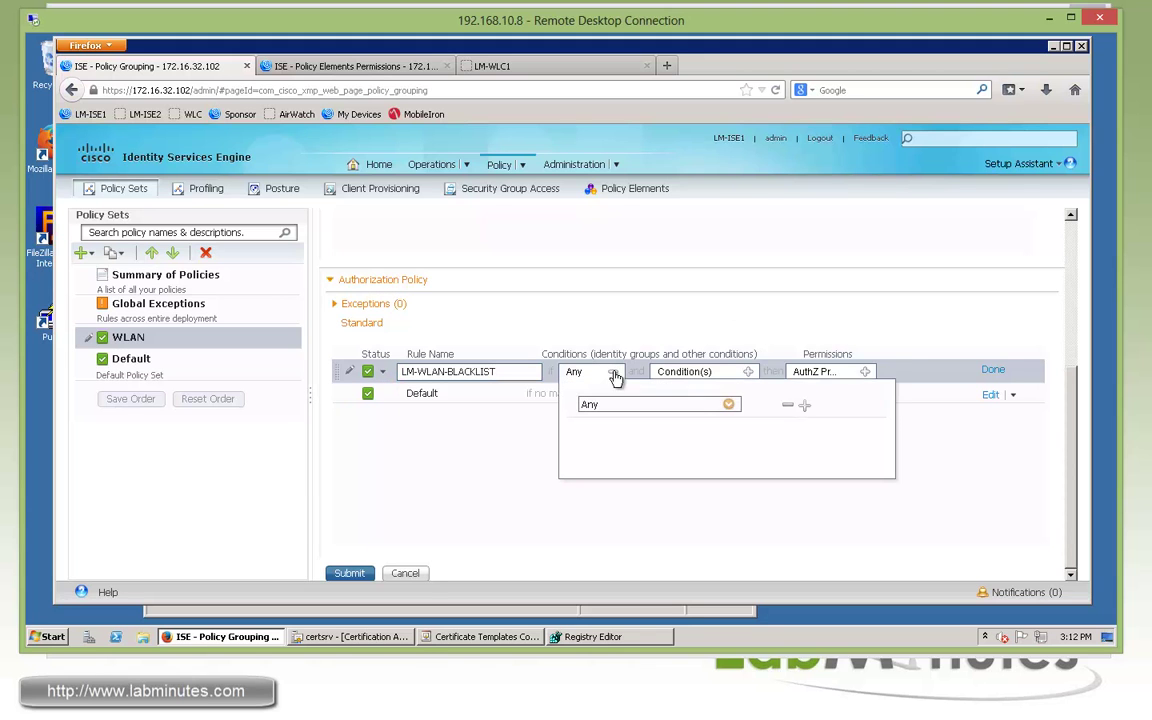
left_click(729, 405)
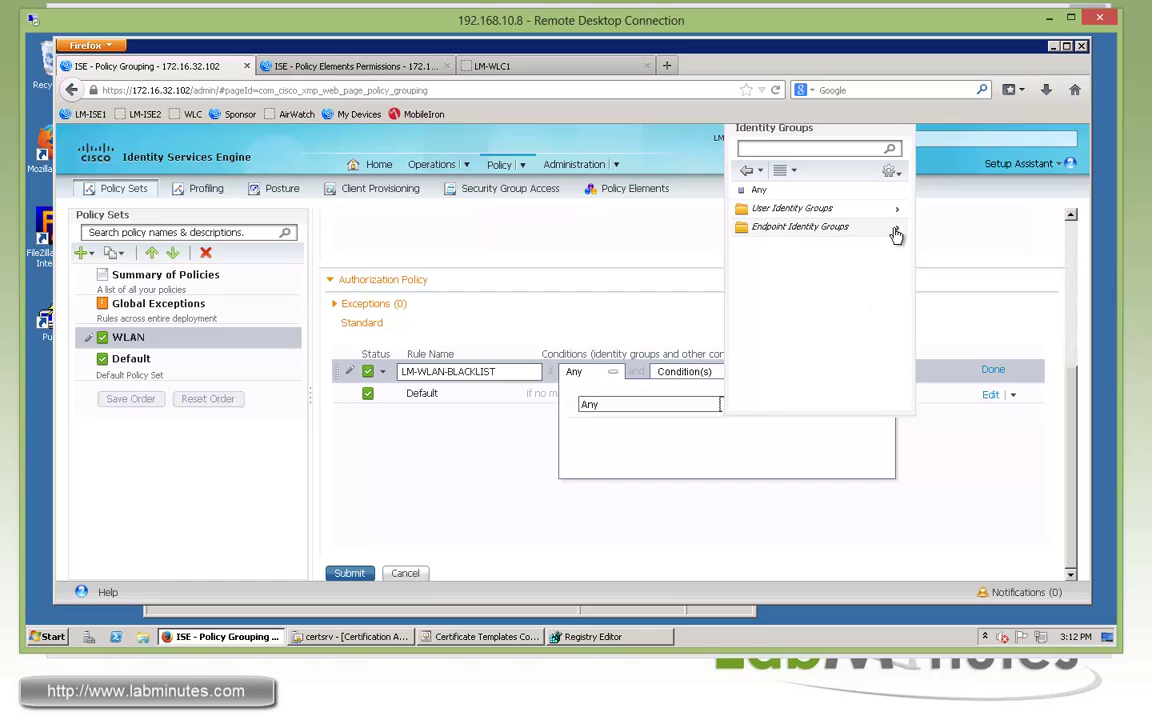
left_click(855, 228)
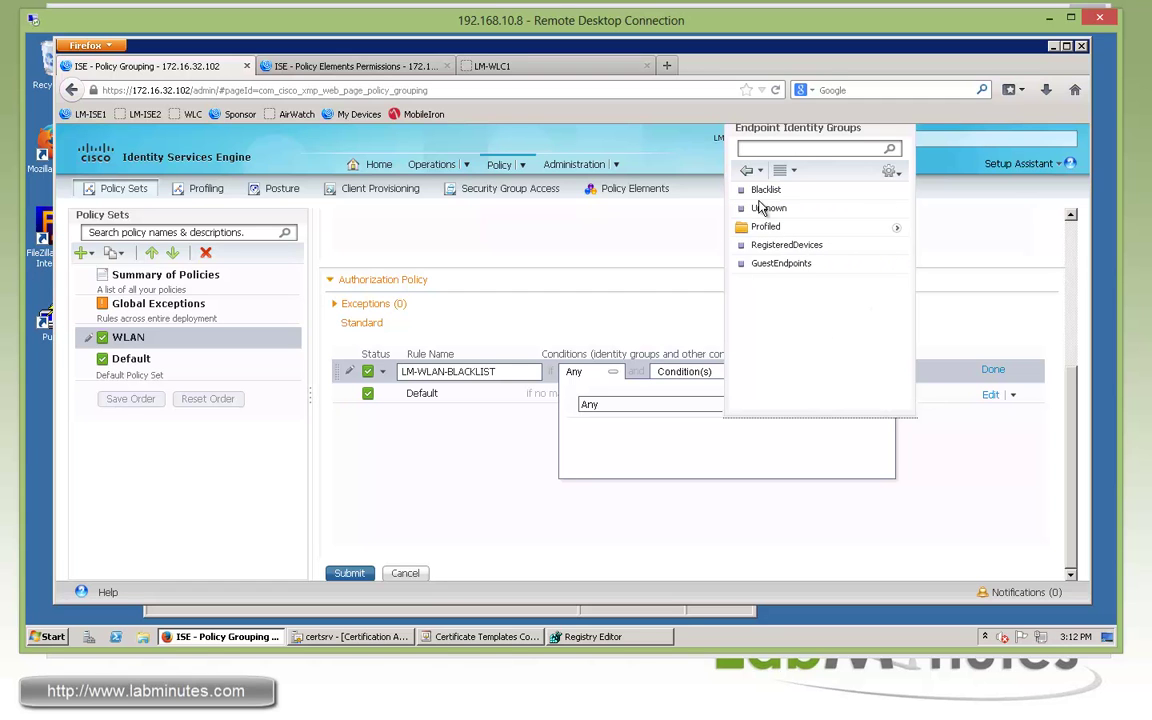
left_click(765, 190)
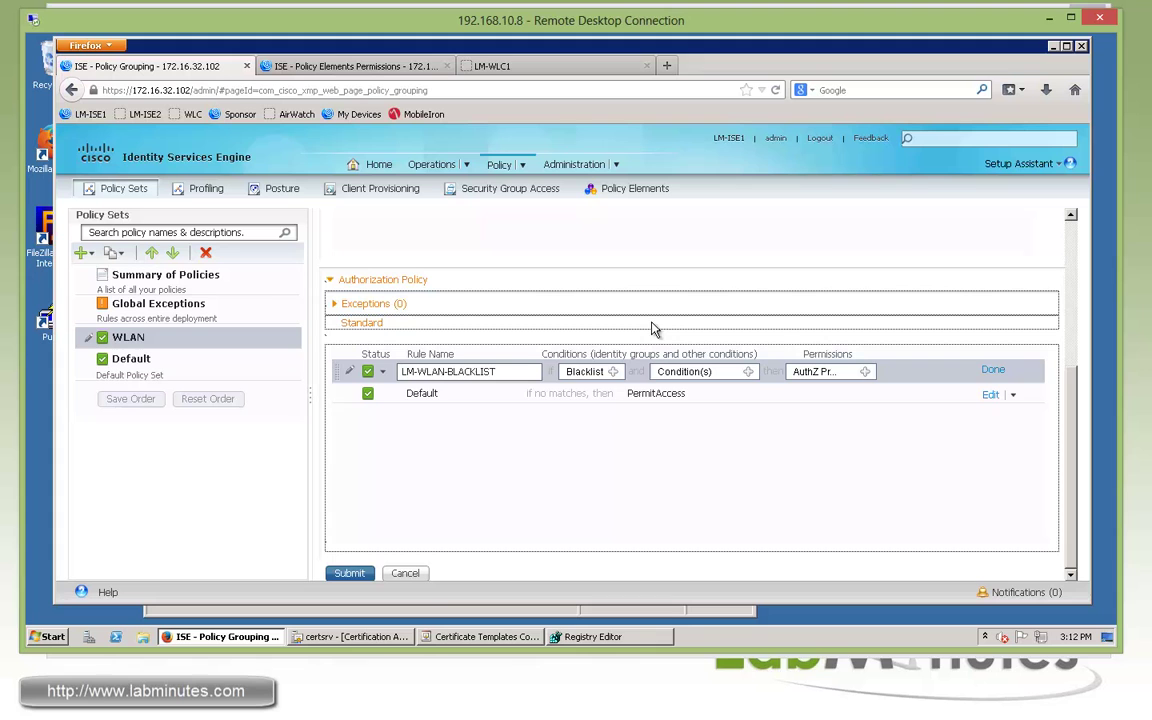
Step: Give the blacklist rule the Standard WLAN_BLACKLIST permission and finish editing it
left_click(865, 371)
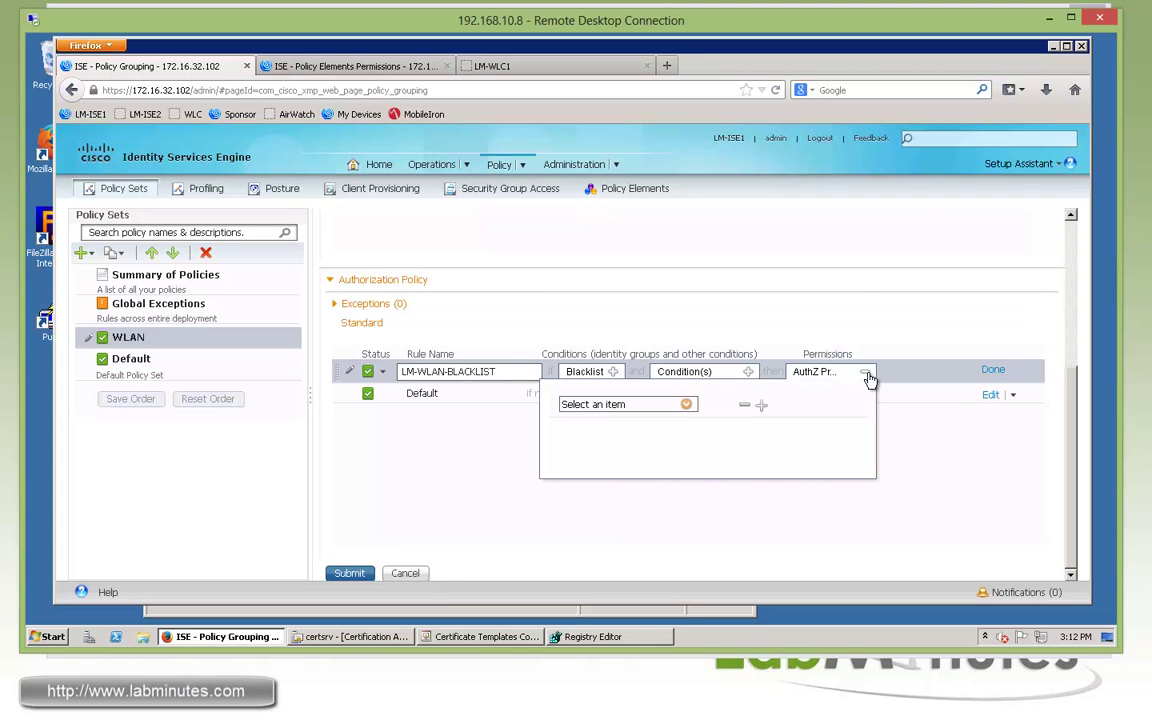
left_click(688, 406)
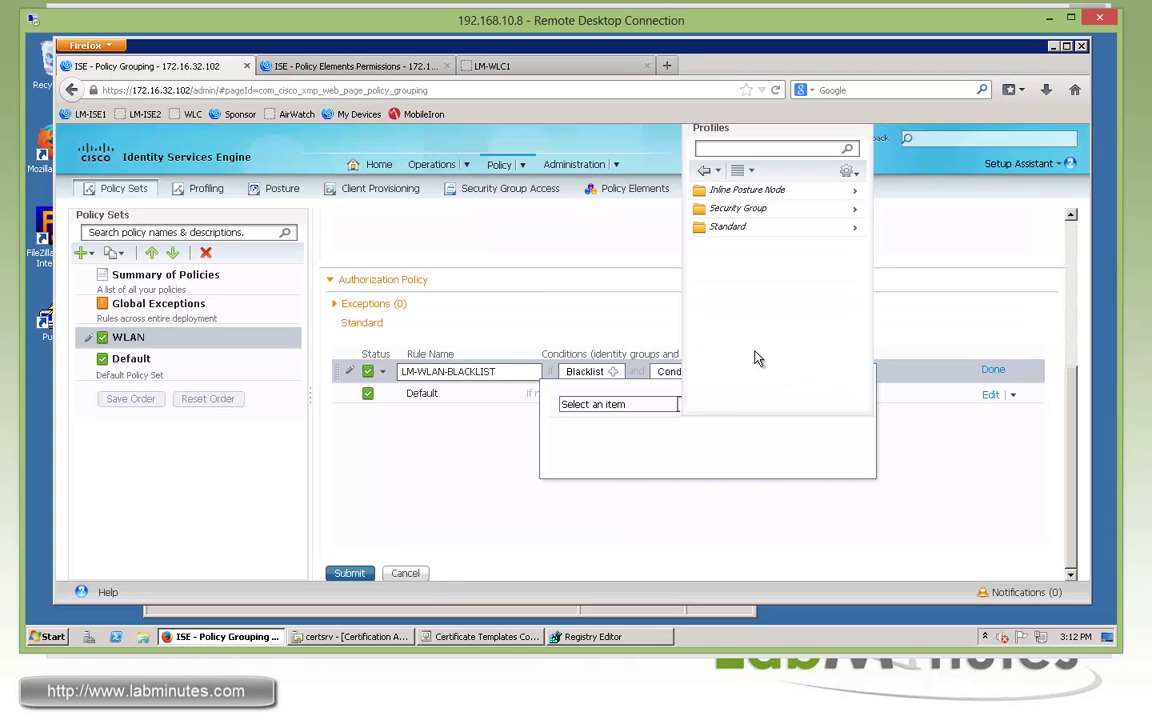
left_click(855, 228)
left_click(752, 285)
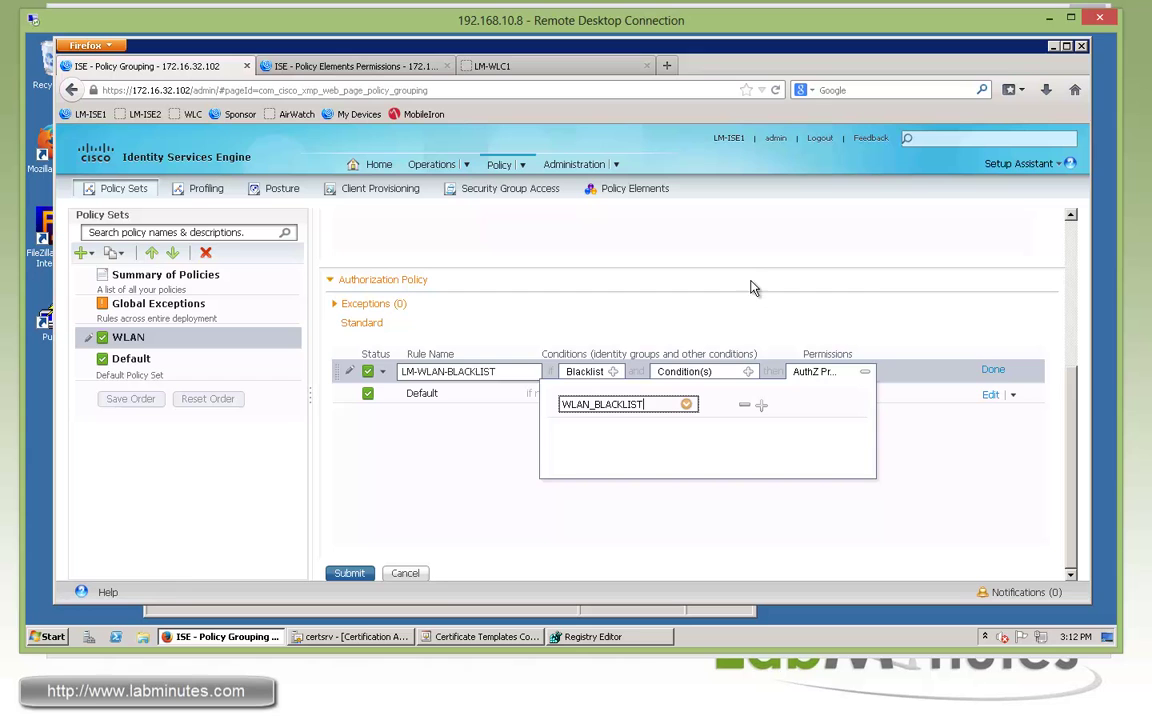
left_click(993, 369)
left_click(1012, 370)
Step: Insert a new rule below the blacklist rule and name it LM-WLAN-BYOD-SUP
left_click(1011, 392)
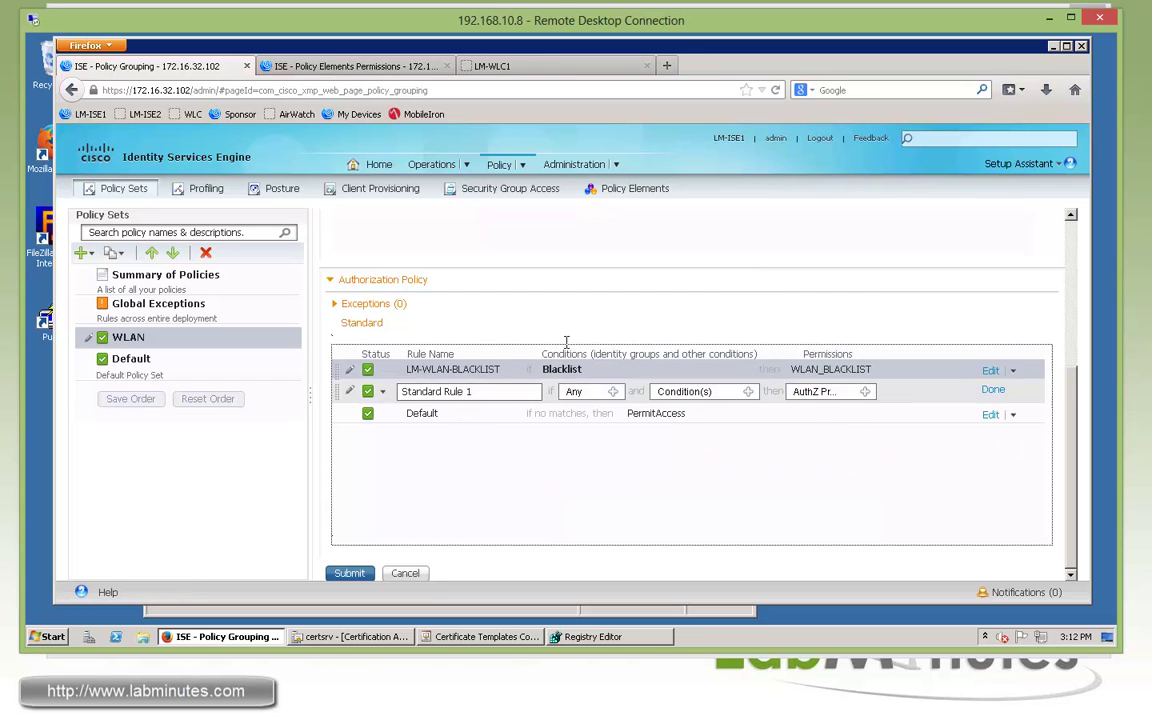
left_click(386, 395)
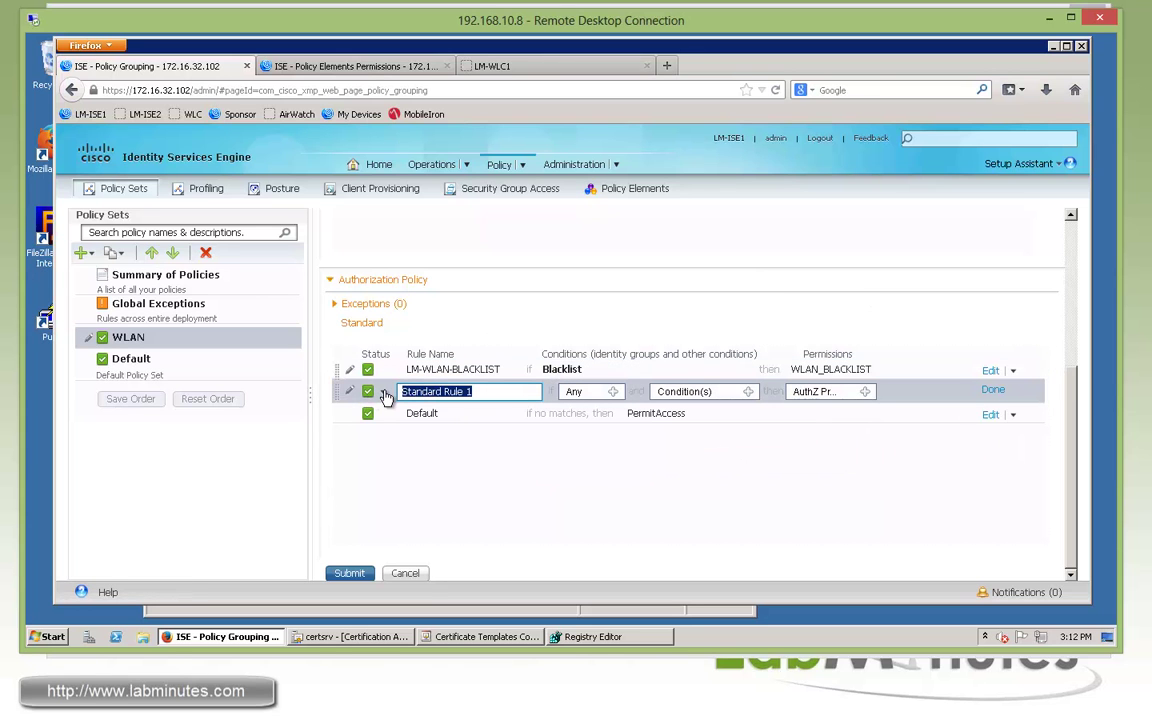
type("LM-WLAN-BYOD-SUP")
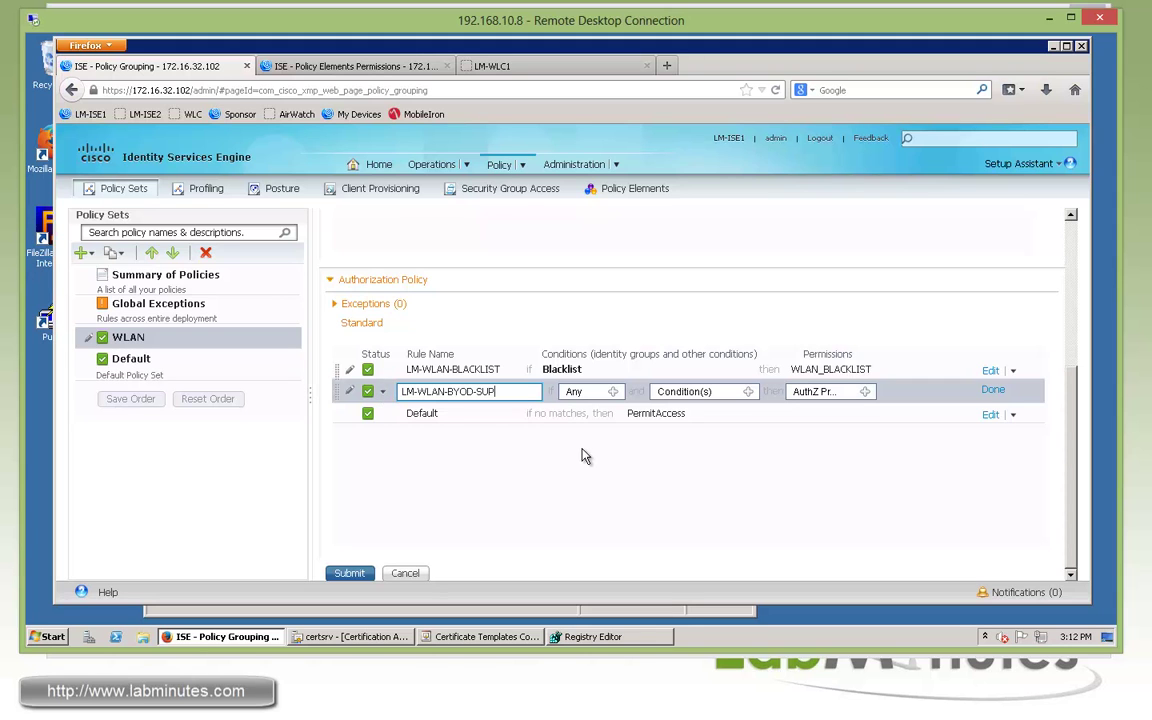
left_click(608, 468)
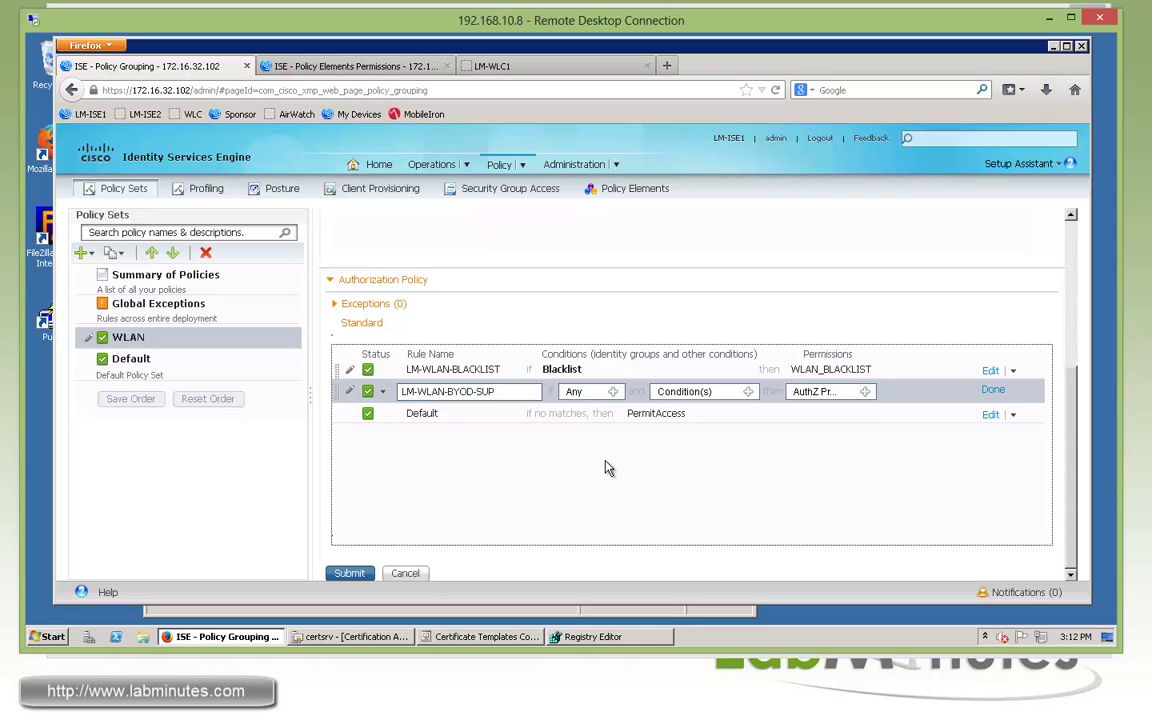
Step: Give the rule the Wireless_802.1X compound condition from the library
left_click(749, 393)
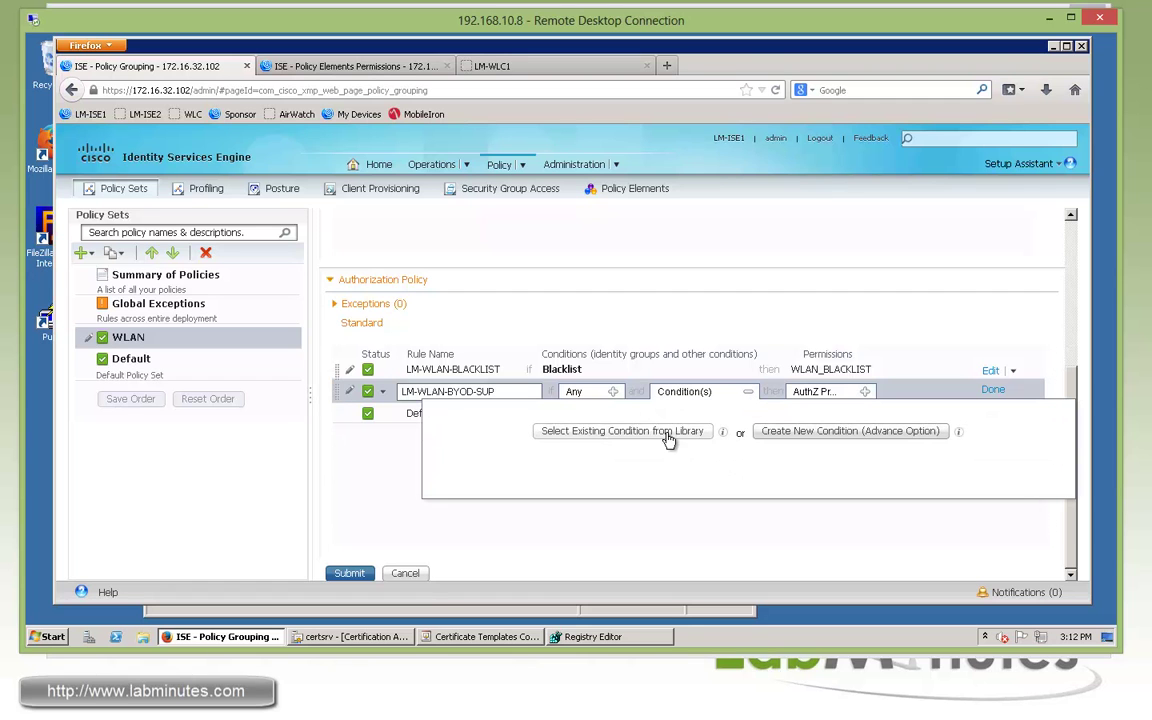
left_click(668, 440)
left_click(542, 461)
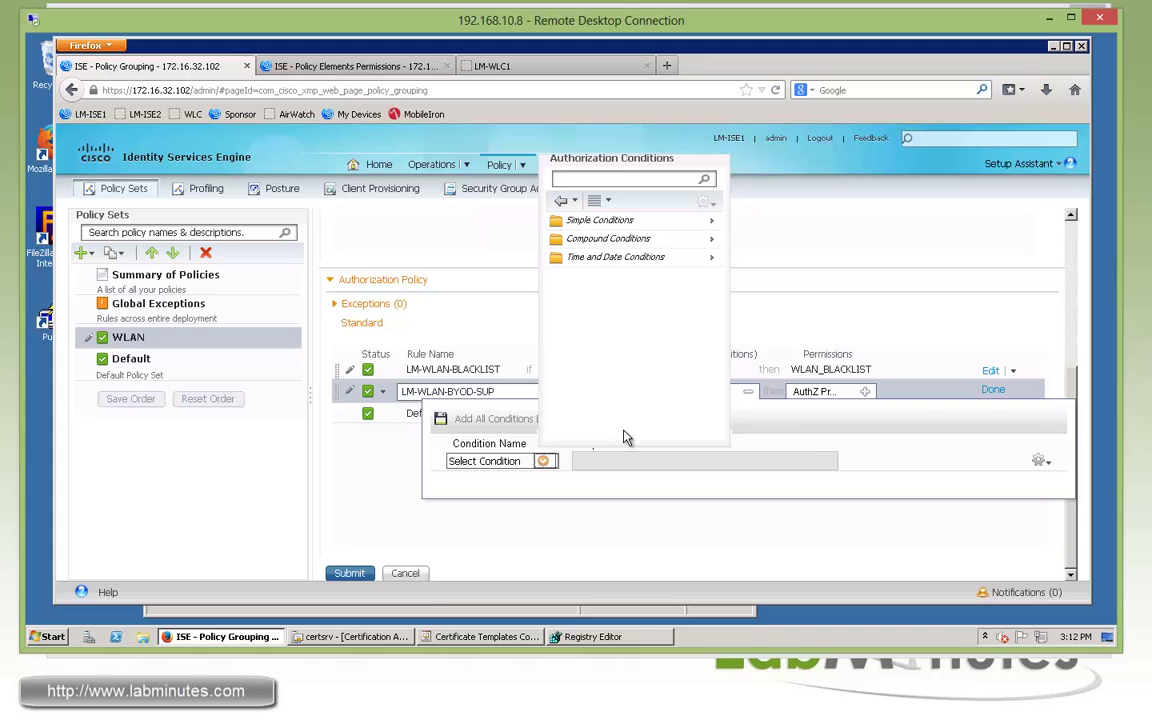
left_click(712, 244)
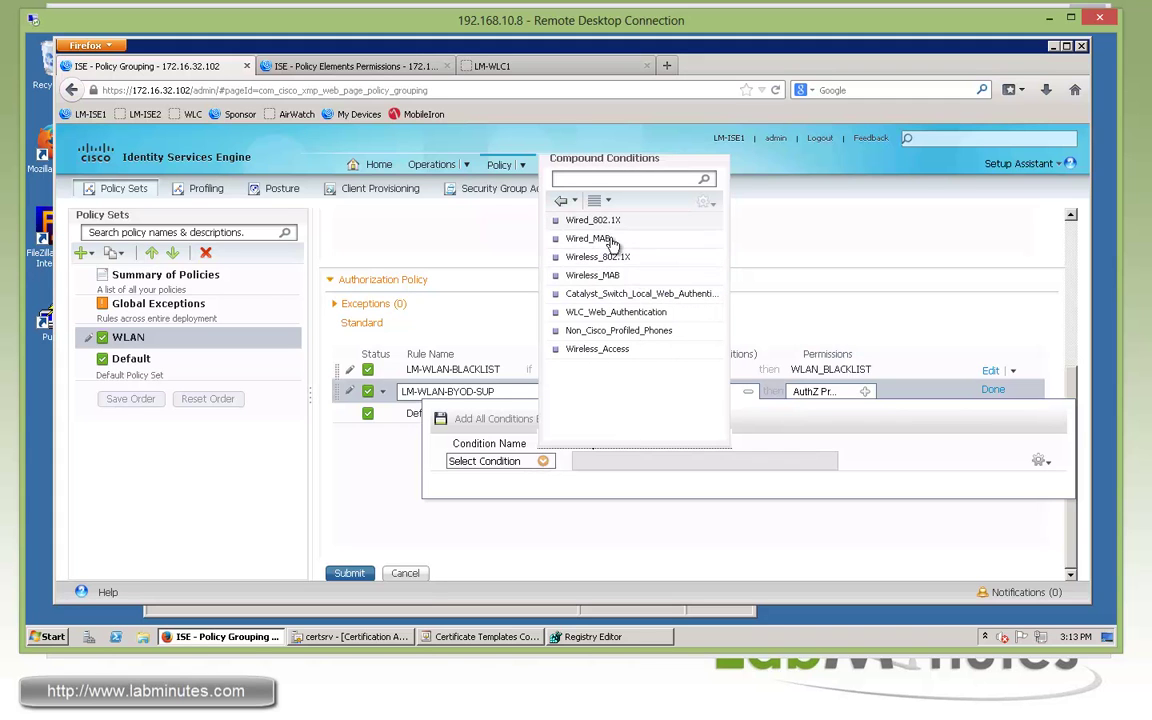
left_click(593, 260)
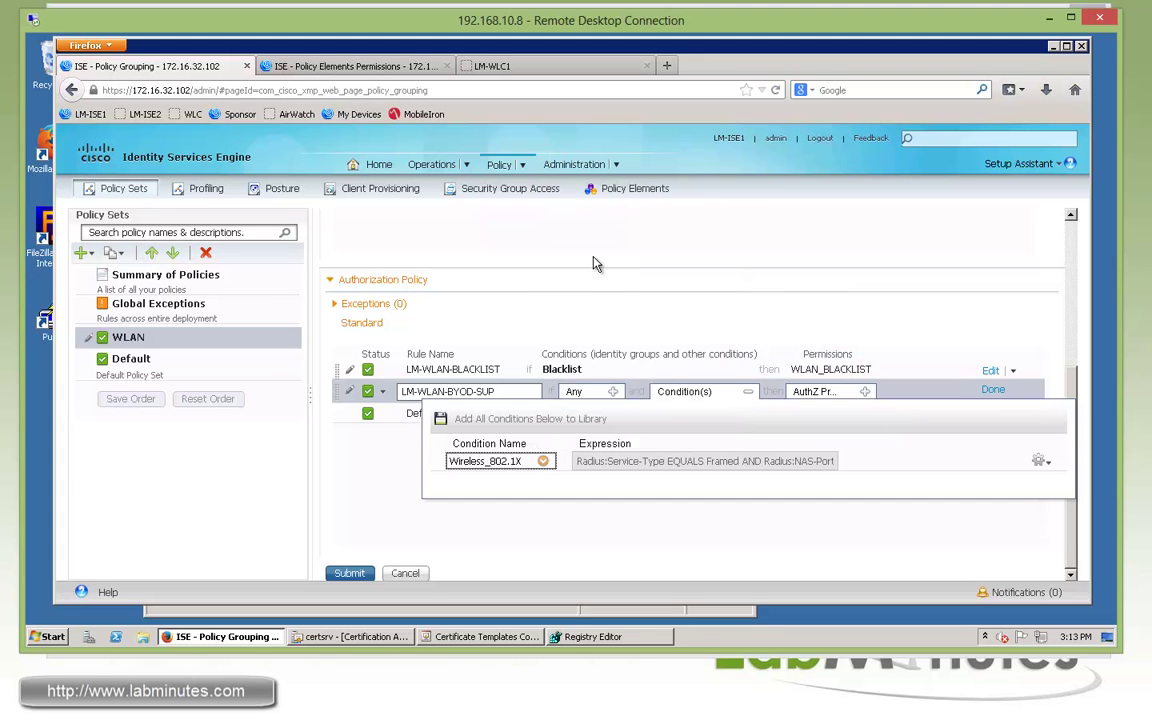
Step: Add a Network Access condition requiring EAP-MSCHAPv2 authentication
left_click(1040, 461)
left_click(962, 474)
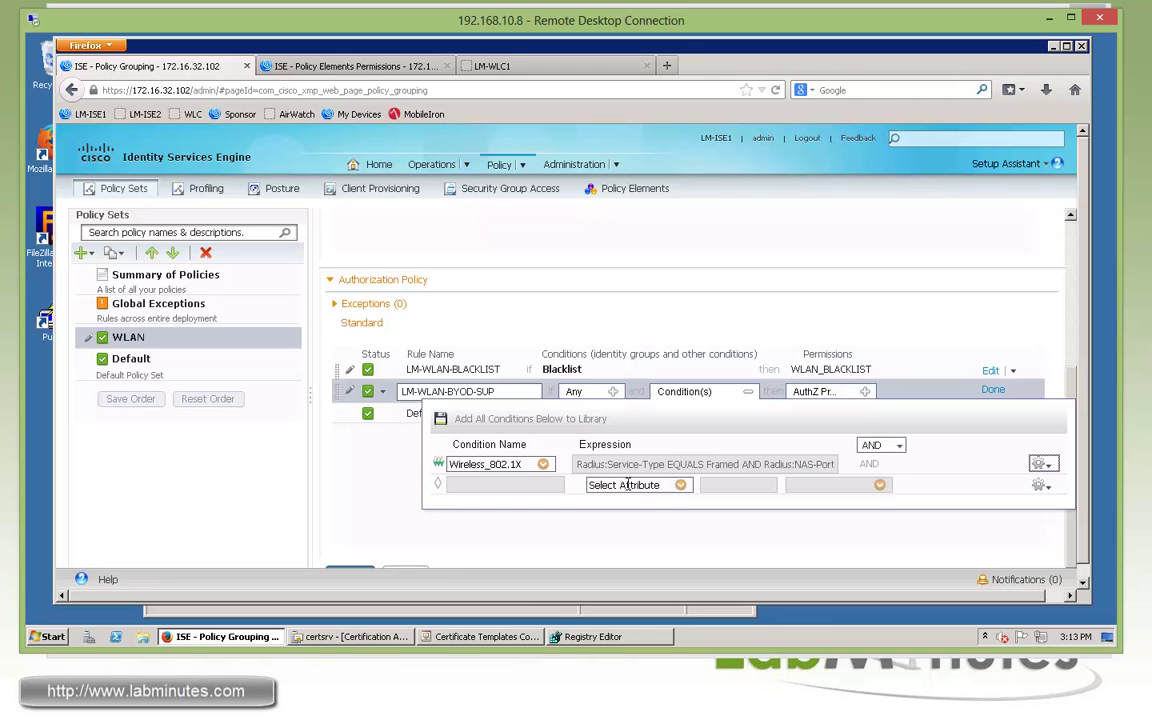
left_click(681, 486)
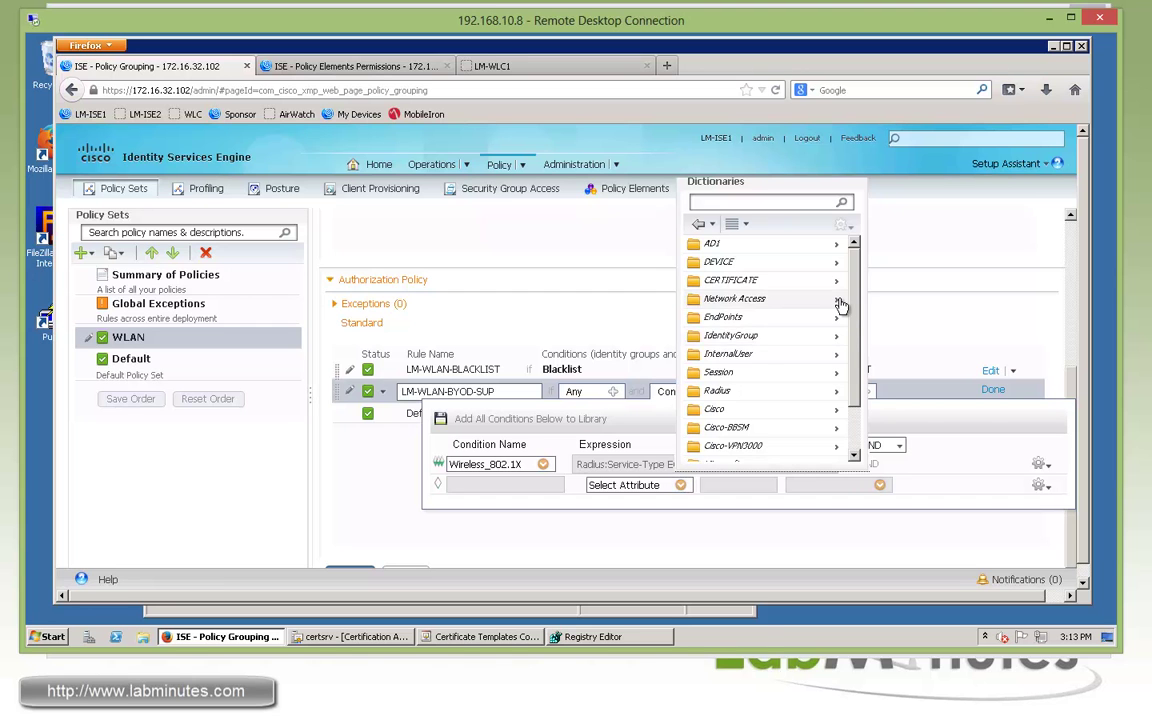
left_click(840, 300)
scroll(845, 360, "down", 3)
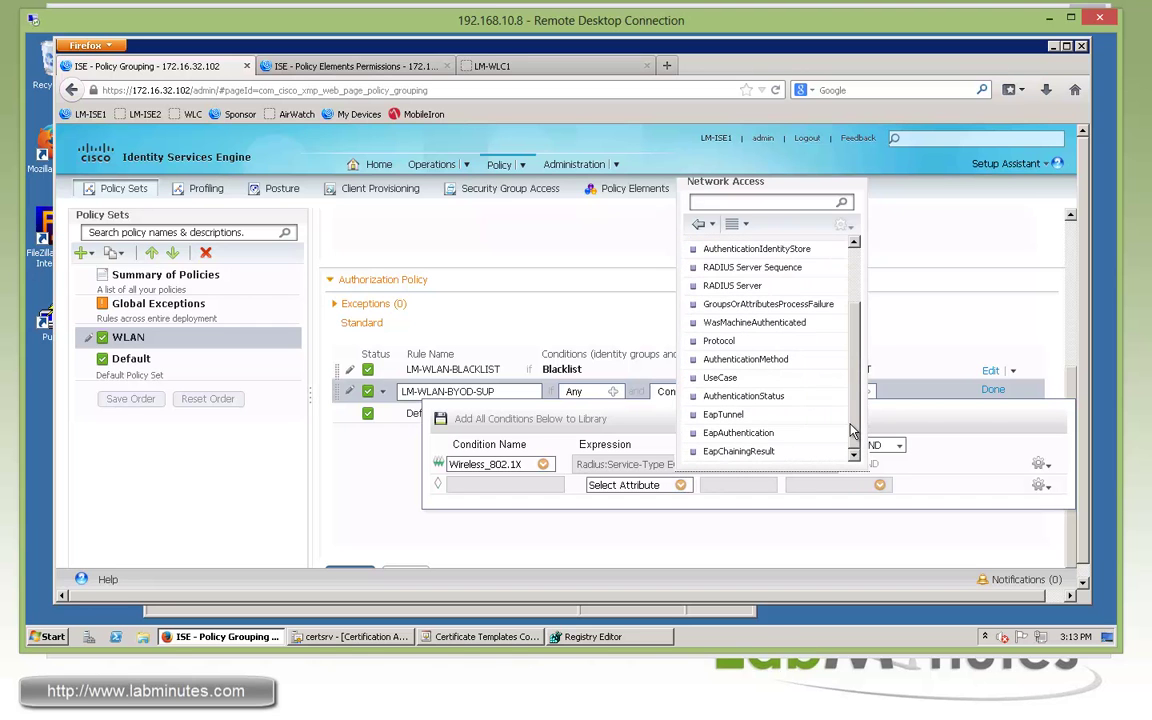
left_click(760, 433)
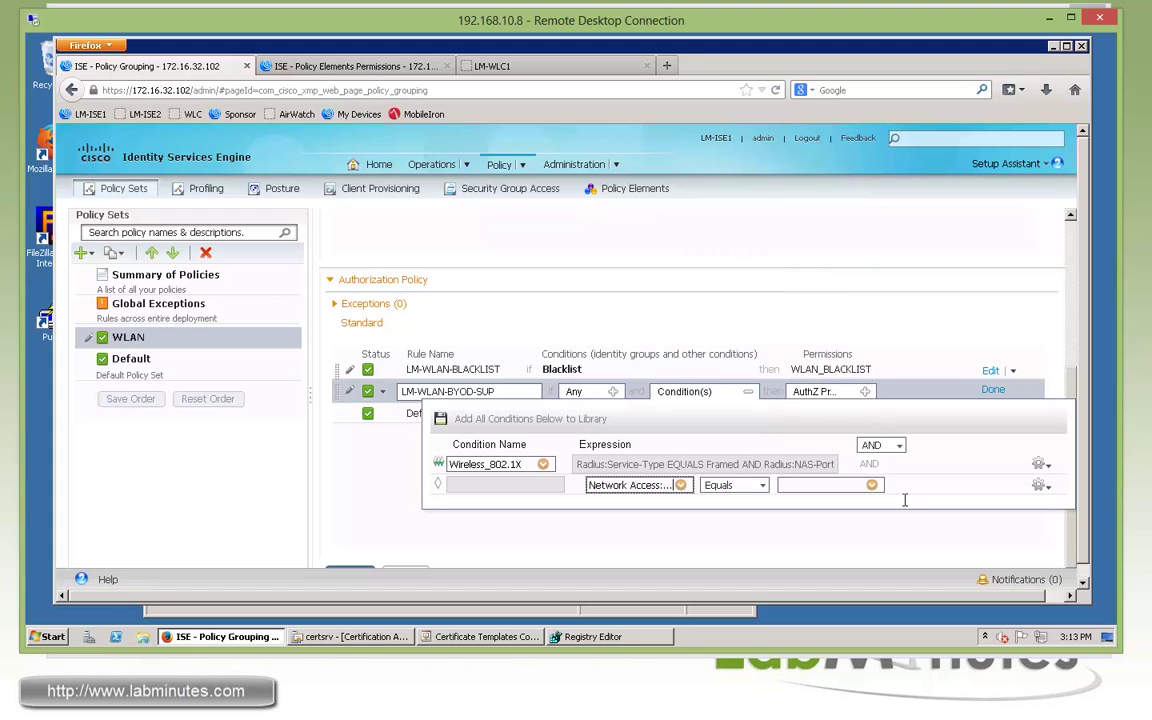
left_click(872, 486)
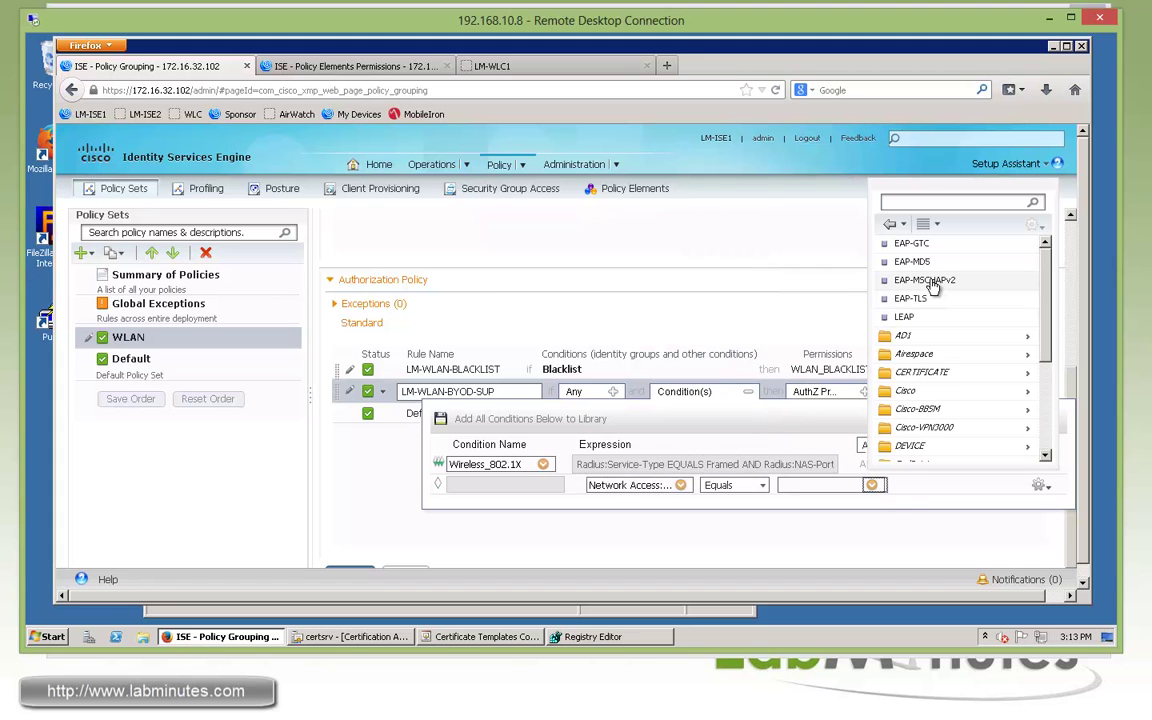
left_click(932, 284)
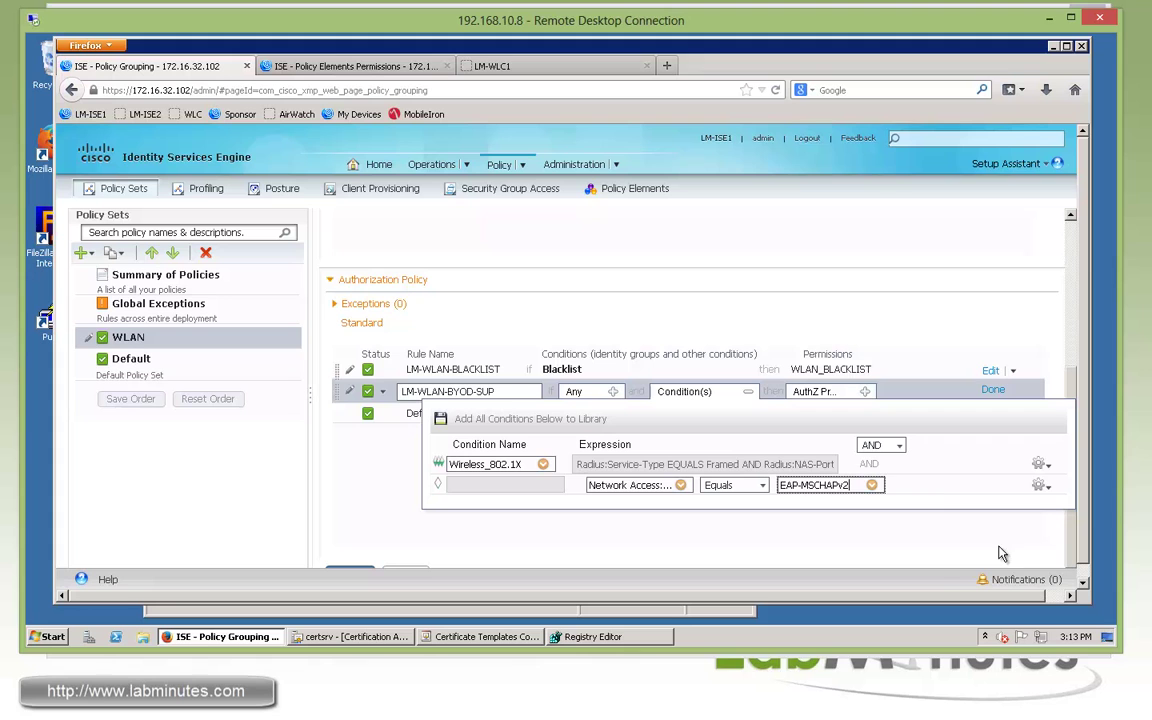
Step: Add an AD1:ExternalGroups condition requiring membership in the first LABMINUTES.COM group
left_click(1040, 486)
left_click(968, 500)
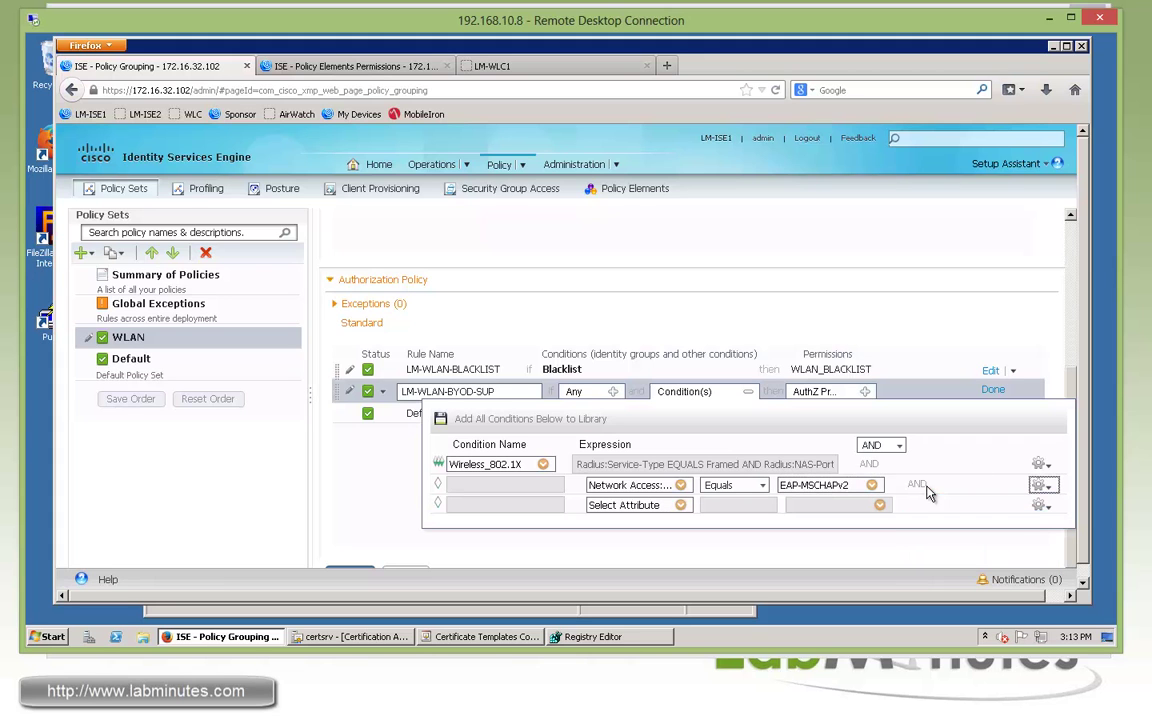
left_click(680, 505)
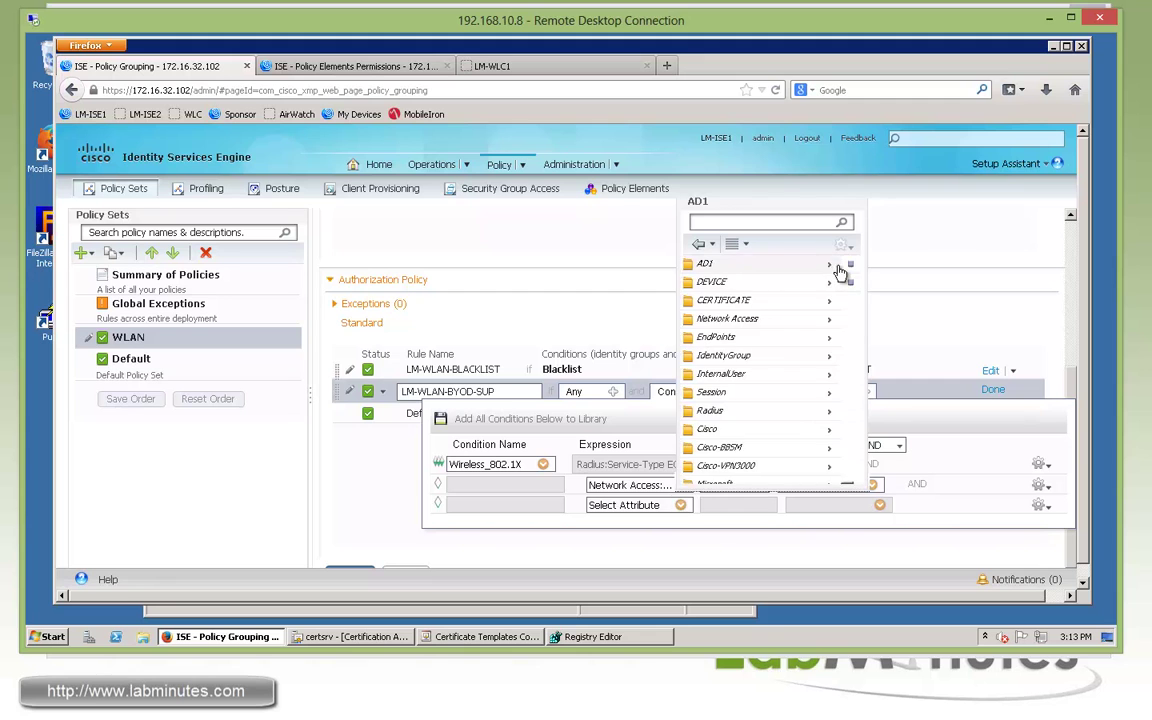
left_click(838, 268)
left_click(726, 287)
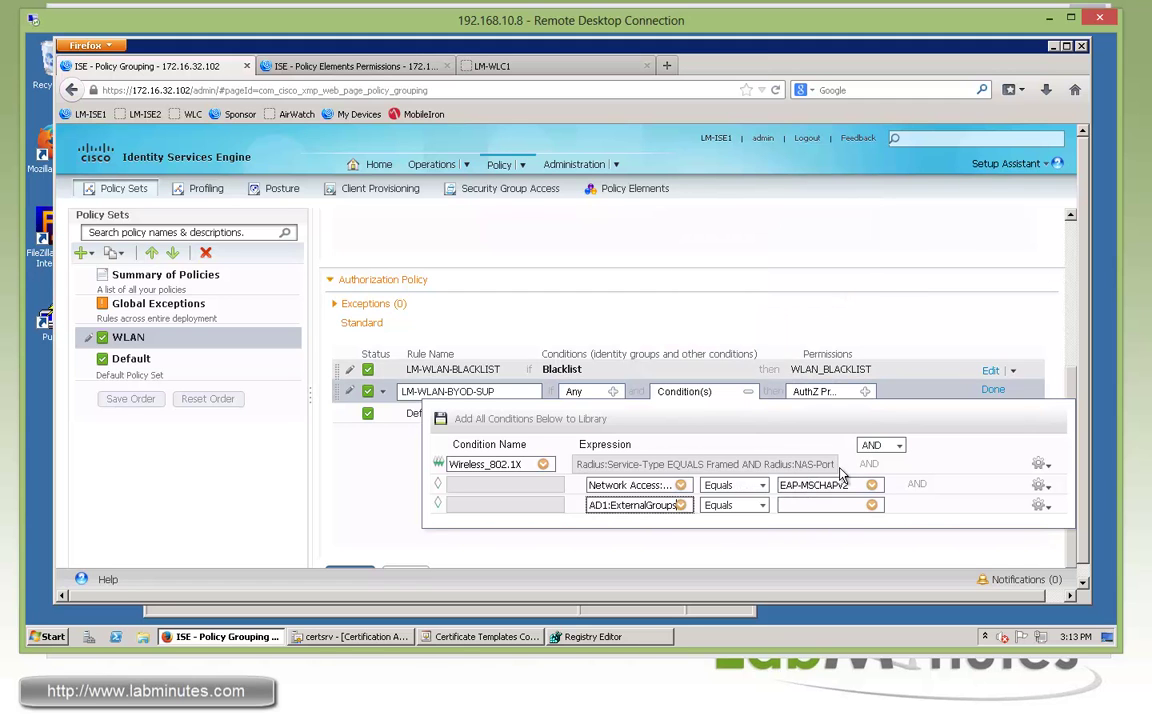
left_click(872, 506)
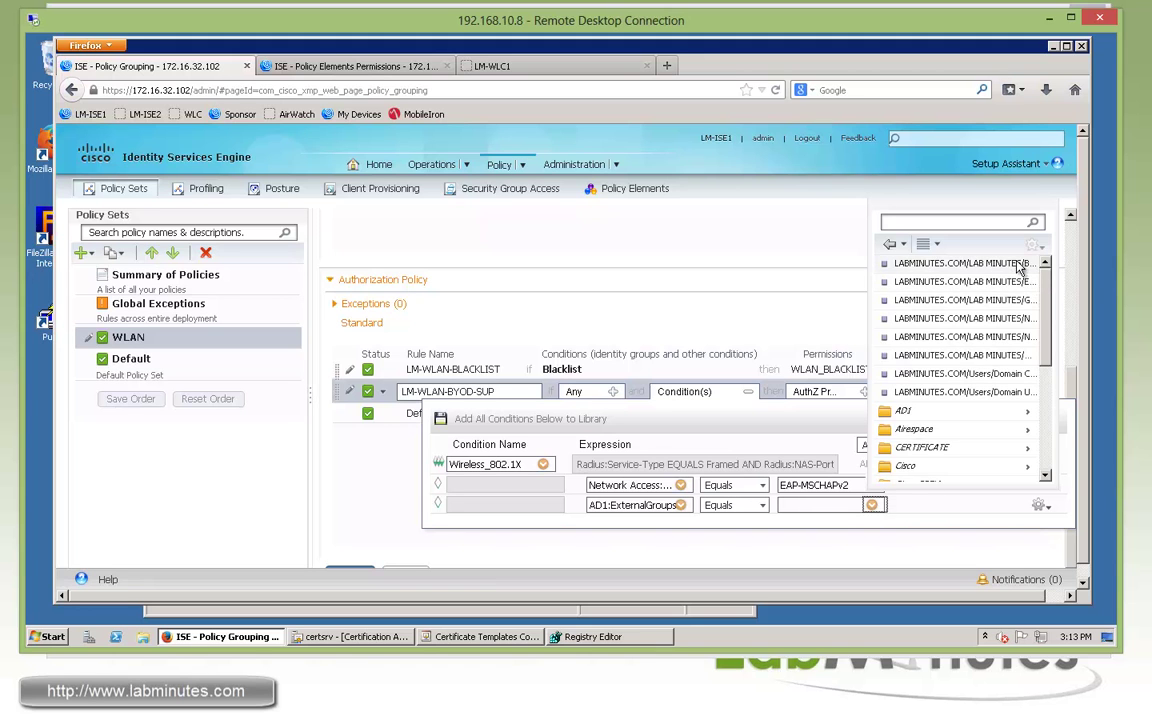
left_click(1018, 266)
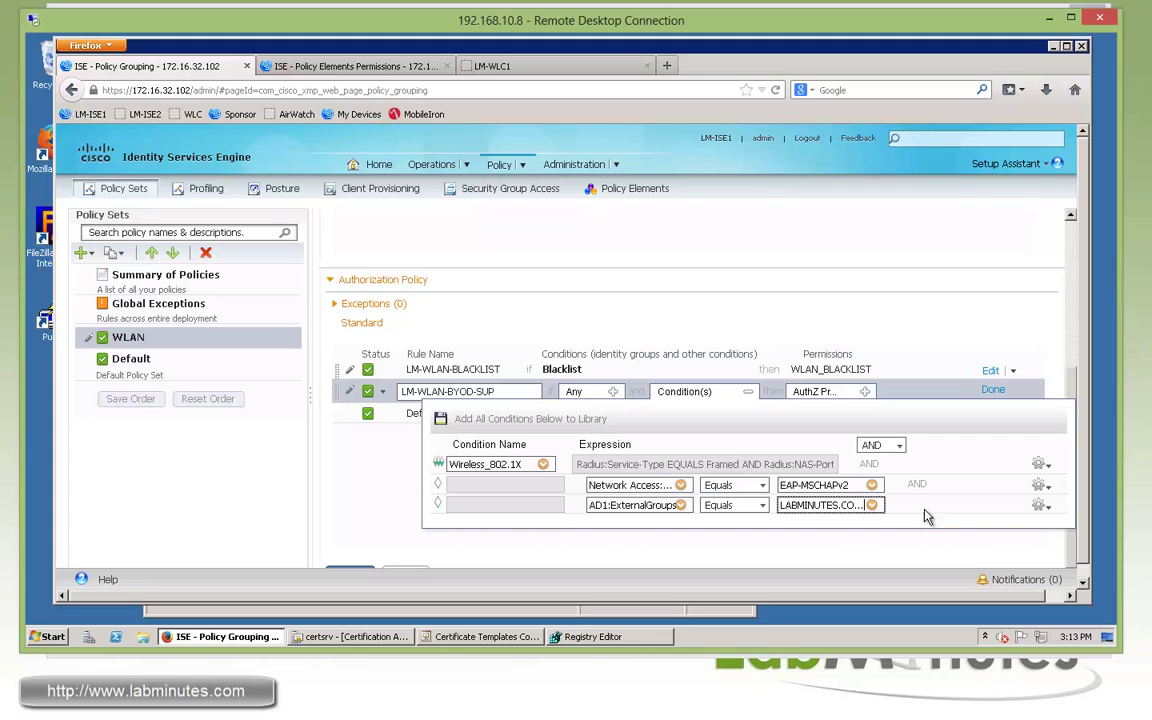
Step: Add a fourth condition row on the Airespace-Wlan-Id attribute
left_click(1040, 507)
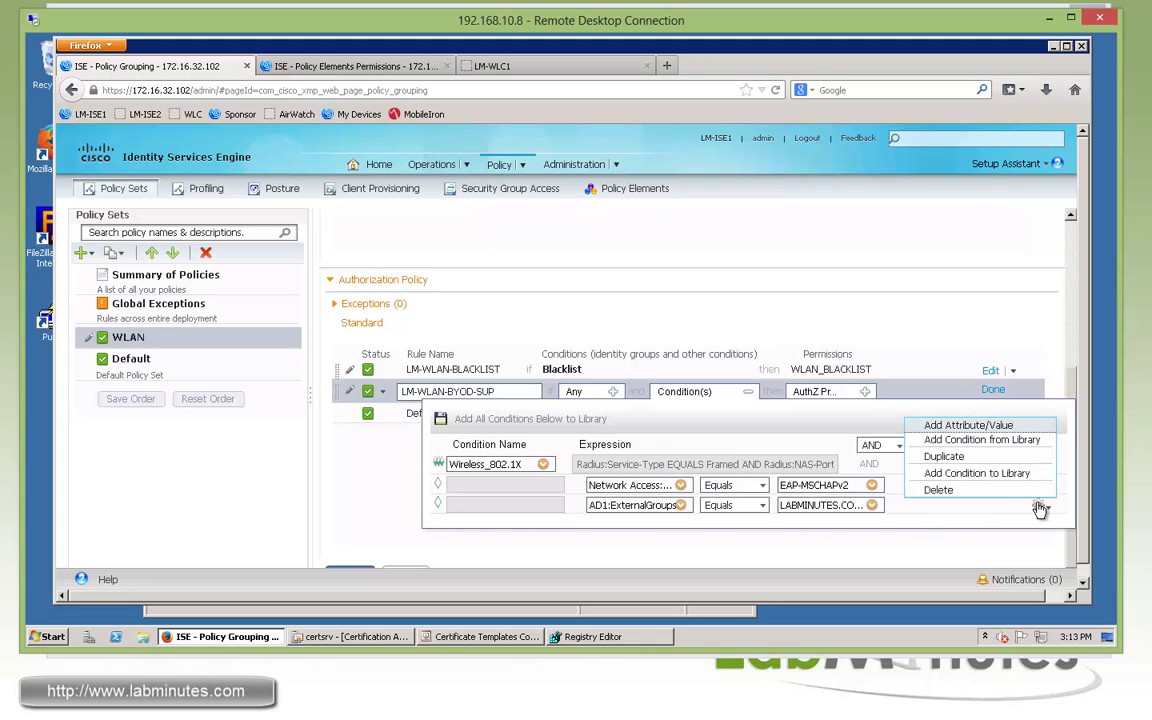
left_click(958, 426)
left_click(680, 524)
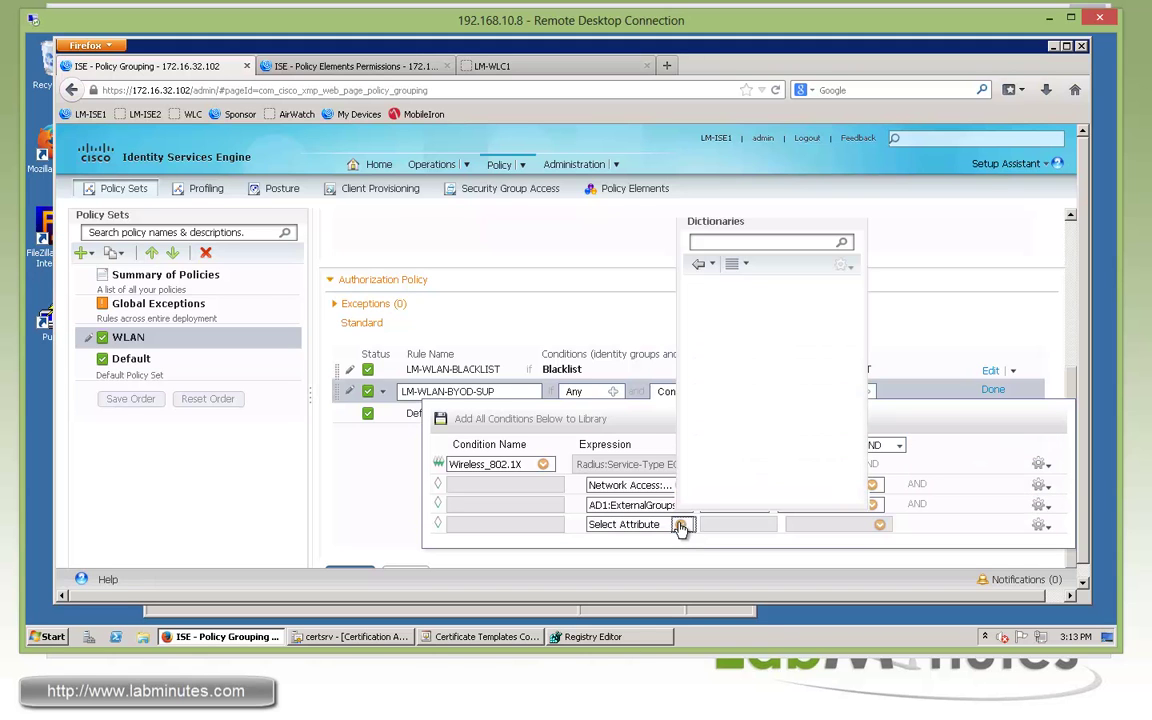
left_click_drag(855, 398, 855, 475)
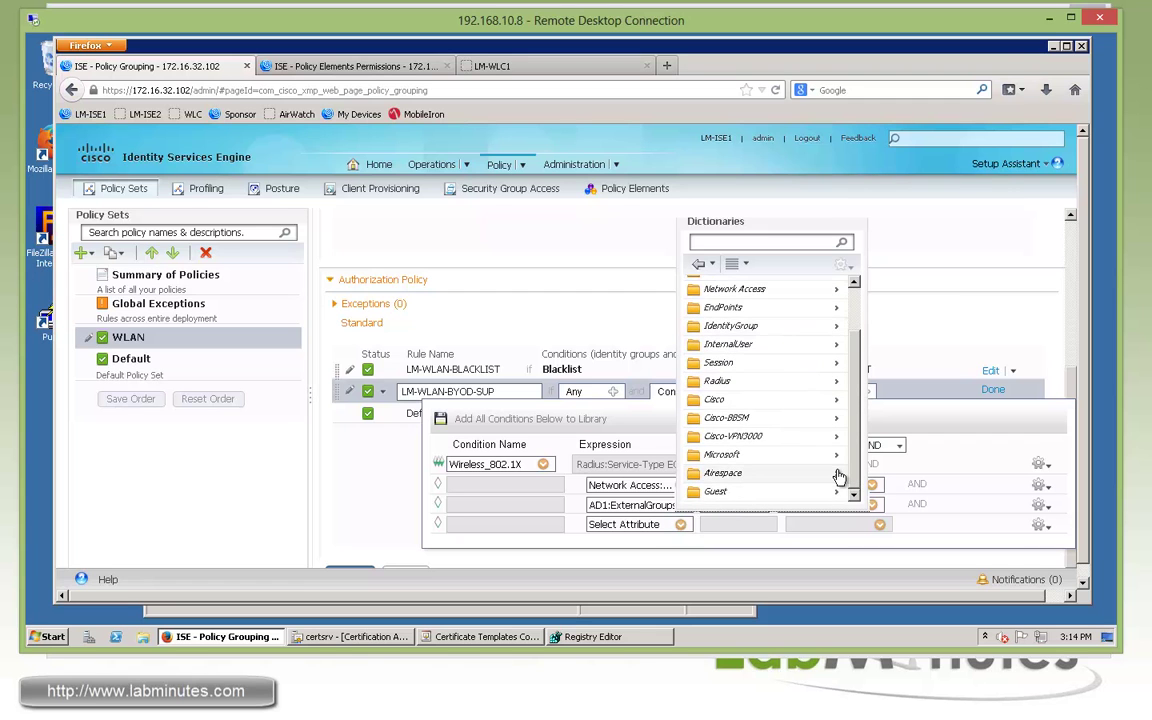
left_click(838, 475)
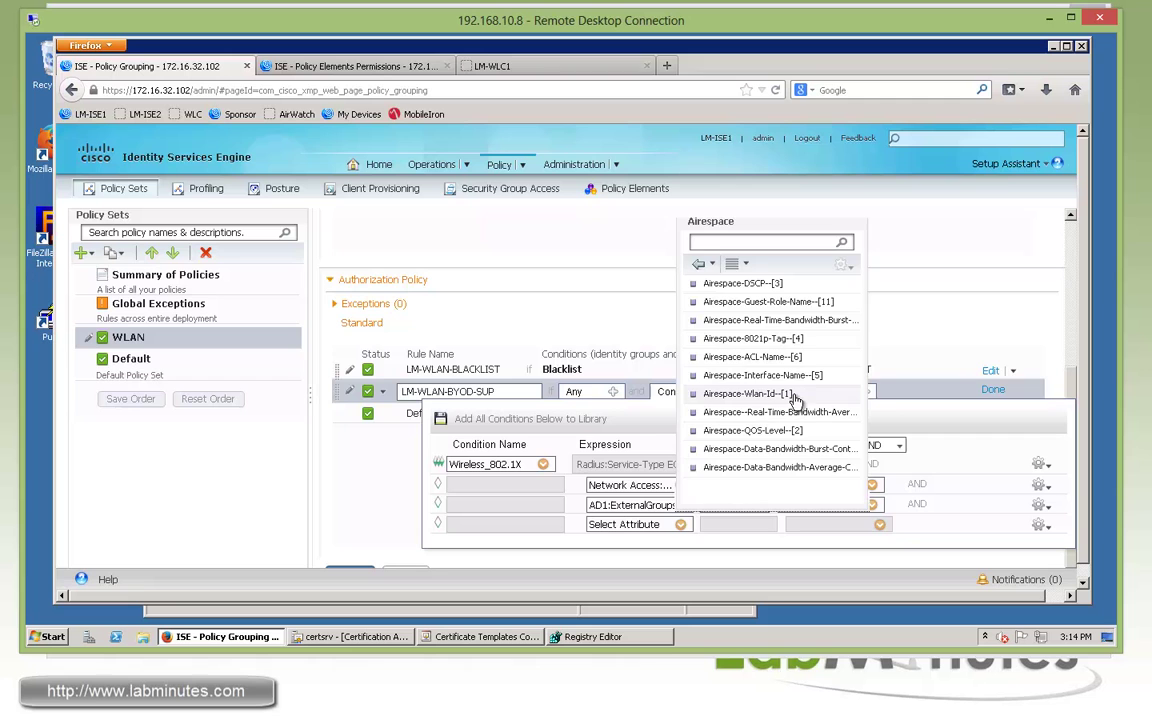
left_click(760, 394)
Step: Check the WLAN IDs on the controller's WLANs page, then return to the ISE policy
left_click(492, 66)
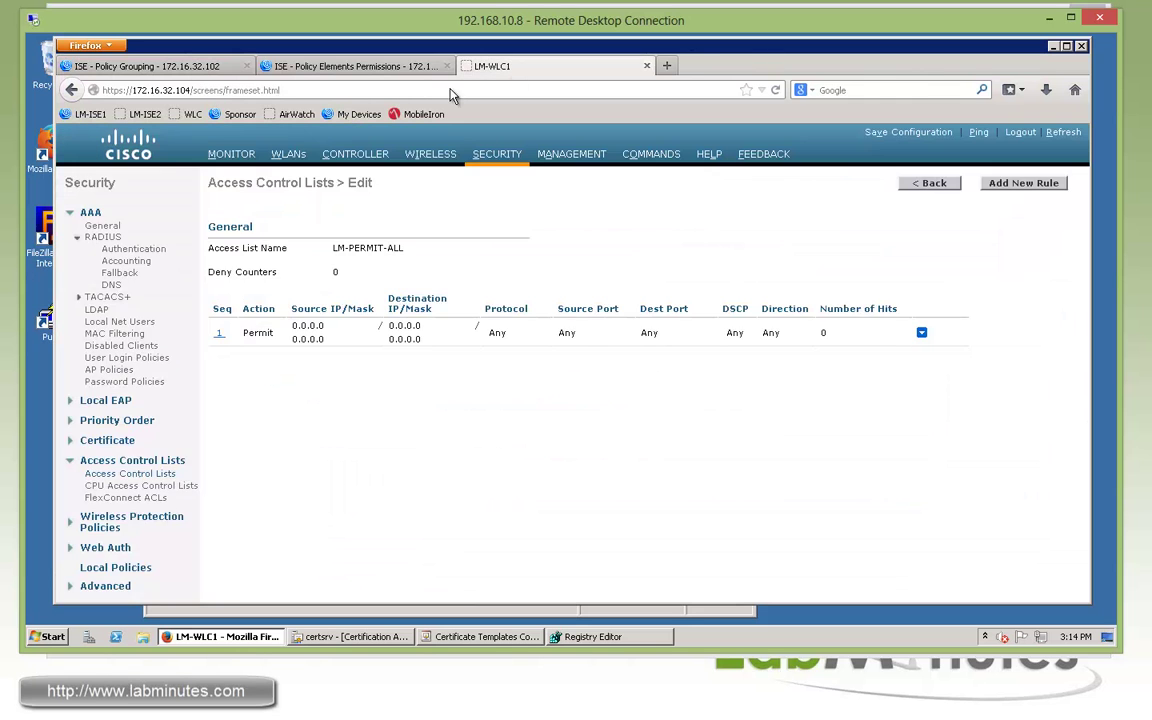
left_click(288, 154)
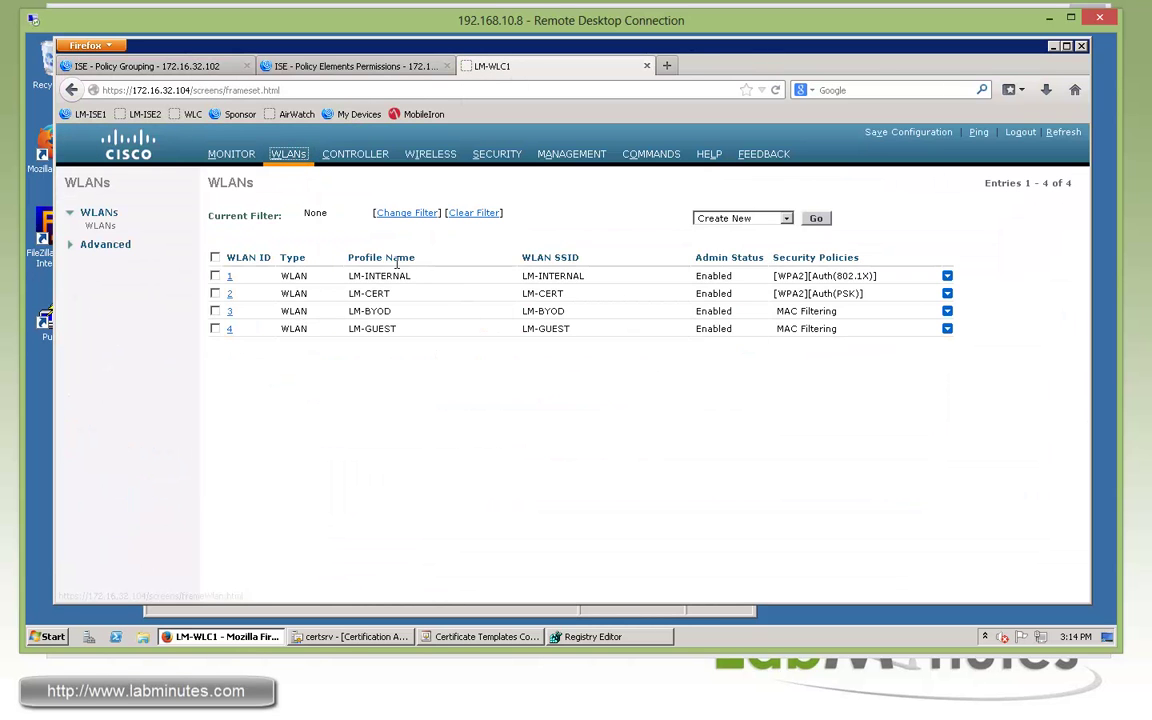
left_click_drag(410, 276, 346, 276)
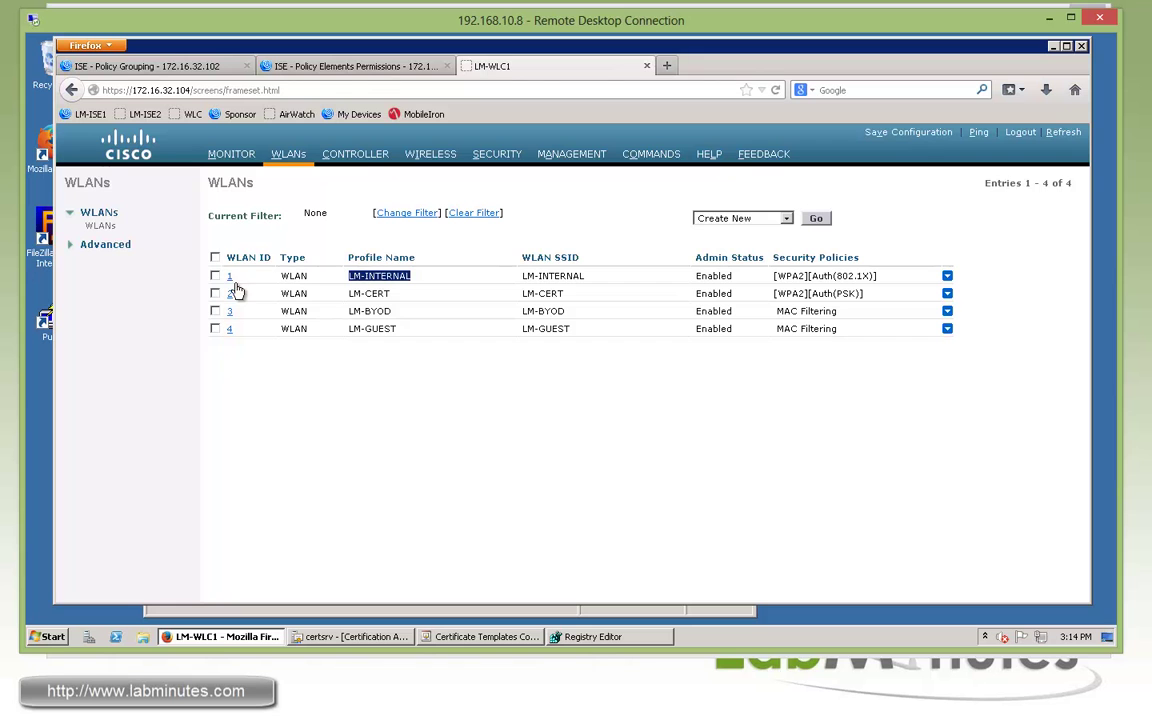
left_click(165, 66)
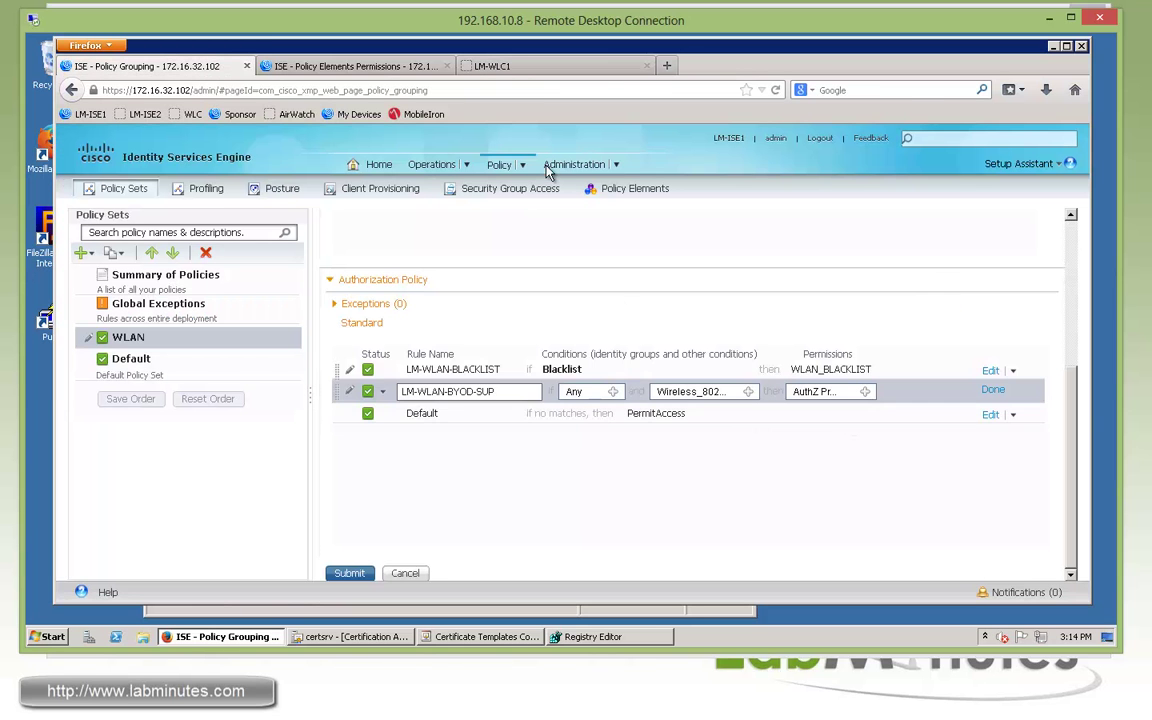
Step: Set the rule's Airespace-Wlan-Id condition value to 1
left_click(749, 392)
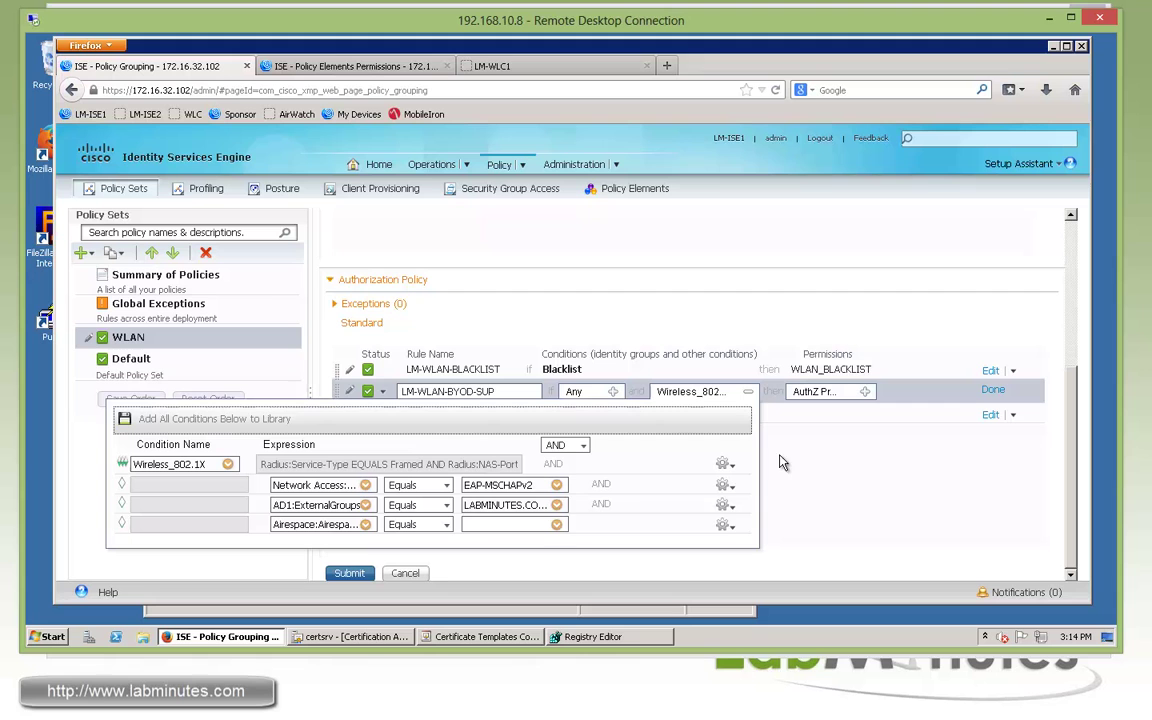
left_click(519, 523)
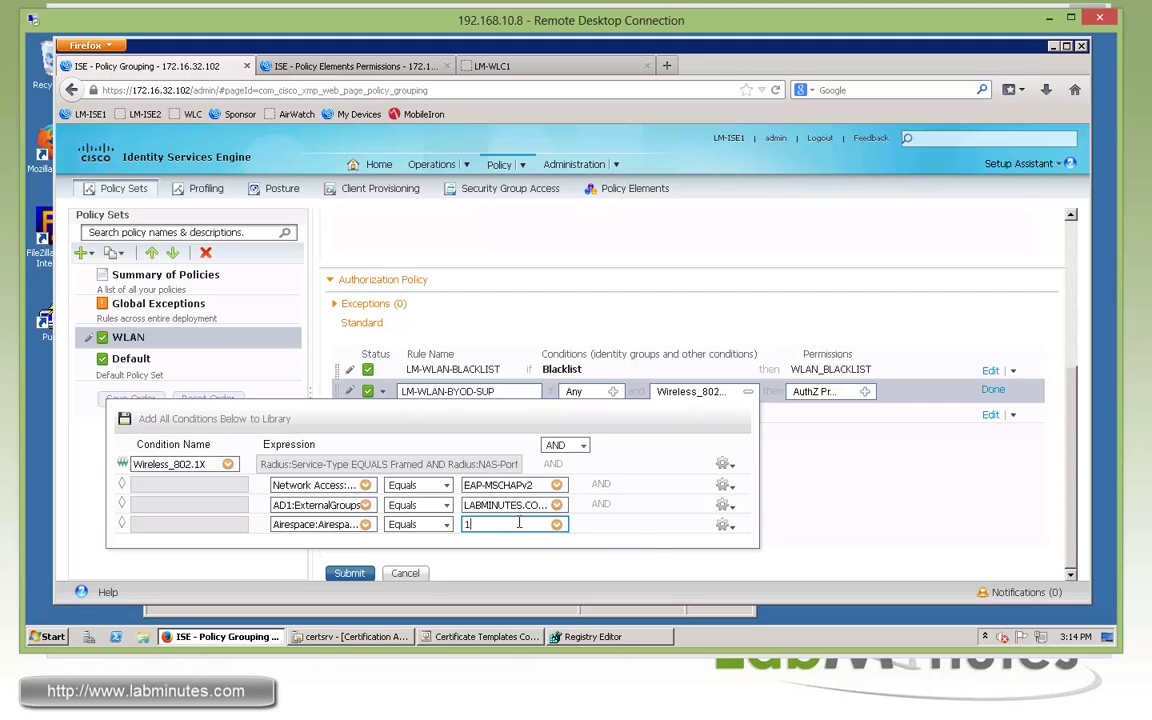
type("1")
left_click(748, 391)
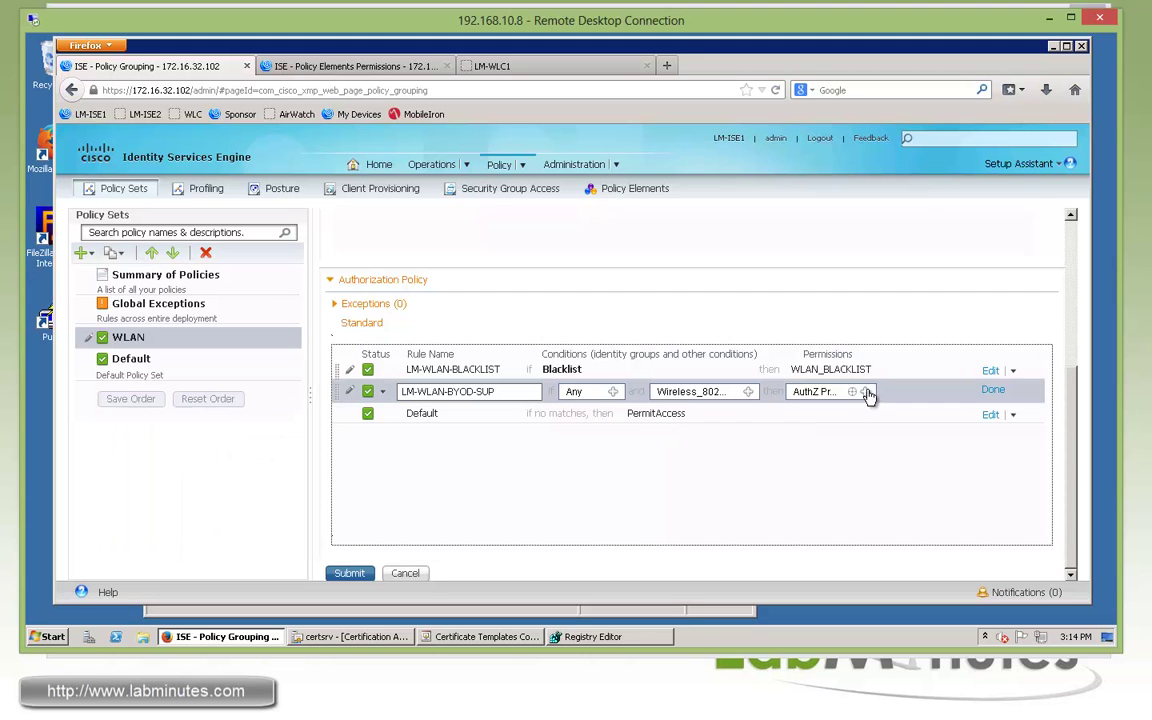
Step: Grant the rule the Standard WLAN_BYOD_SUPPLICANT profile as its permission
left_click(866, 392)
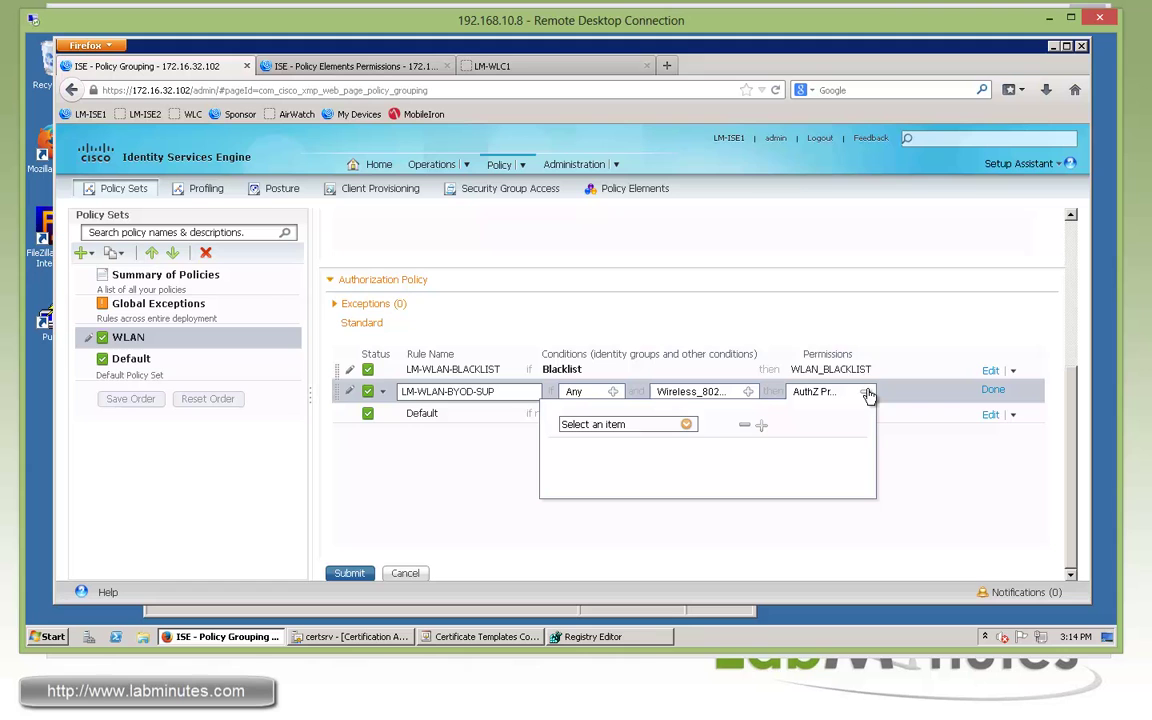
left_click(686, 424)
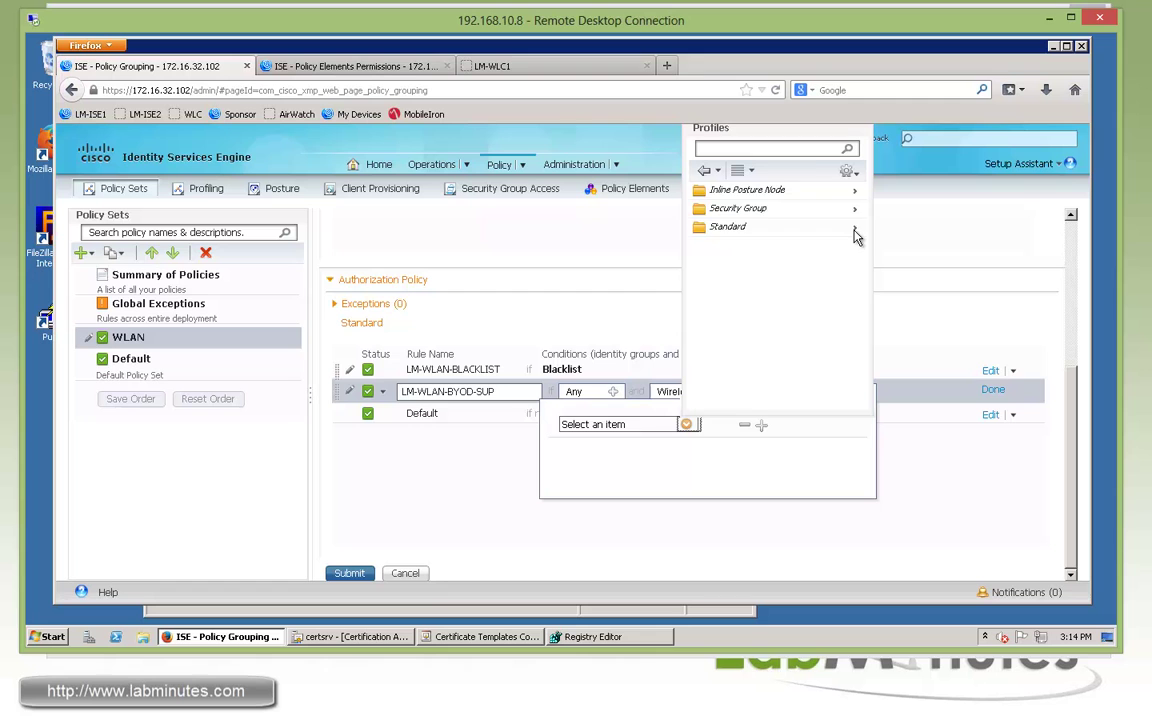
left_click(770, 224)
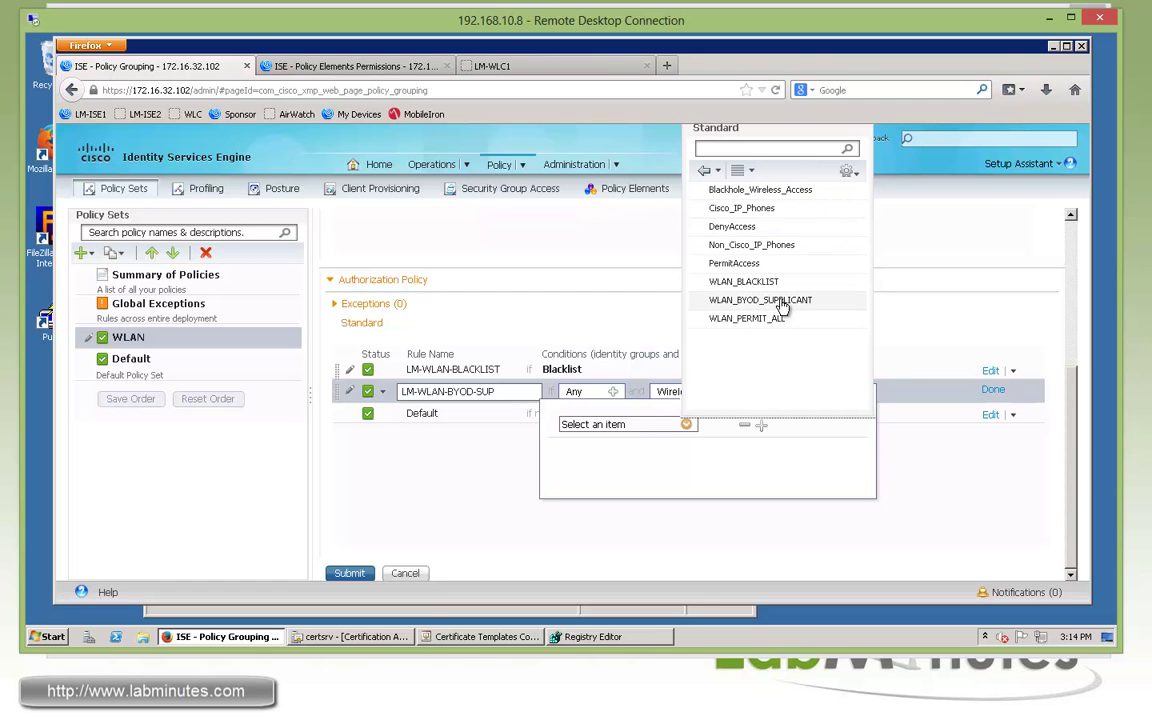
left_click(785, 303)
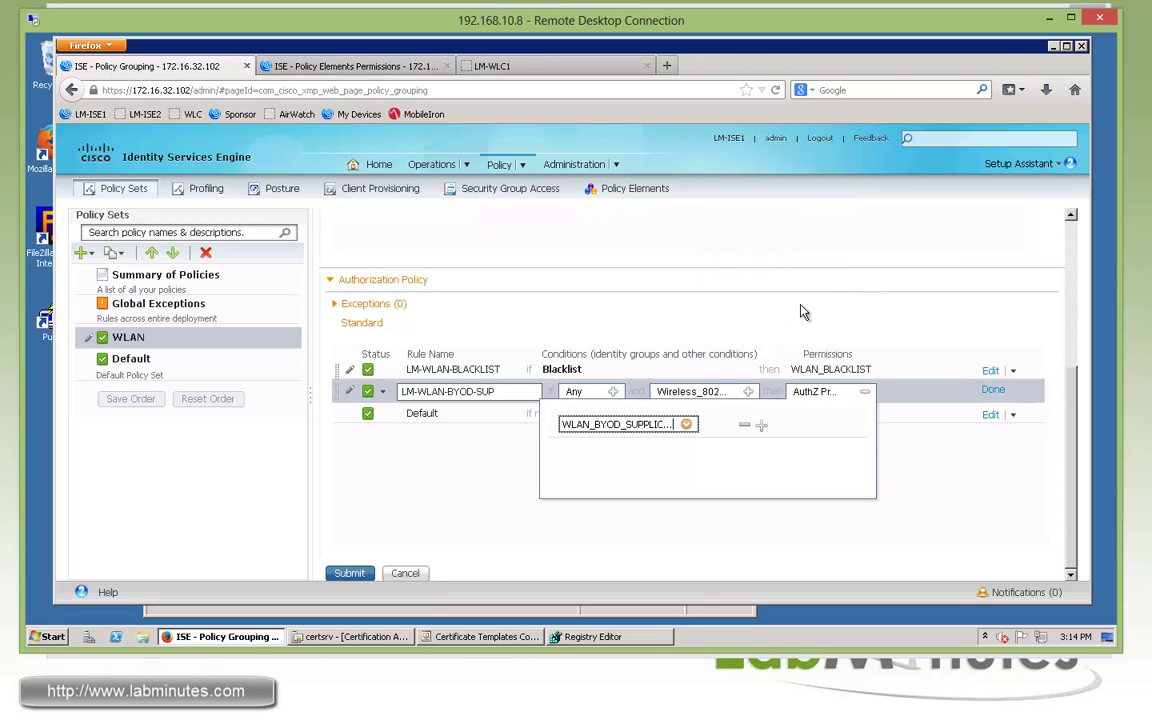
left_click(800, 310)
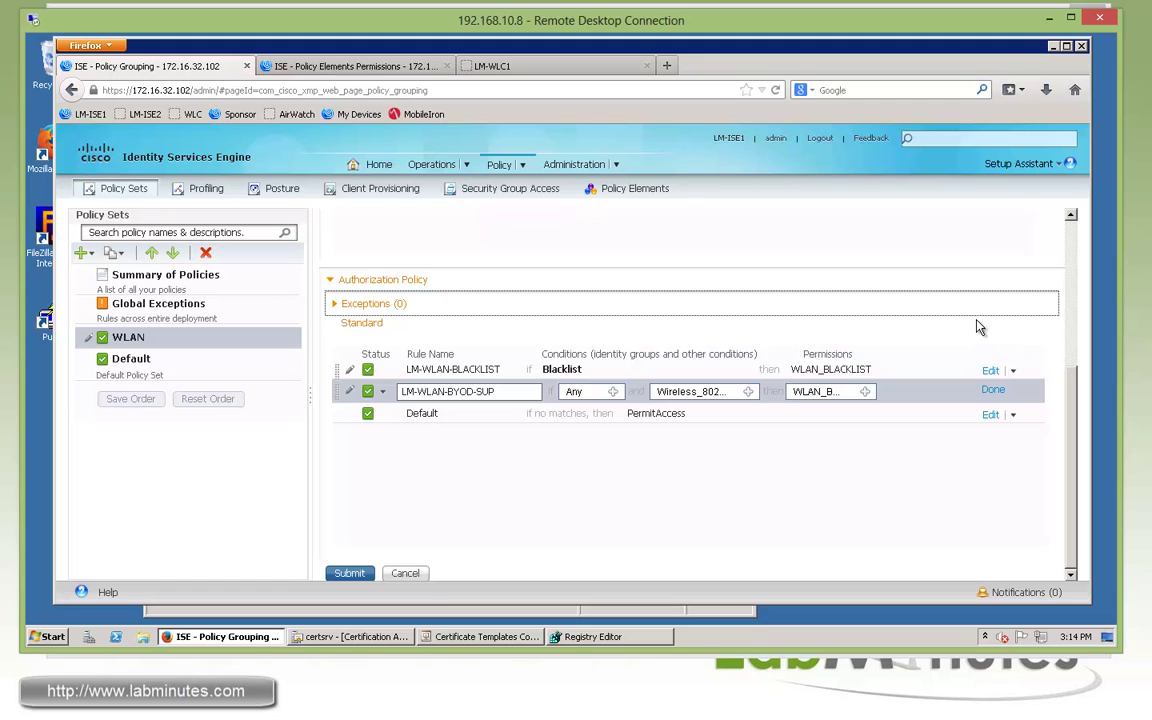
Step: Duplicate the BYOD supplicant rule below itself and rename the copy LM-WLAN-BYOD-REG
left_click(993, 390)
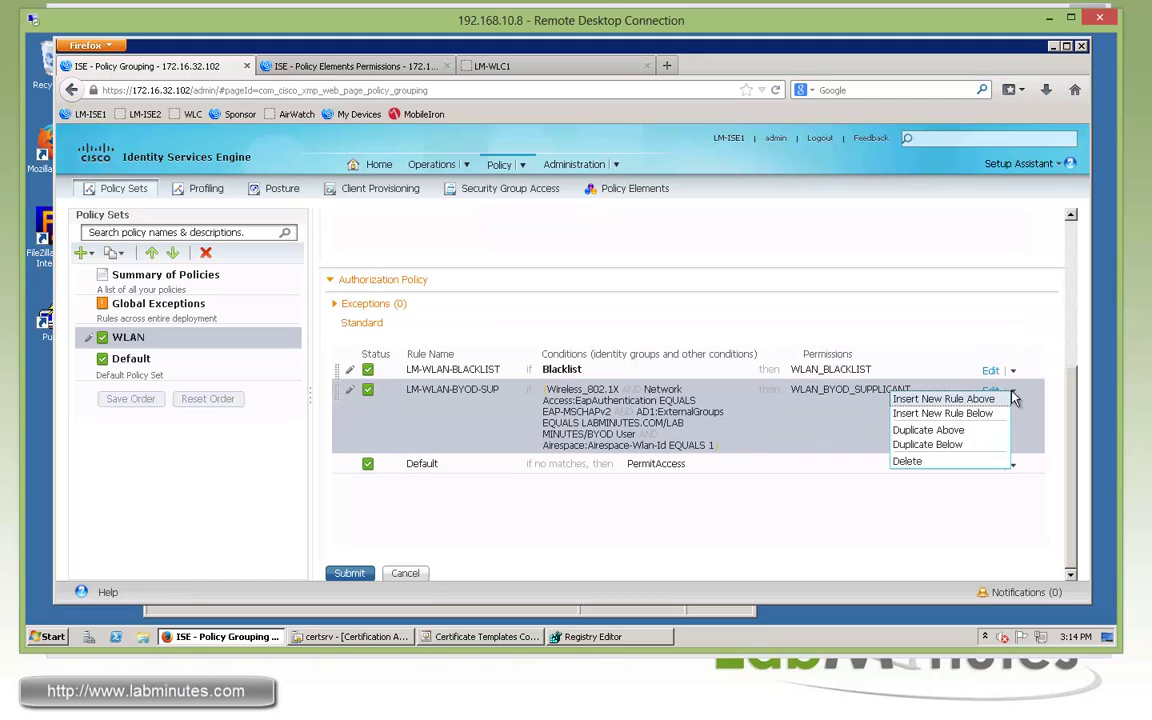
left_click(941, 446)
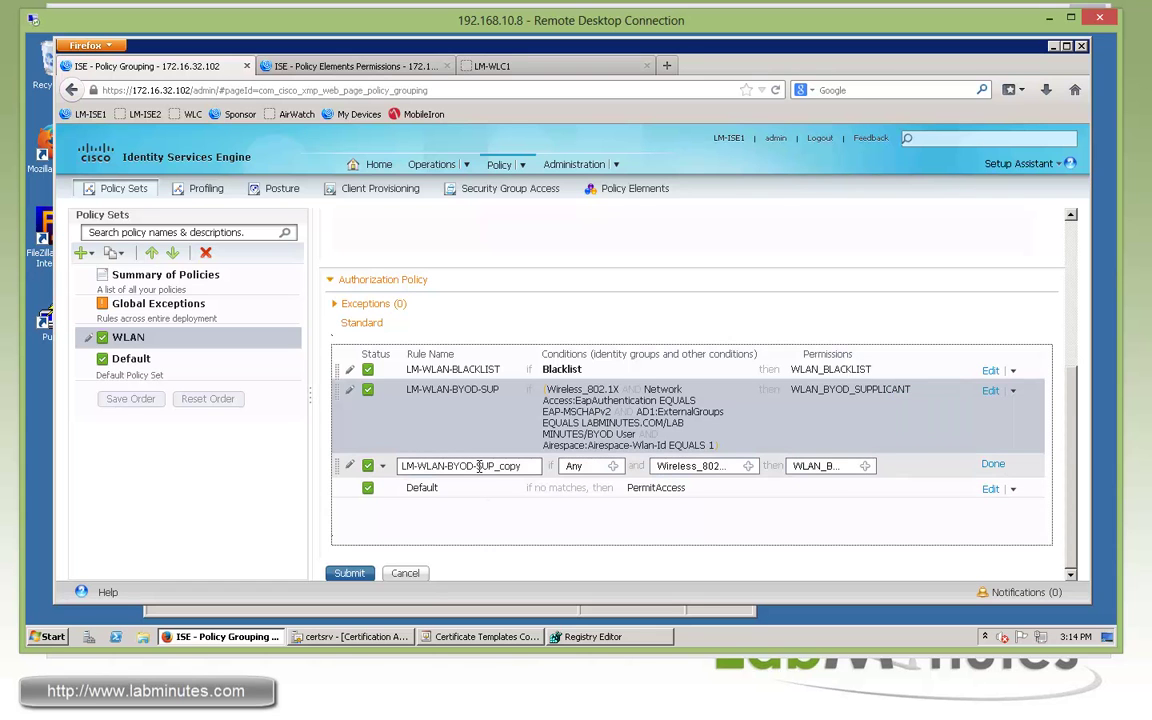
left_click_drag(477, 466, 518, 468)
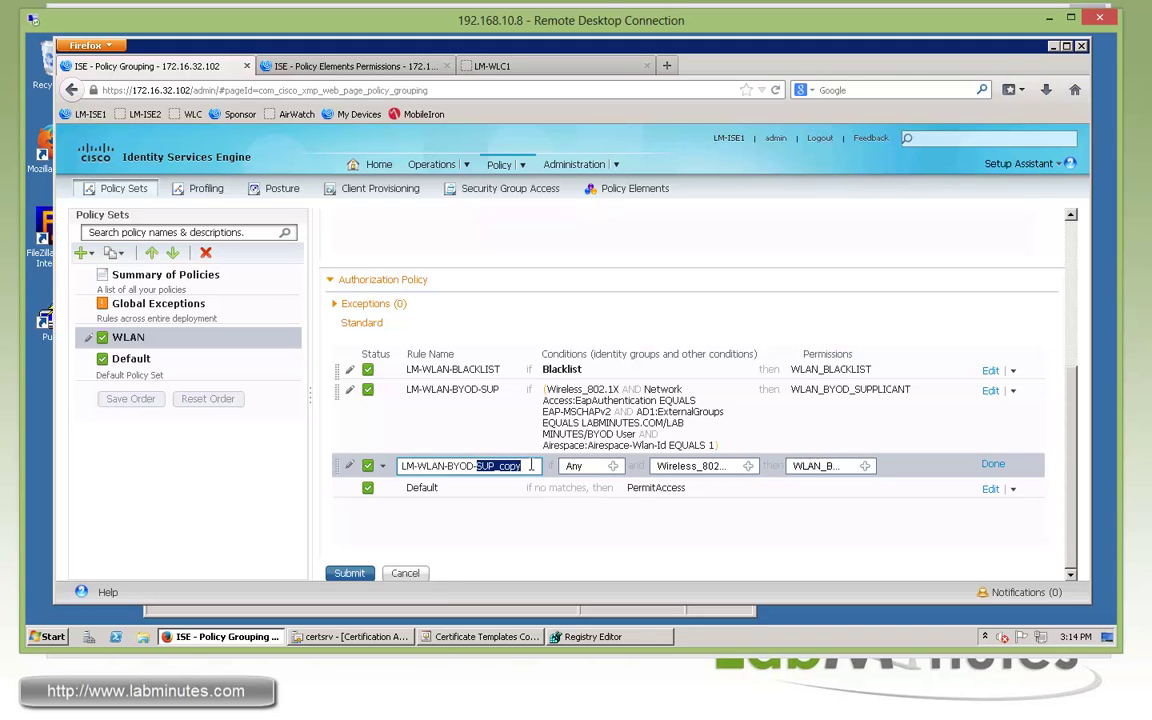
type("REG")
Step: Change the copied rule's EAP authentication condition from EAP-MSCHAPv2 to EAP-TLS
left_click(748, 466)
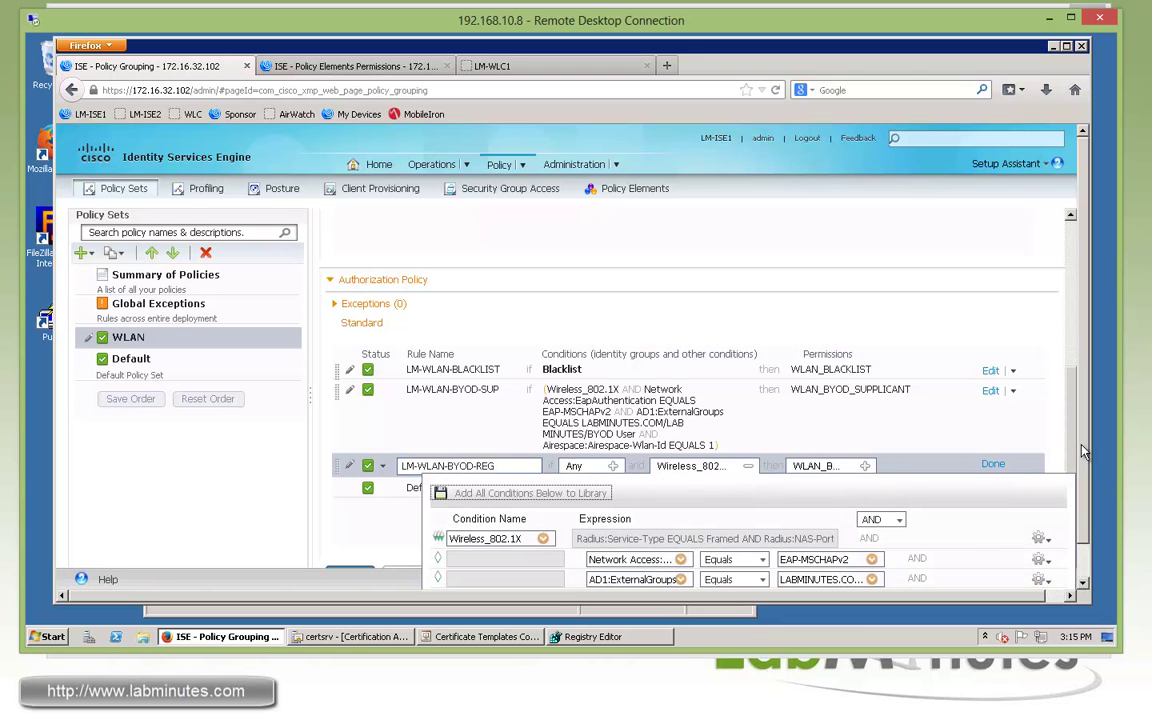
scroll(979, 553, "down", 1)
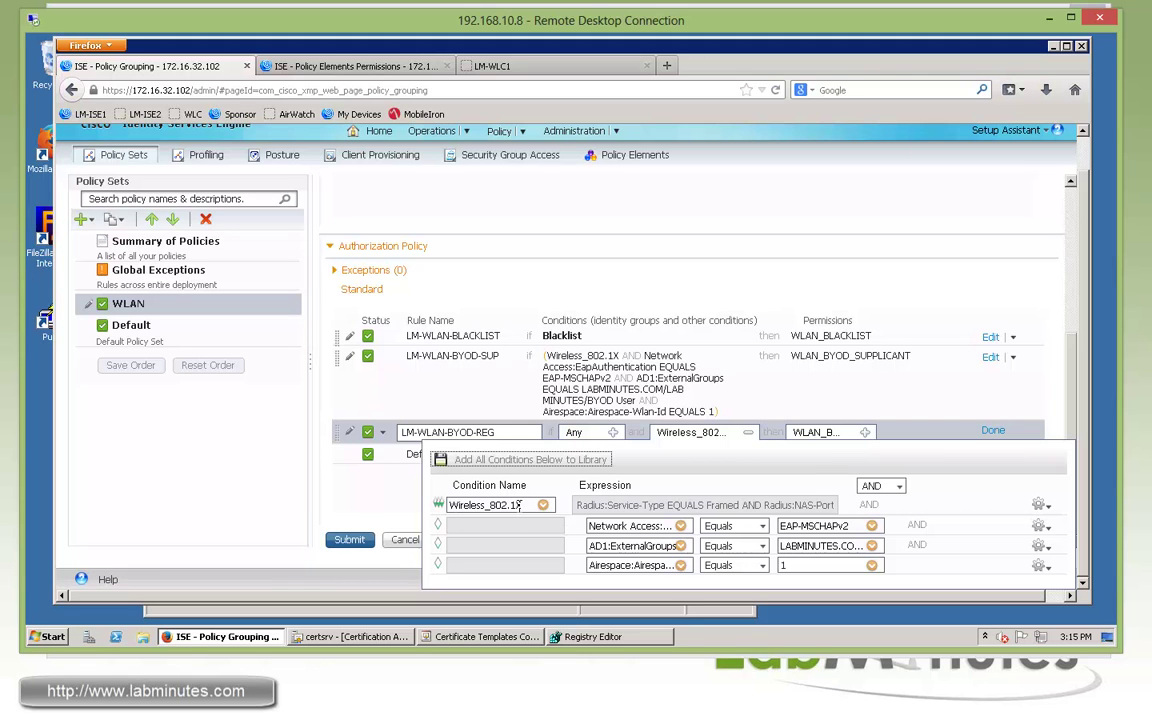
left_click(872, 527)
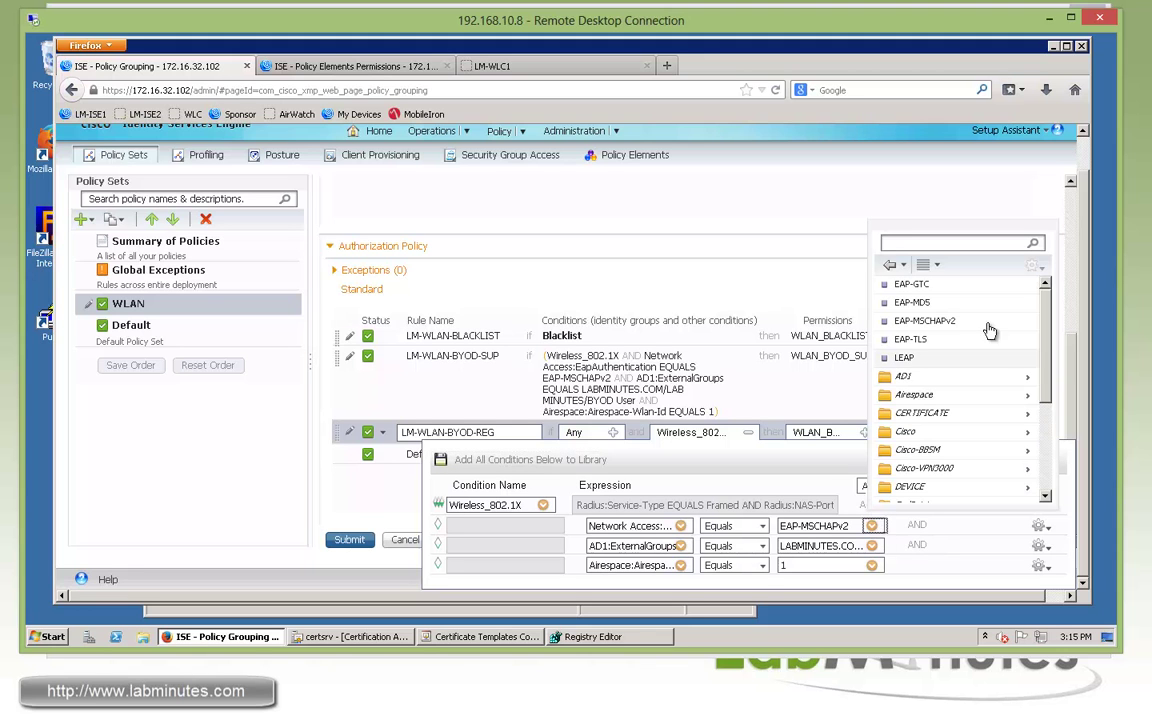
left_click(907, 339)
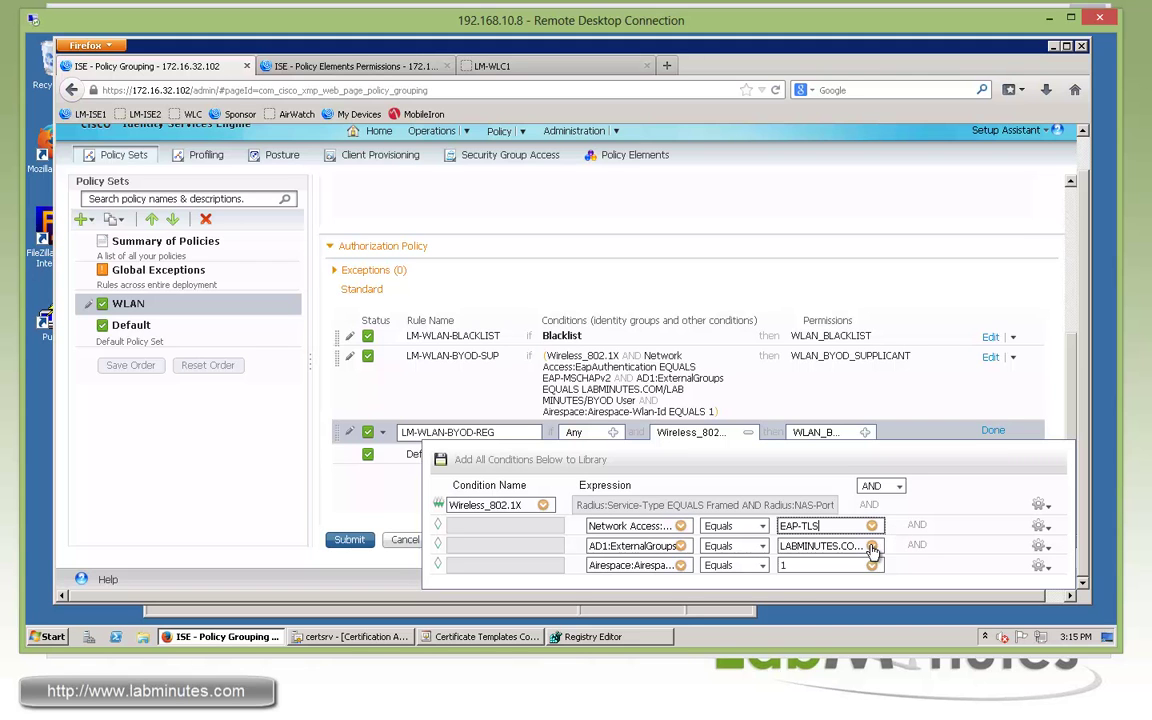
left_click_drag(808, 546, 876, 556)
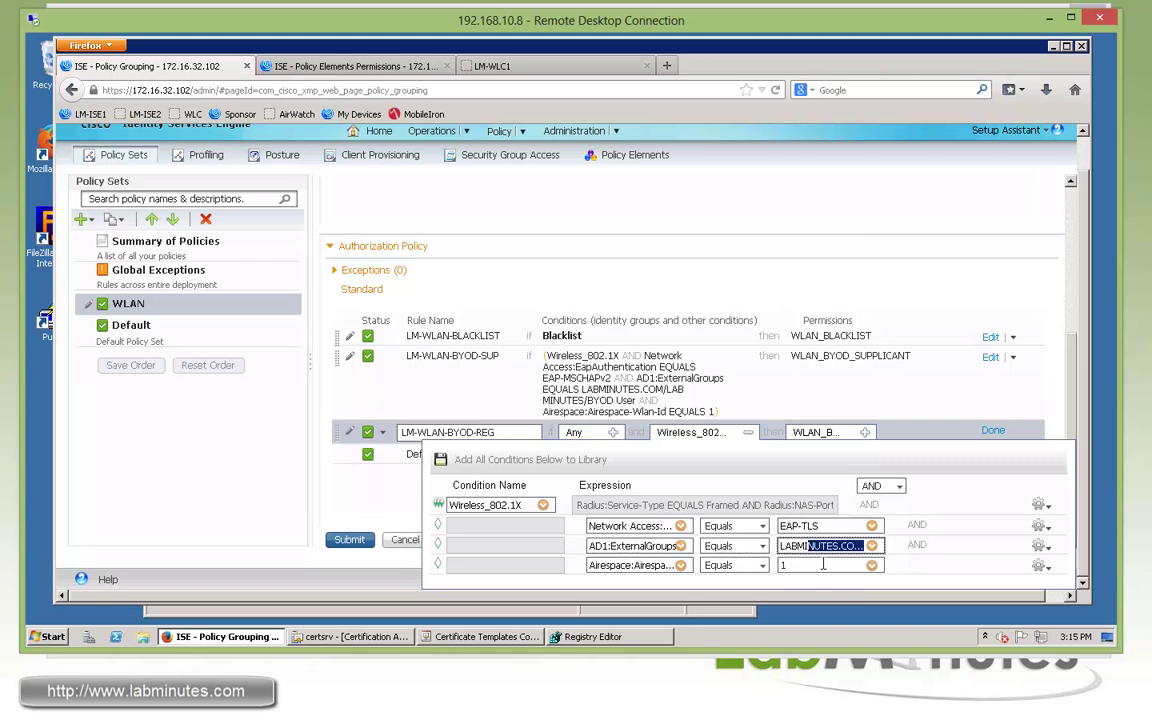
left_click(793, 565)
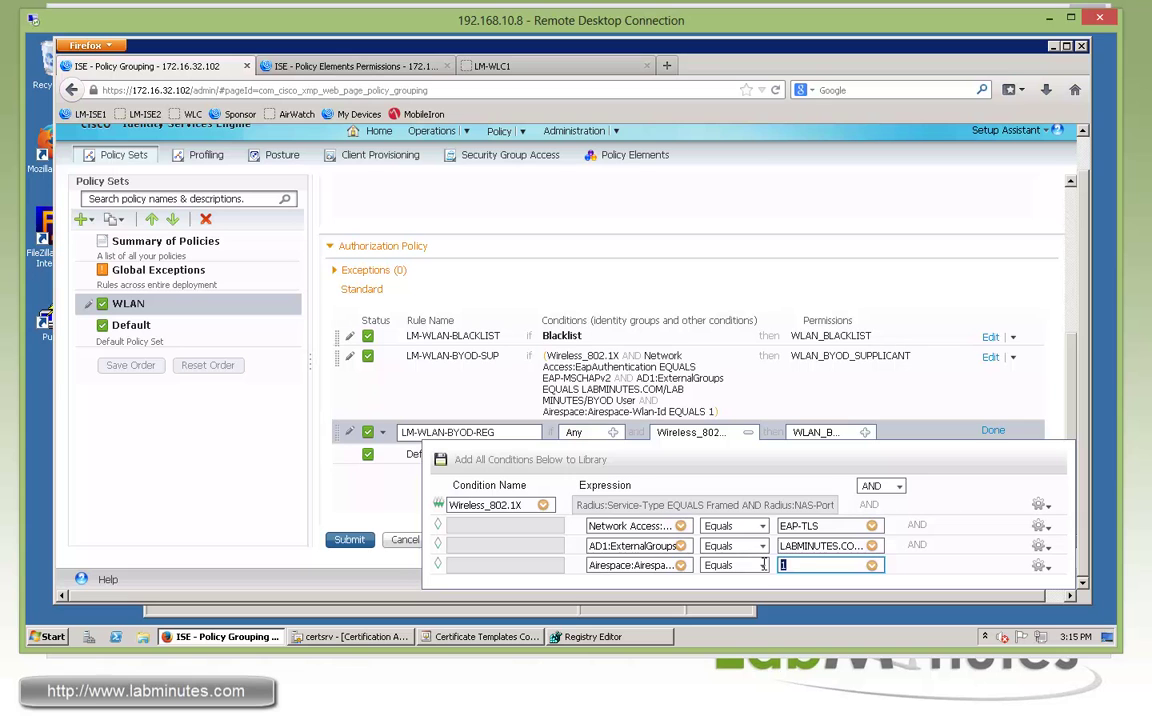
left_click(1040, 566)
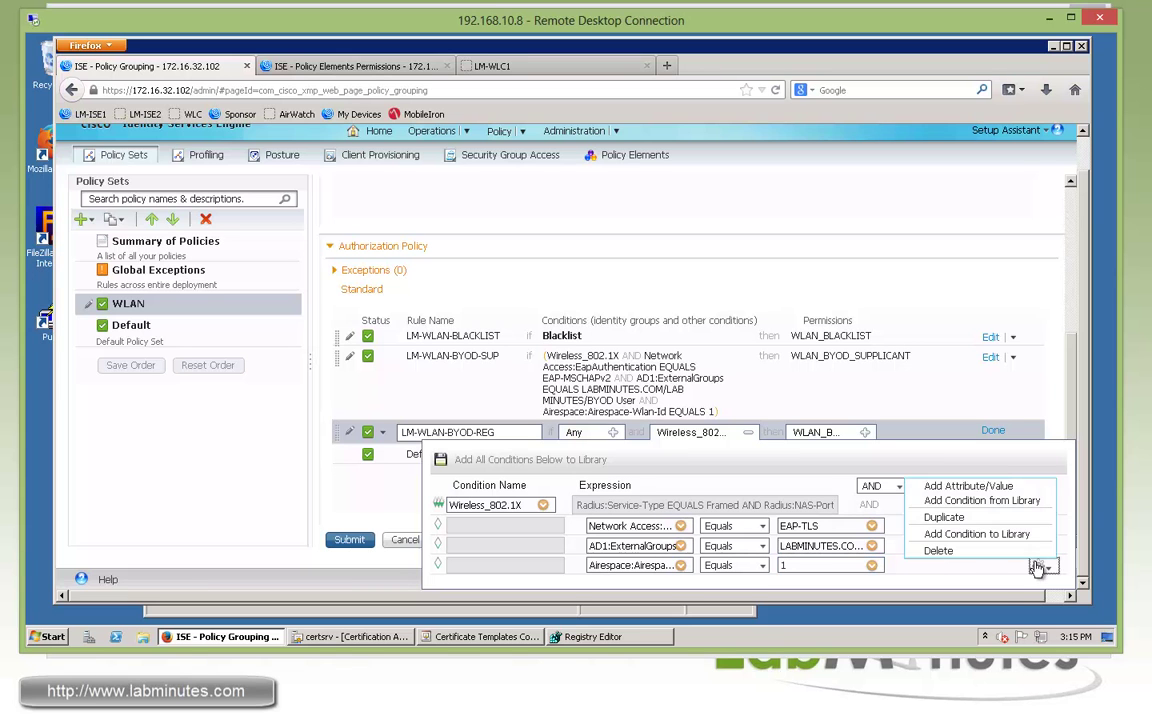
Step: Add an EndPoints:BYODRegistration Equals Yes condition to the LM-WLAN-BYOD-REG rule
left_click(957, 488)
scroll(897, 520, "down", 1)
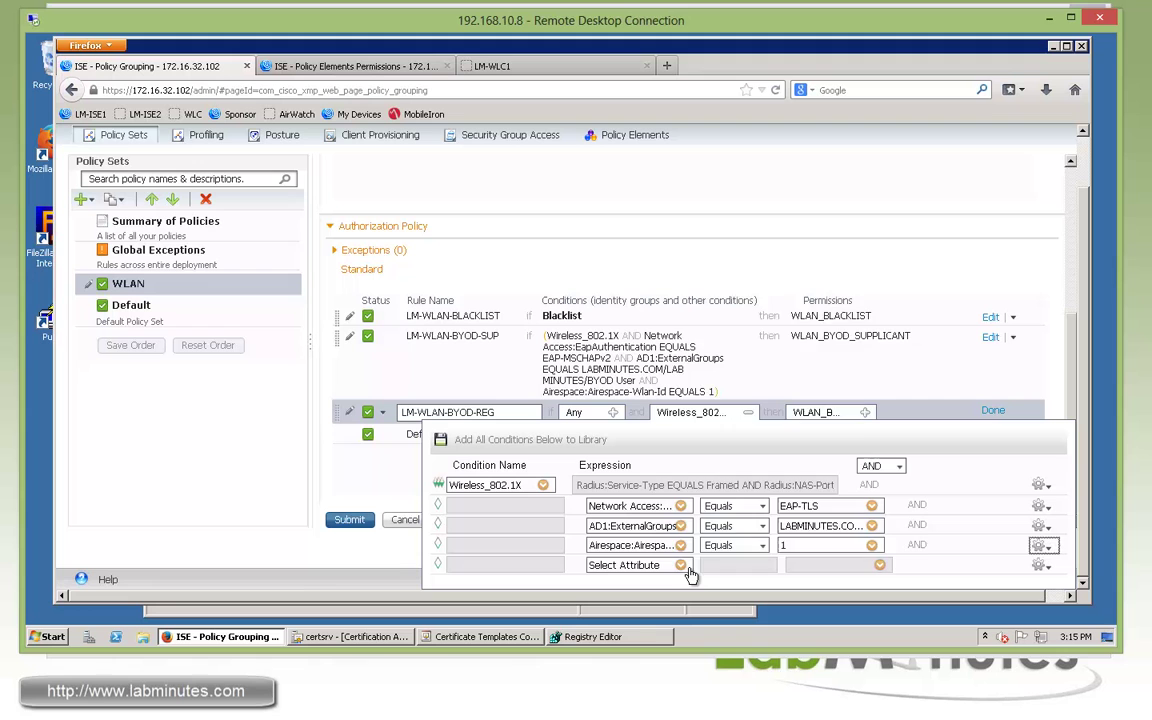
left_click(681, 566)
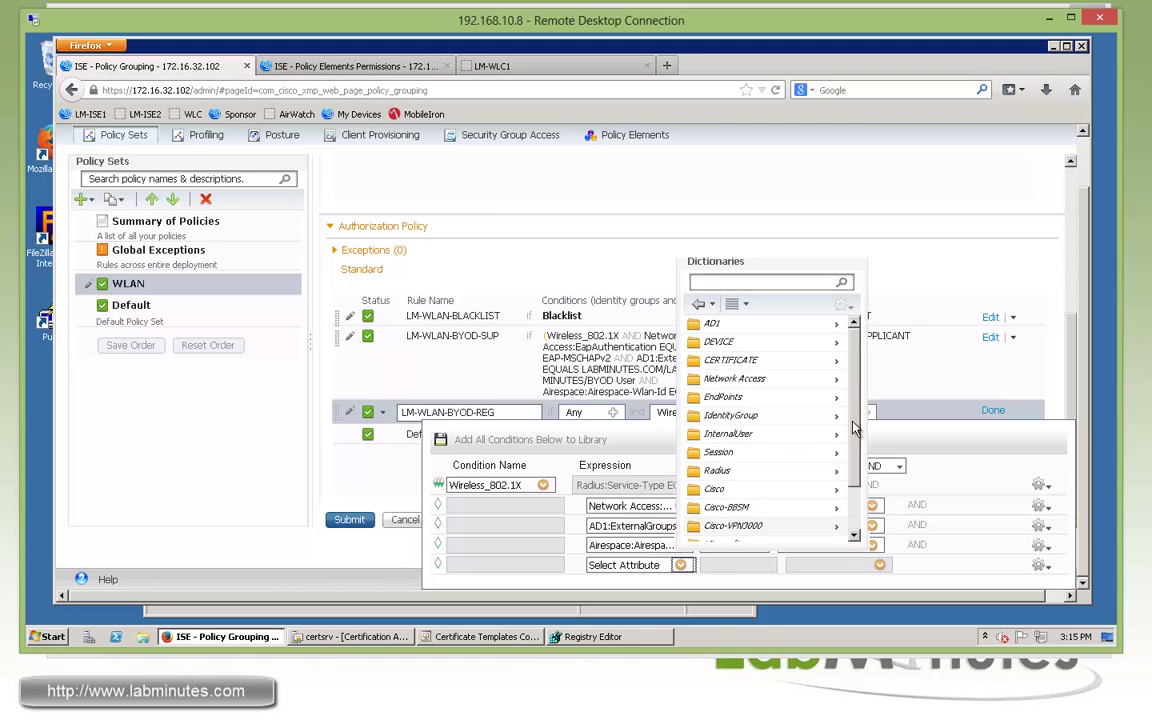
left_click(837, 402)
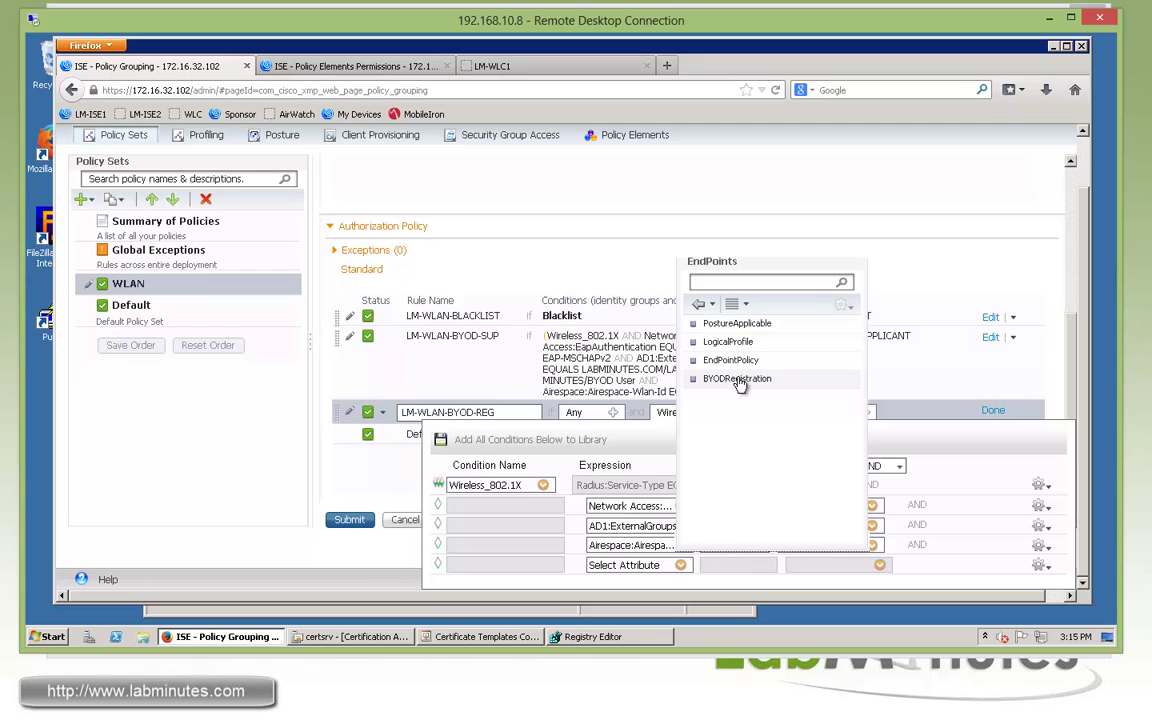
left_click(738, 379)
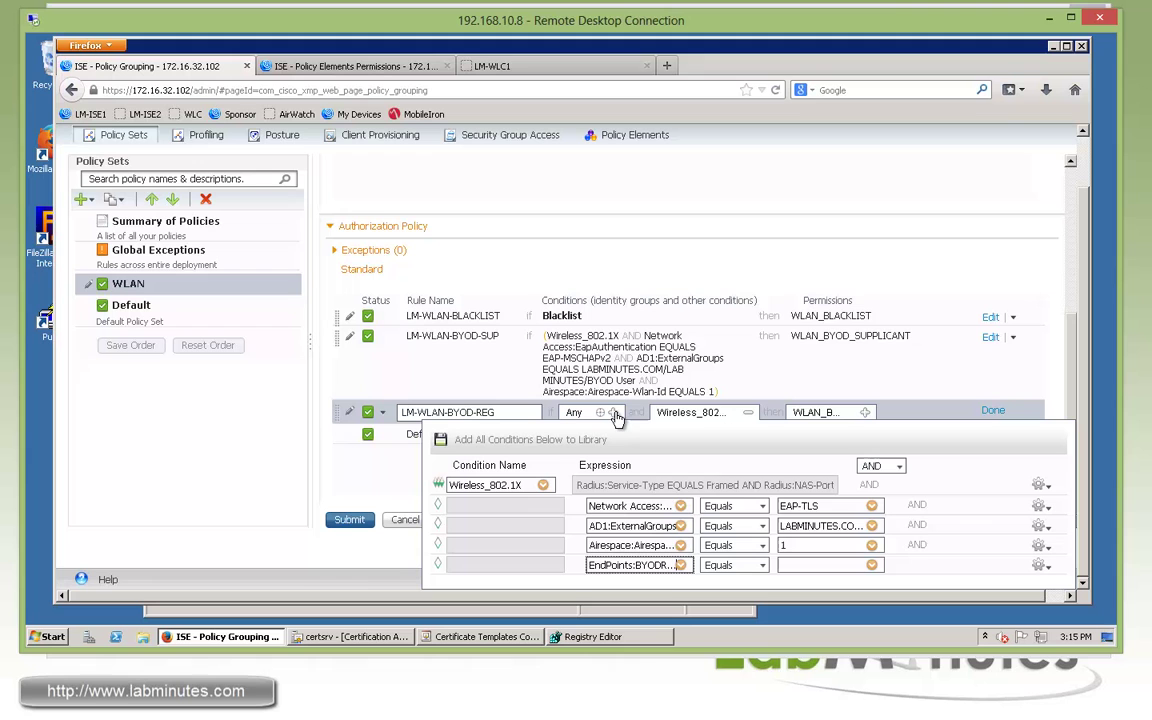
left_click(680, 565)
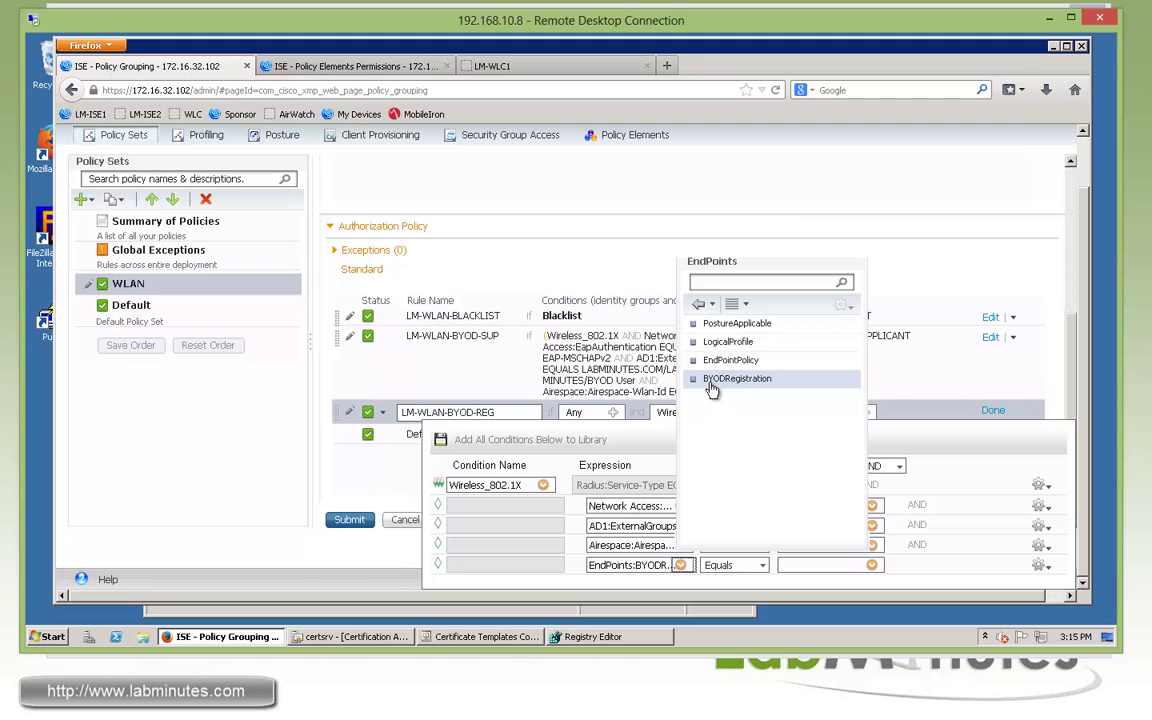
left_click(873, 566)
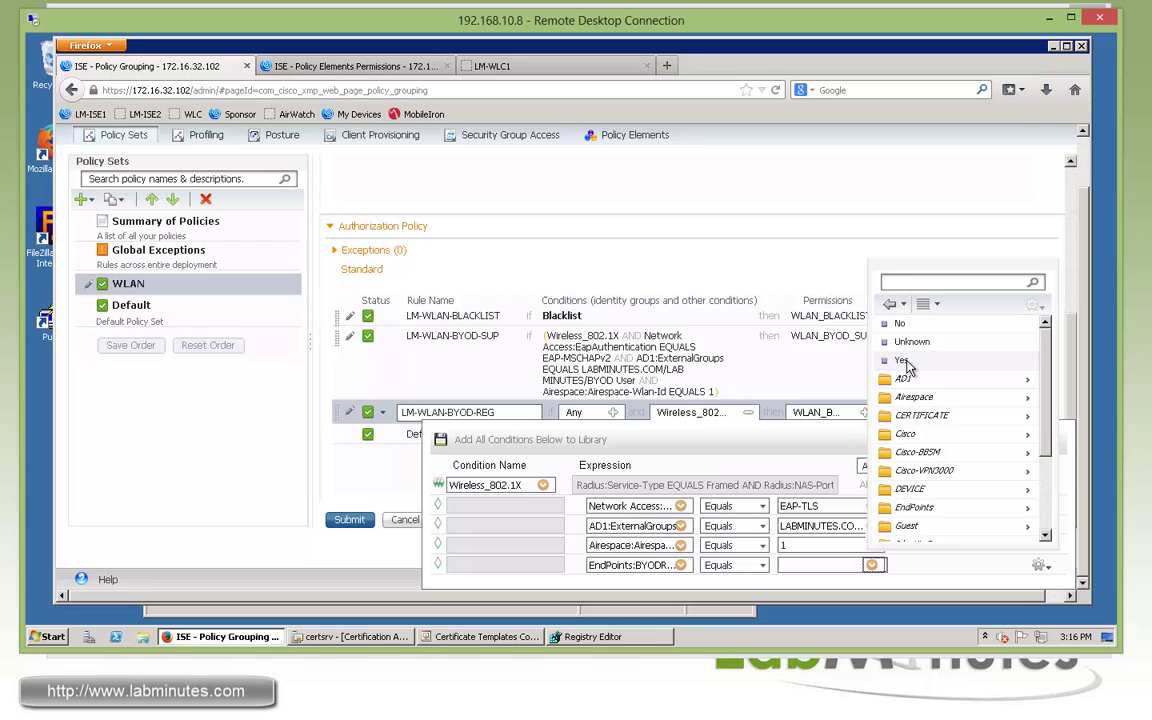
left_click(925, 143)
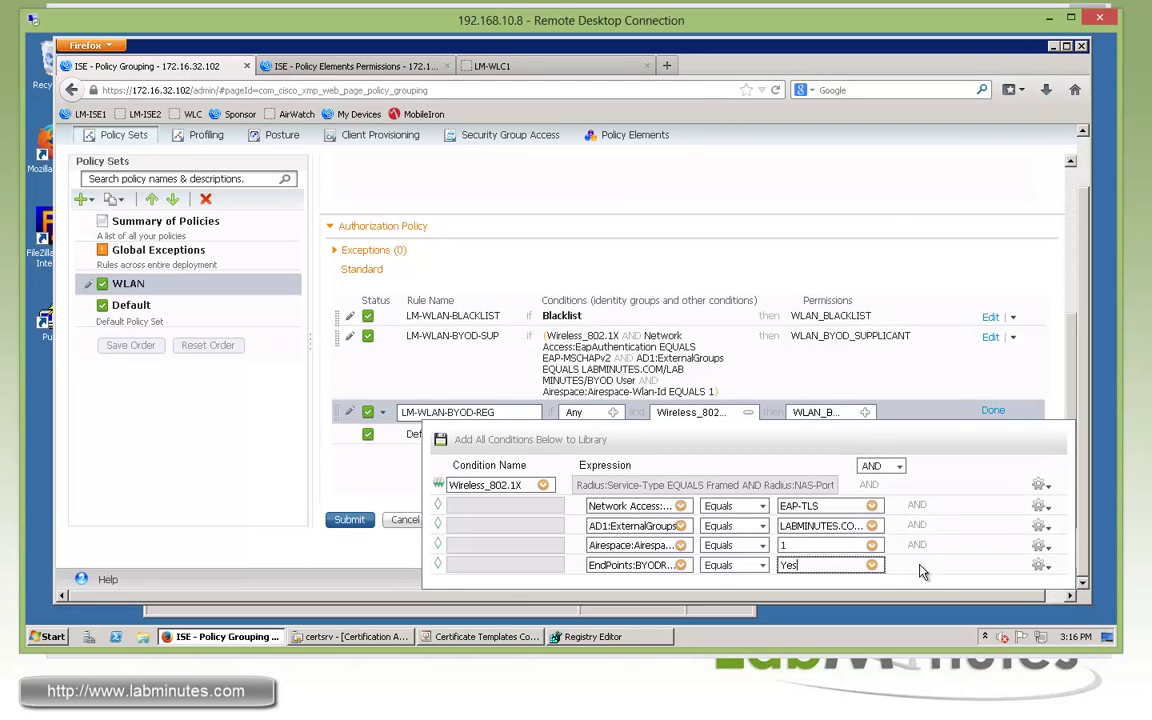
Step: Give LM-WLAN-BYOD-REG the Standard WLAN_PERMIT_ALL authorization profile
left_click(802, 350)
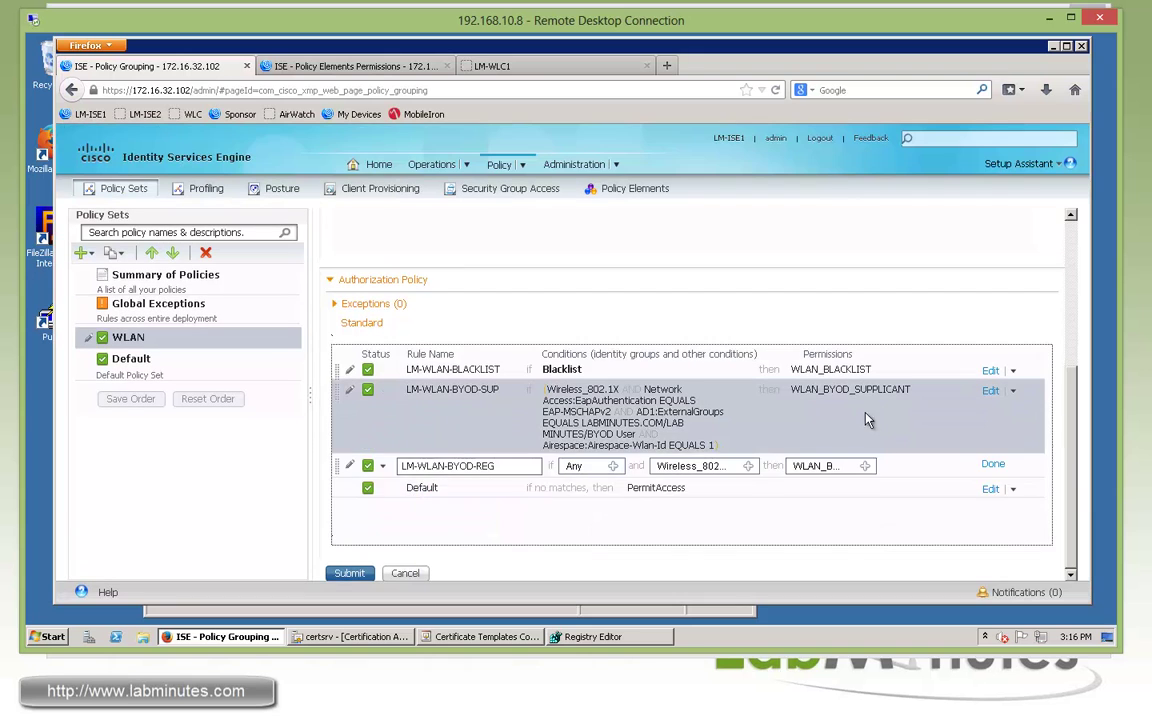
left_click(866, 466)
left_click(686, 498)
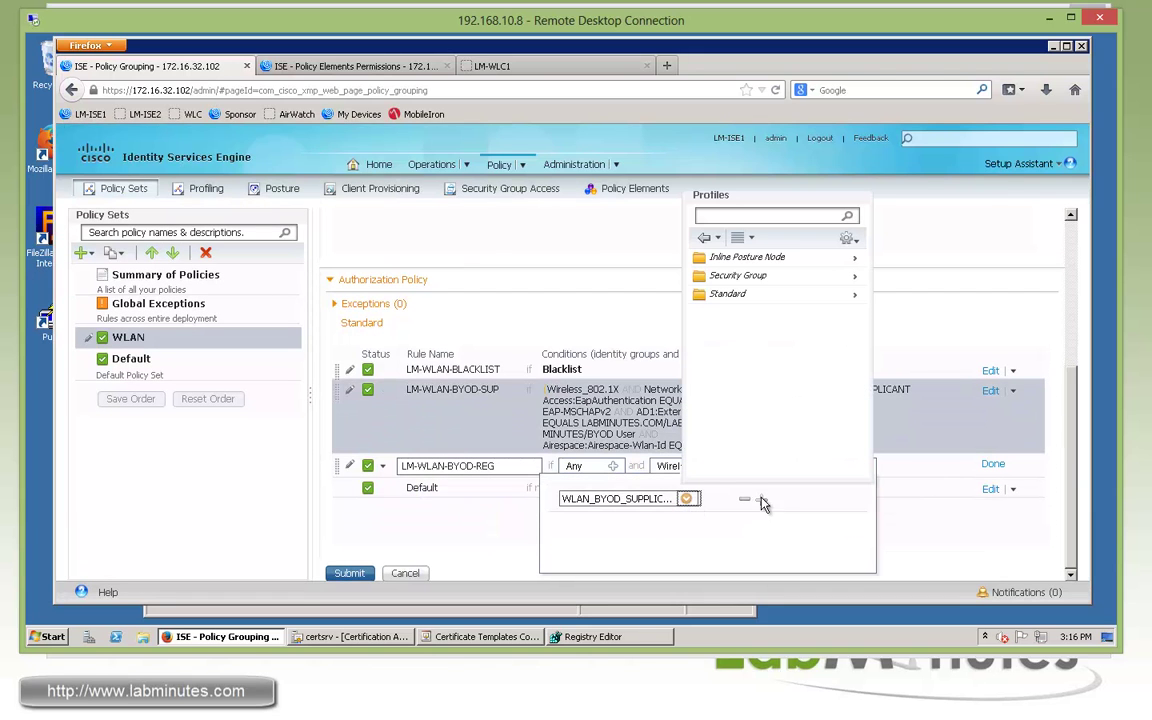
left_click(785, 295)
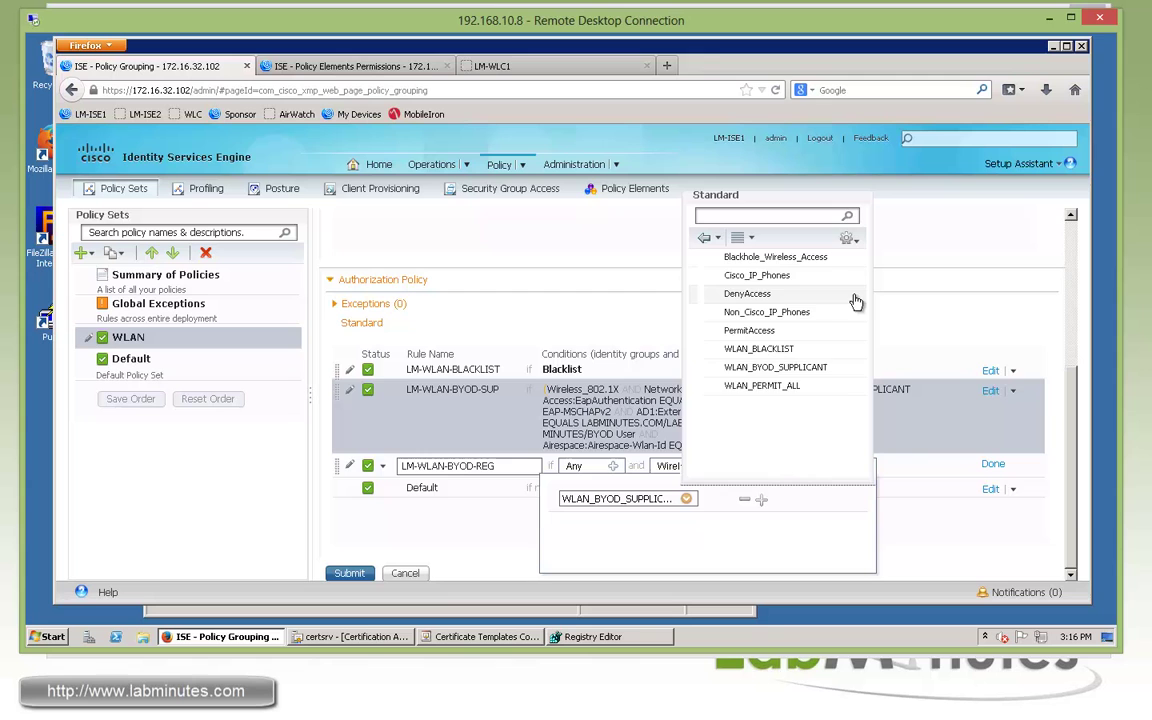
left_click(761, 385)
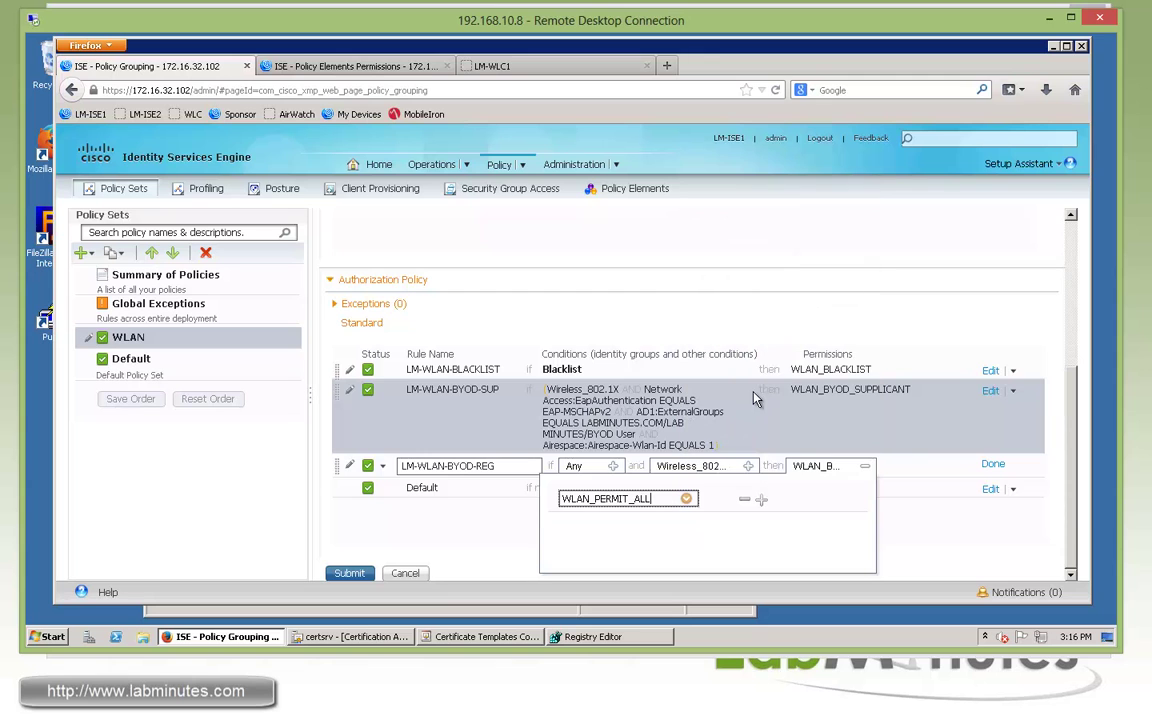
left_click(993, 464)
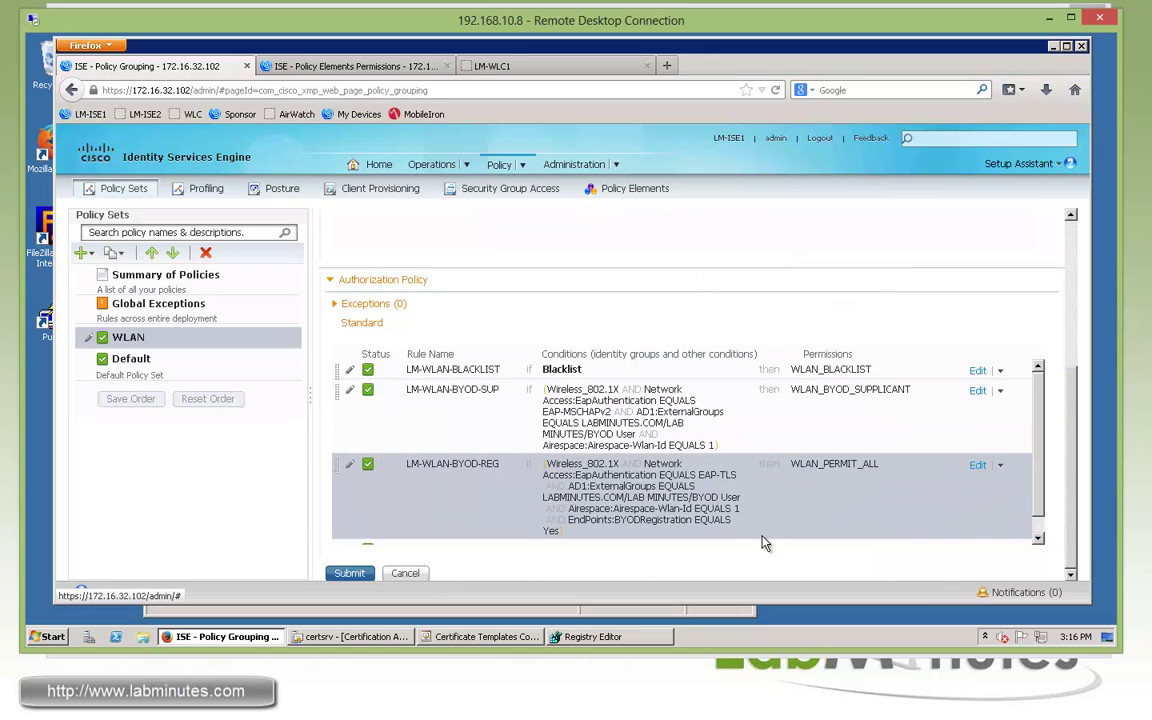
Step: Set the Default rule's permission to Standard DenyAccess and submit the authorization policy
scroll(1040, 522, "down", 1)
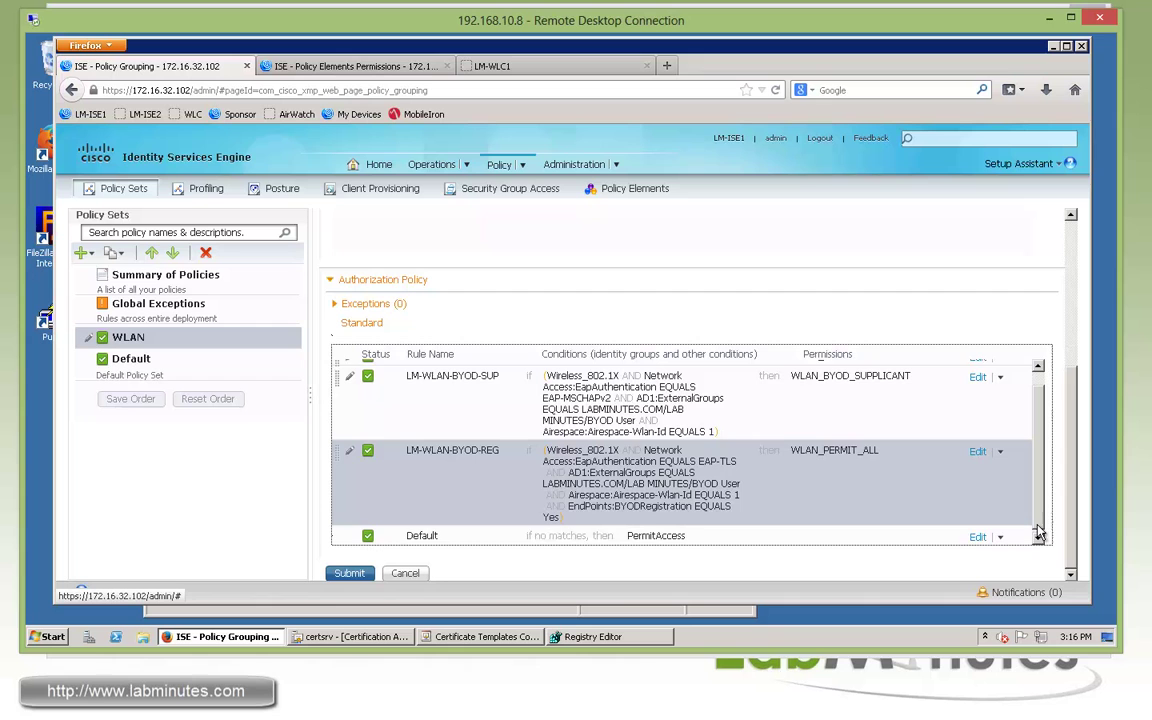
left_click(977, 536)
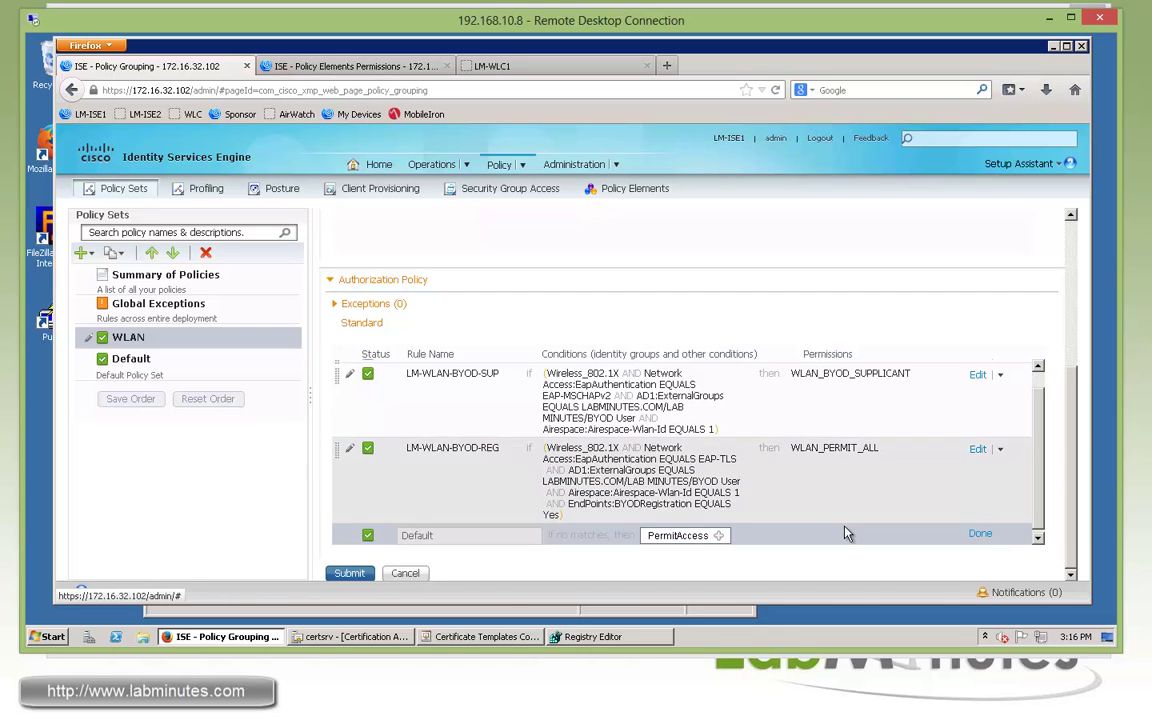
left_click(720, 537)
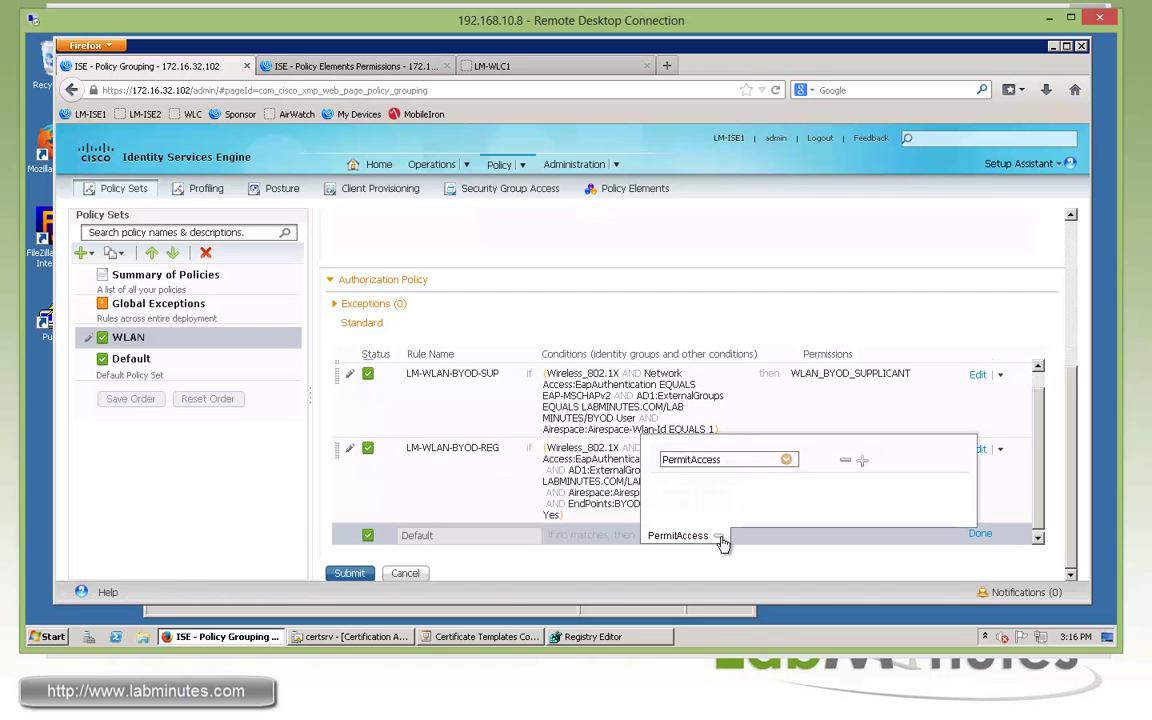
left_click(786, 459)
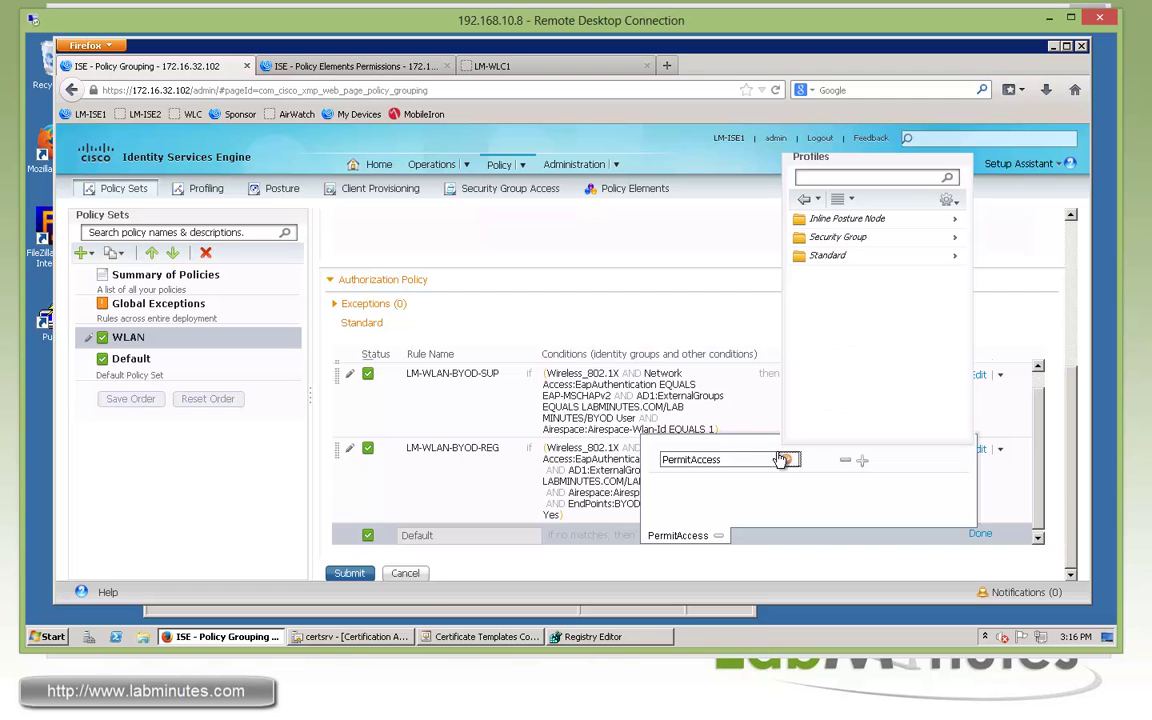
left_click(953, 256)
left_click(846, 260)
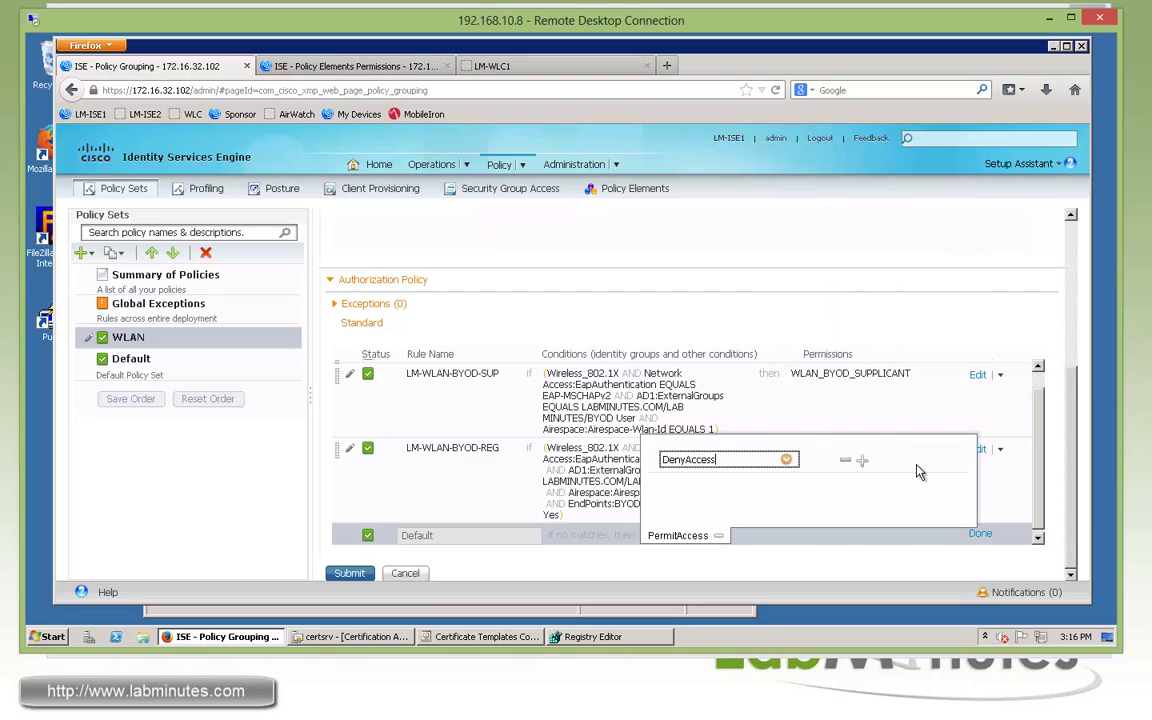
left_click(980, 533)
left_click(349, 573)
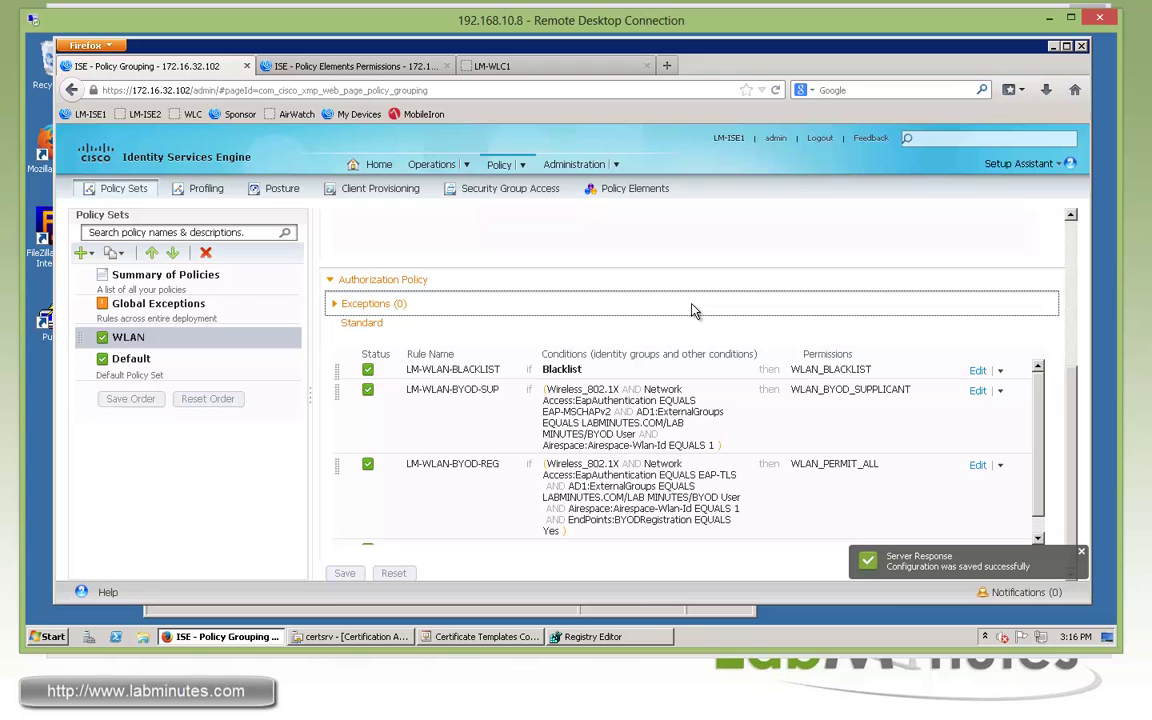
Step: On LM-WLC1, confirm 172.16.32.102 as RADIUS authentication and accounting server, then view Access Control Lists
left_click(555, 66)
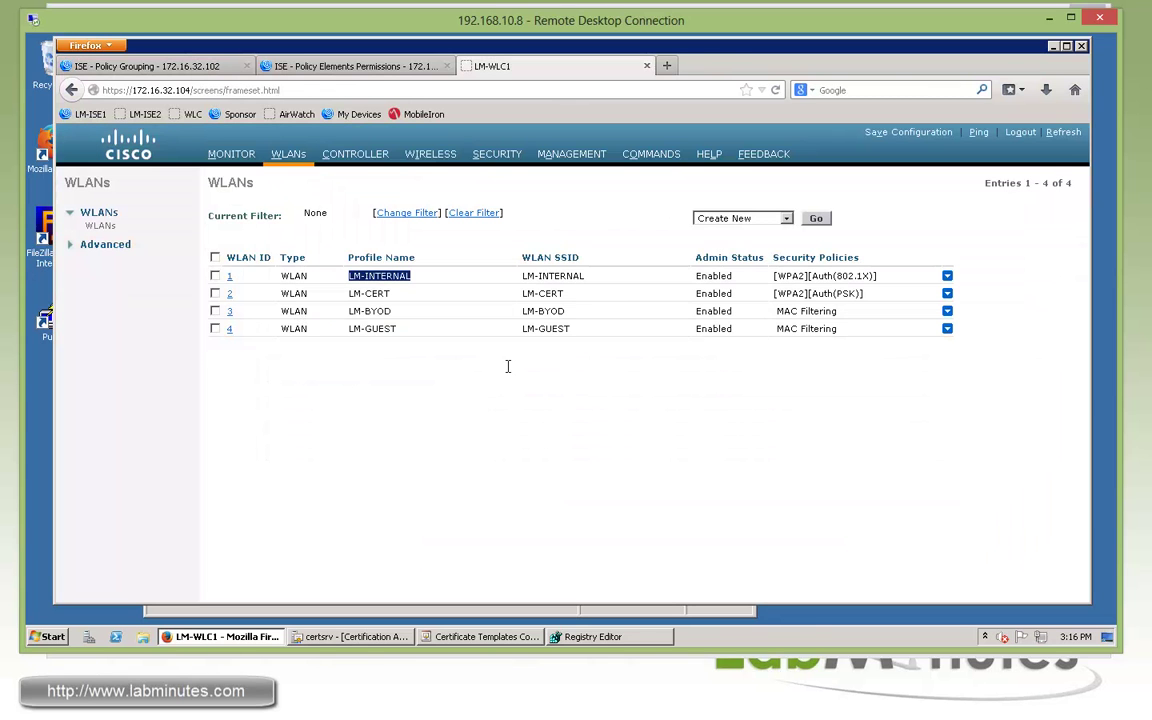
left_click(476, 385)
left_click(575, 154)
left_click(497, 154)
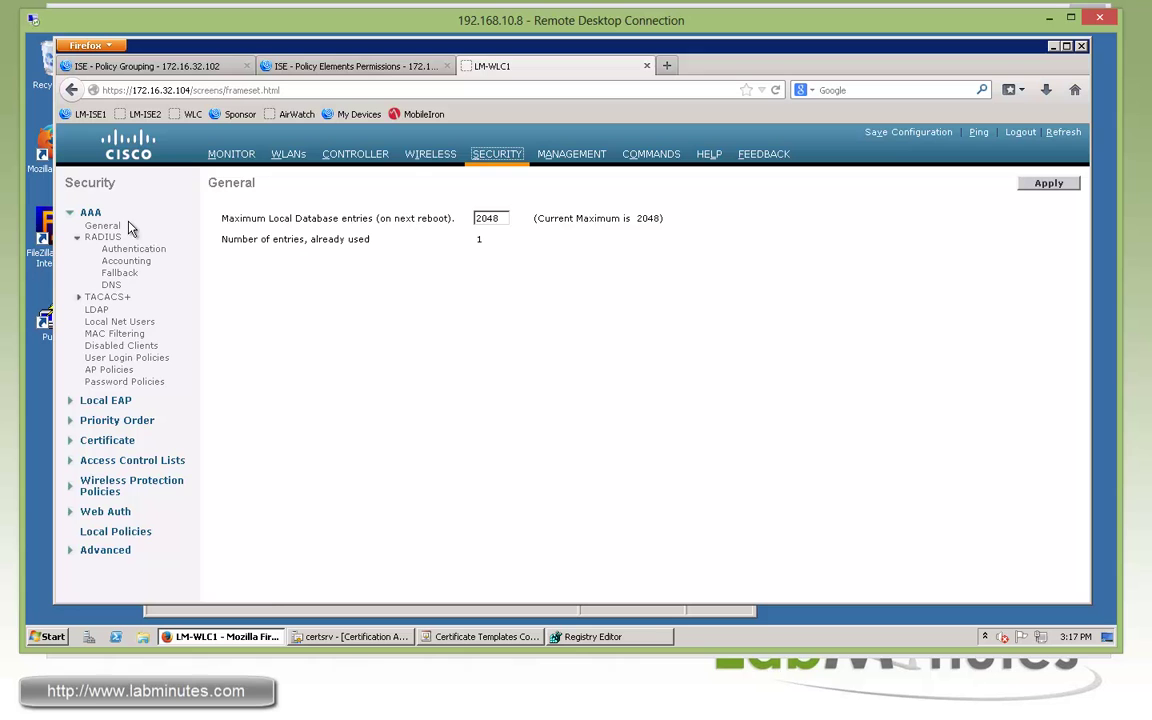
left_click(120, 249)
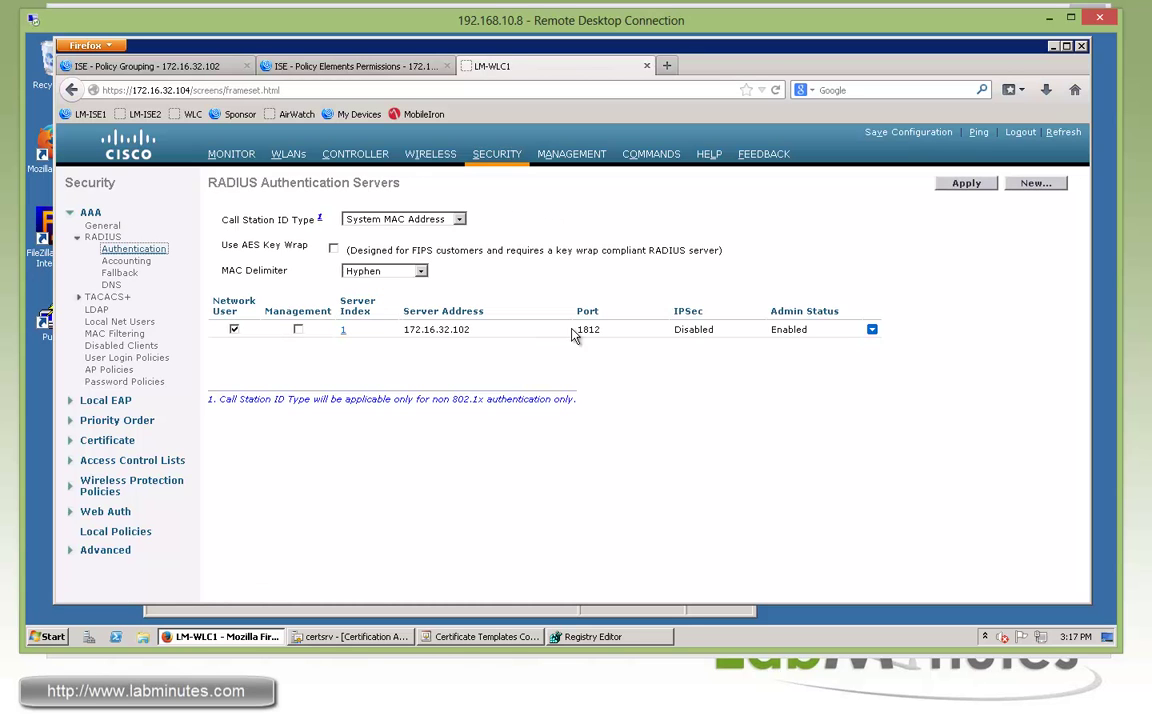
left_click_drag(470, 329, 434, 330)
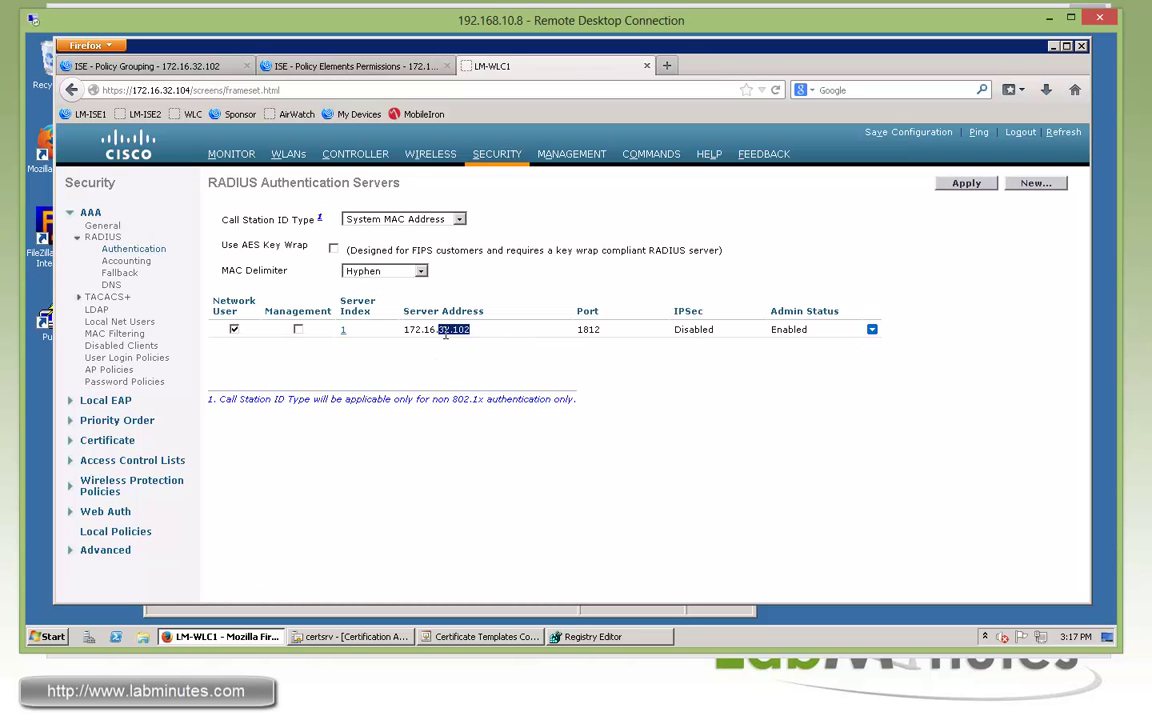
left_click(126, 261)
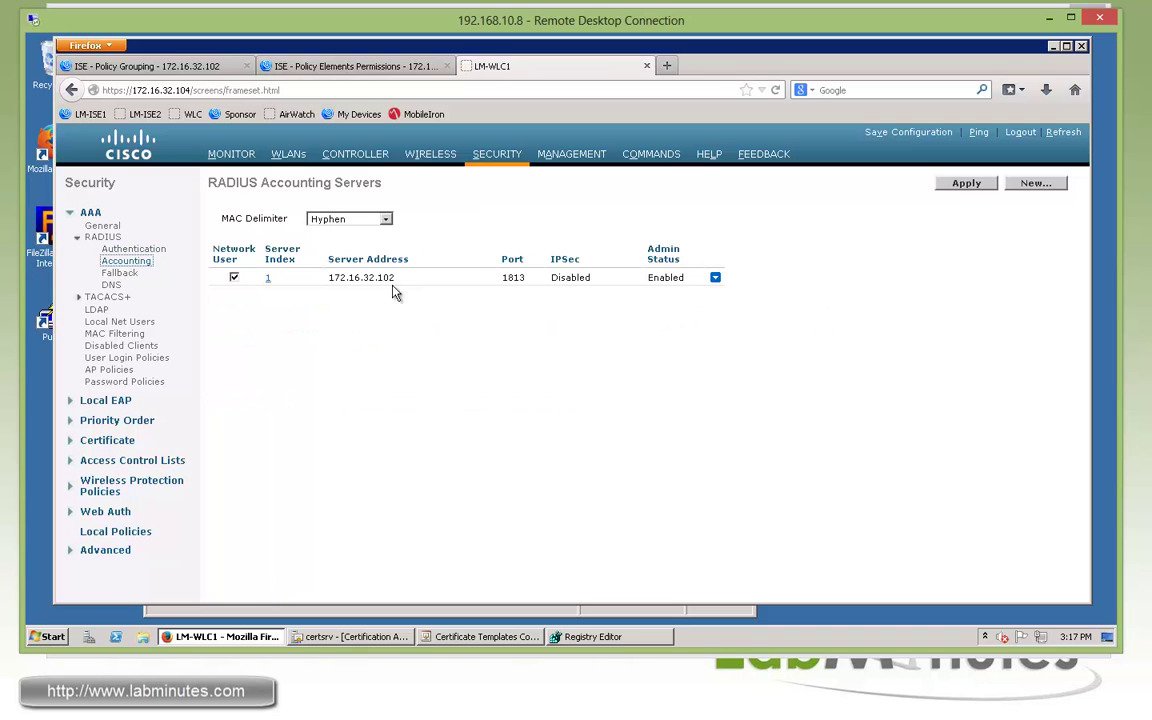
left_click_drag(396, 278, 364, 280)
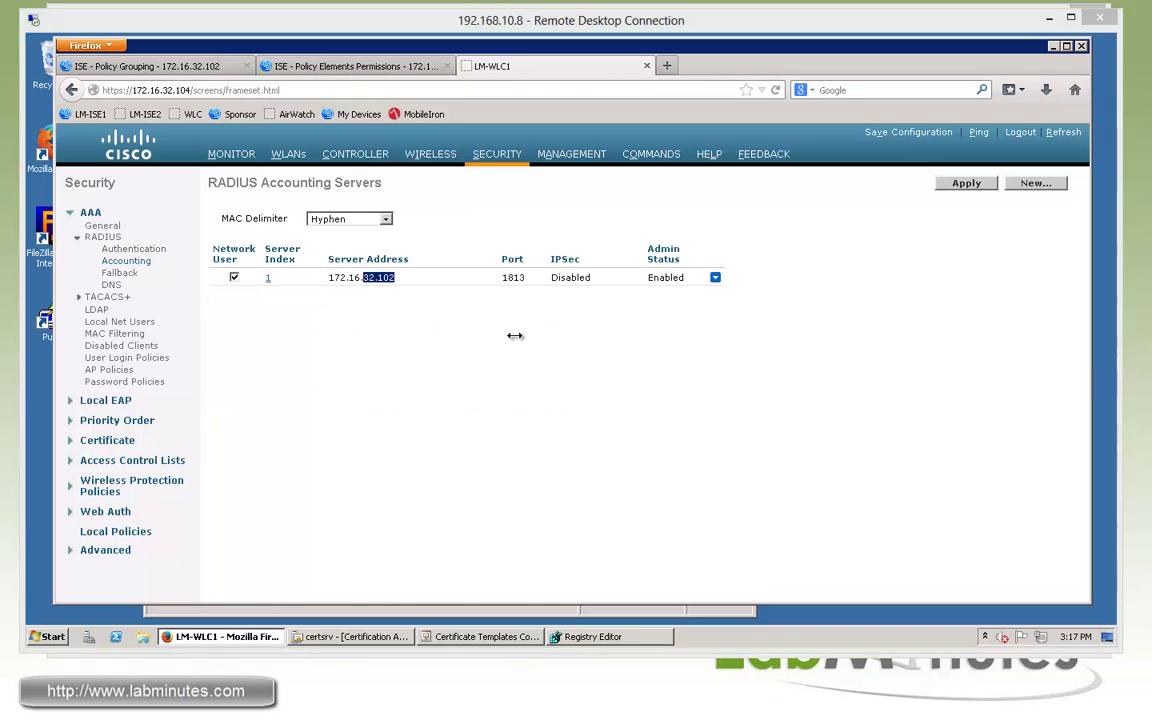
left_click(132, 460)
left_click(134, 475)
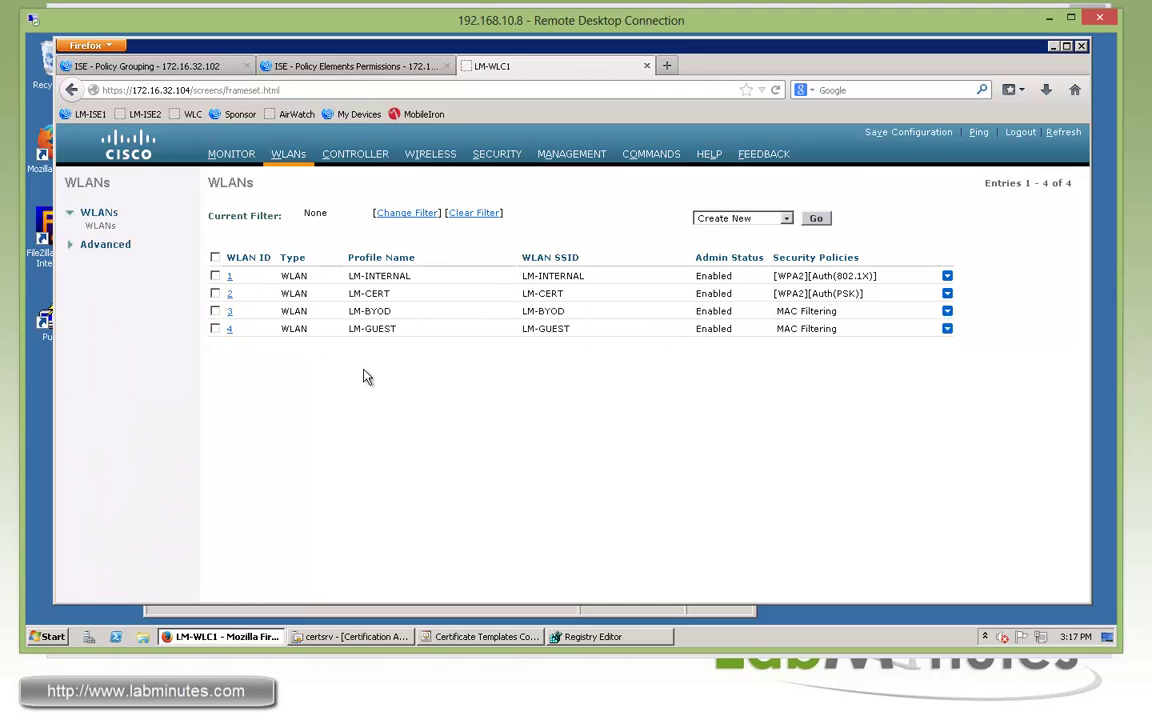
Step: Open WLAN ID 1 (LM-INTERNAL) and inspect its Layer 2, Layer 3 and AAA Servers security settings
left_click_drag(366, 276, 398, 276)
left_click(229, 278)
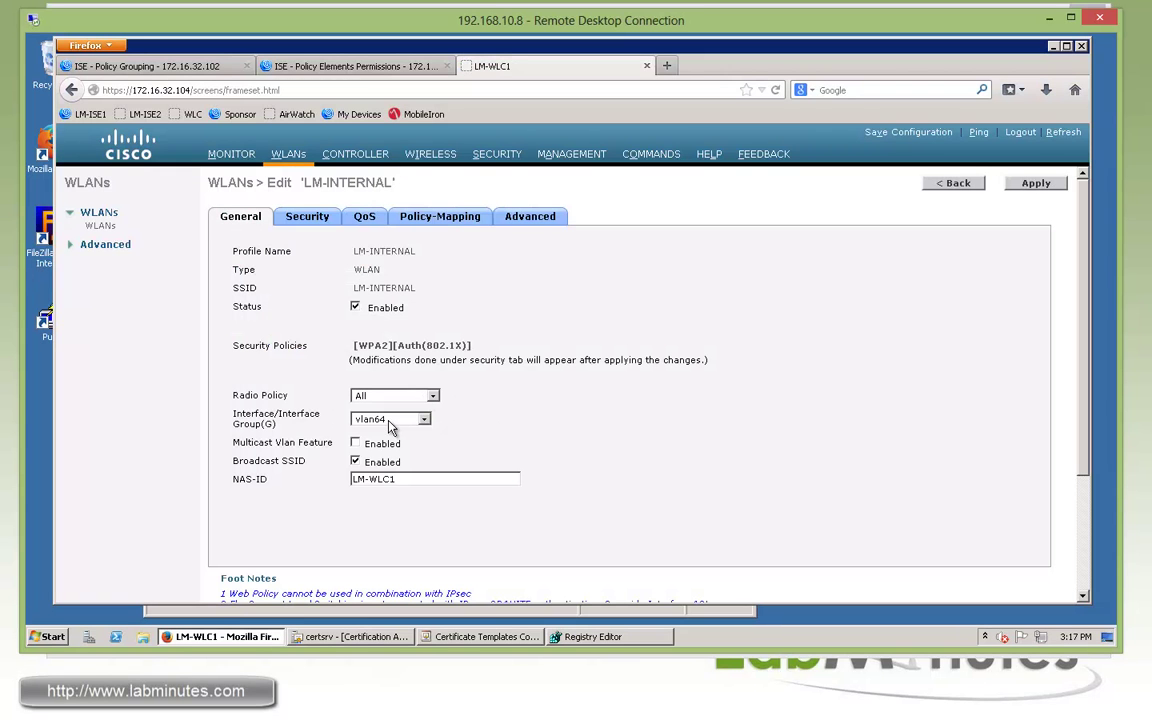
left_click(305, 218)
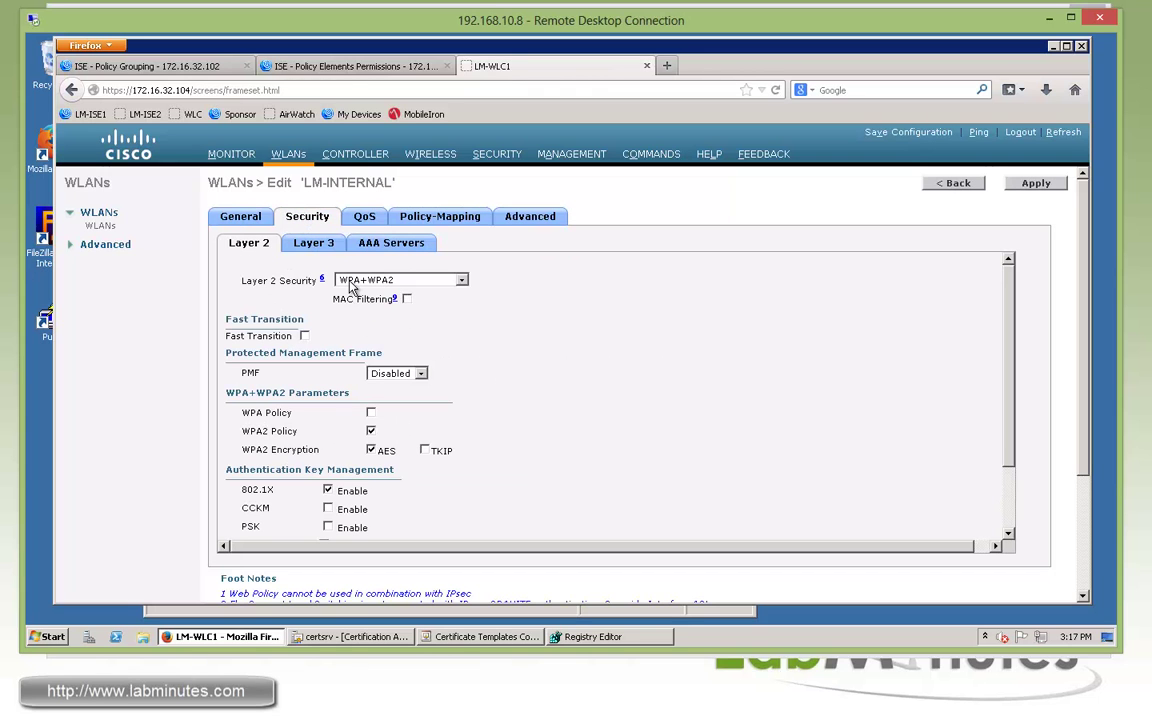
scroll(388, 329, "down", 1)
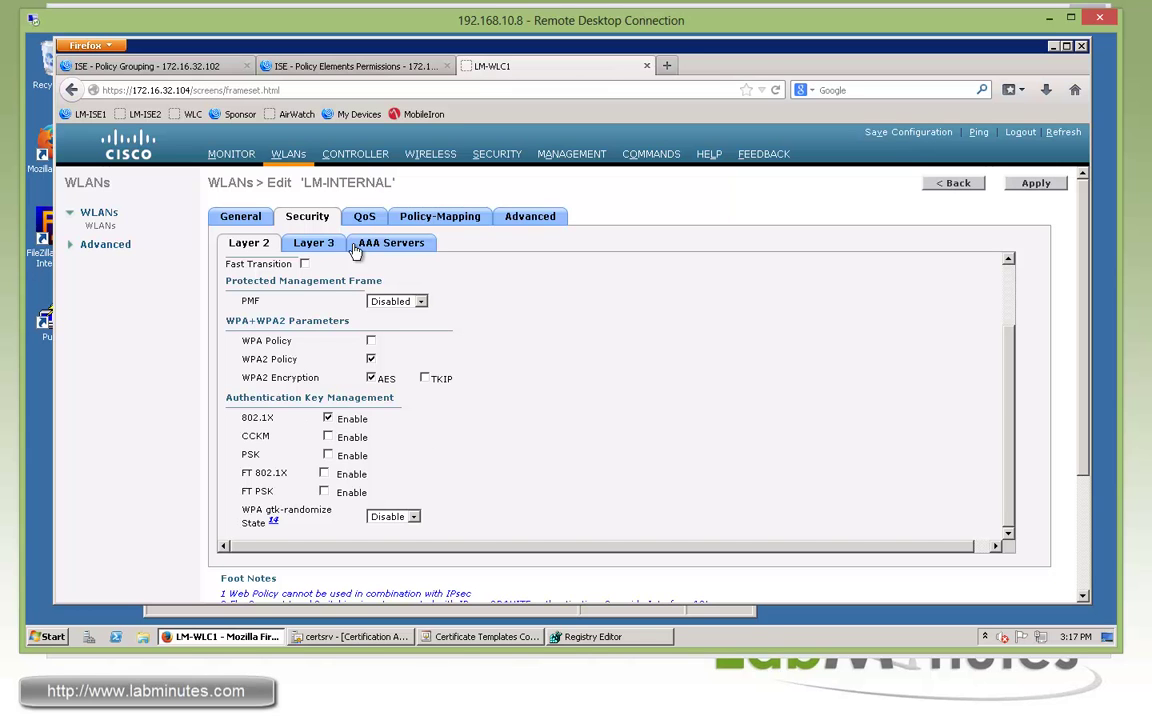
left_click(314, 244)
left_click(385, 245)
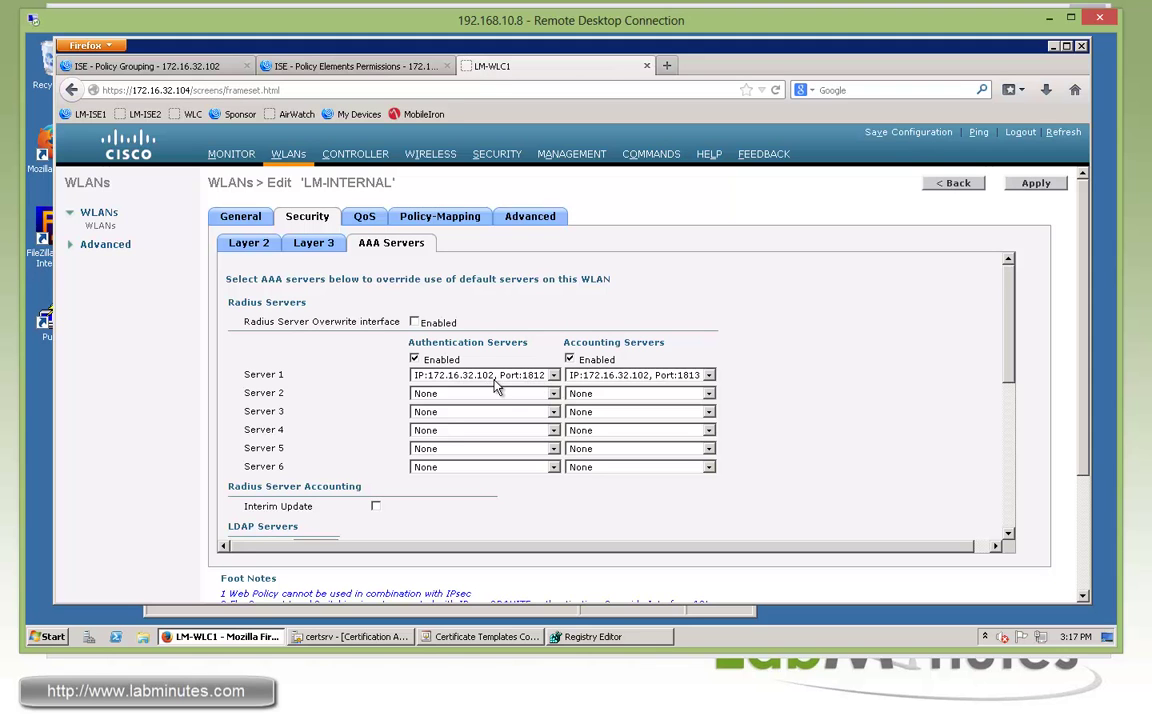
scroll(757, 363, "down", 1)
scroll(757, 363, "down", 1)
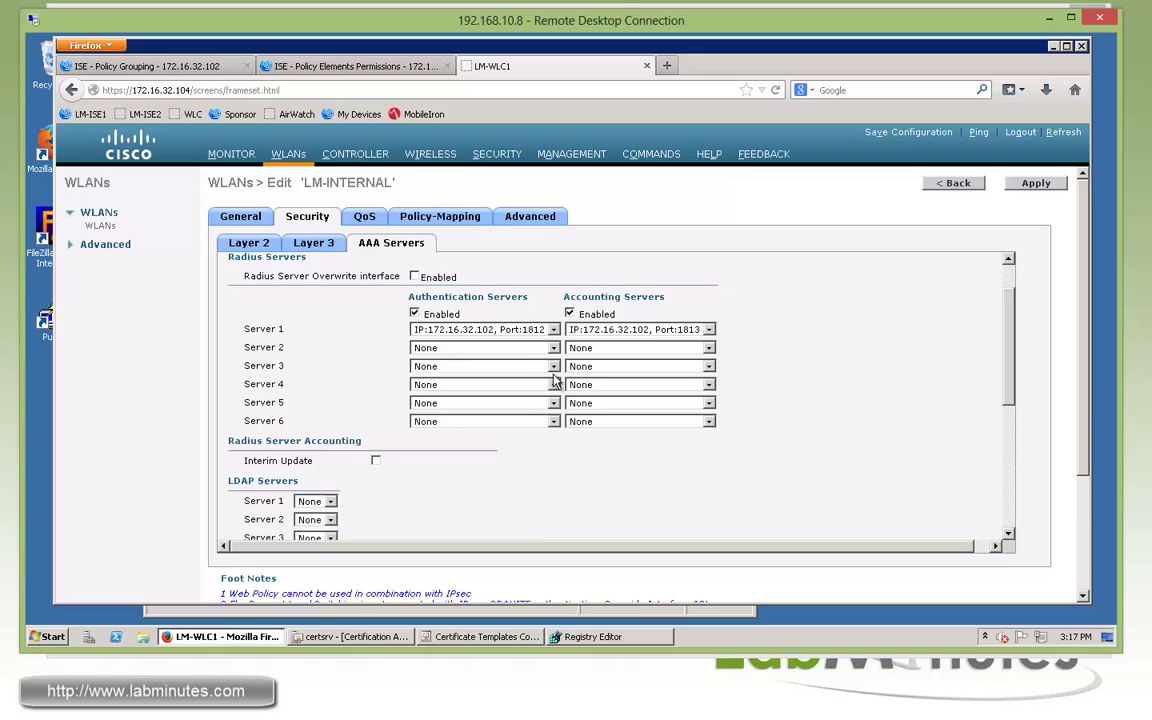
scroll(480, 330, "up", 2)
Step: Verify LM-INTERNAL's Advanced settings: Allow AAA Override enabled and NAC State kept at Radius NAC
left_click(365, 219)
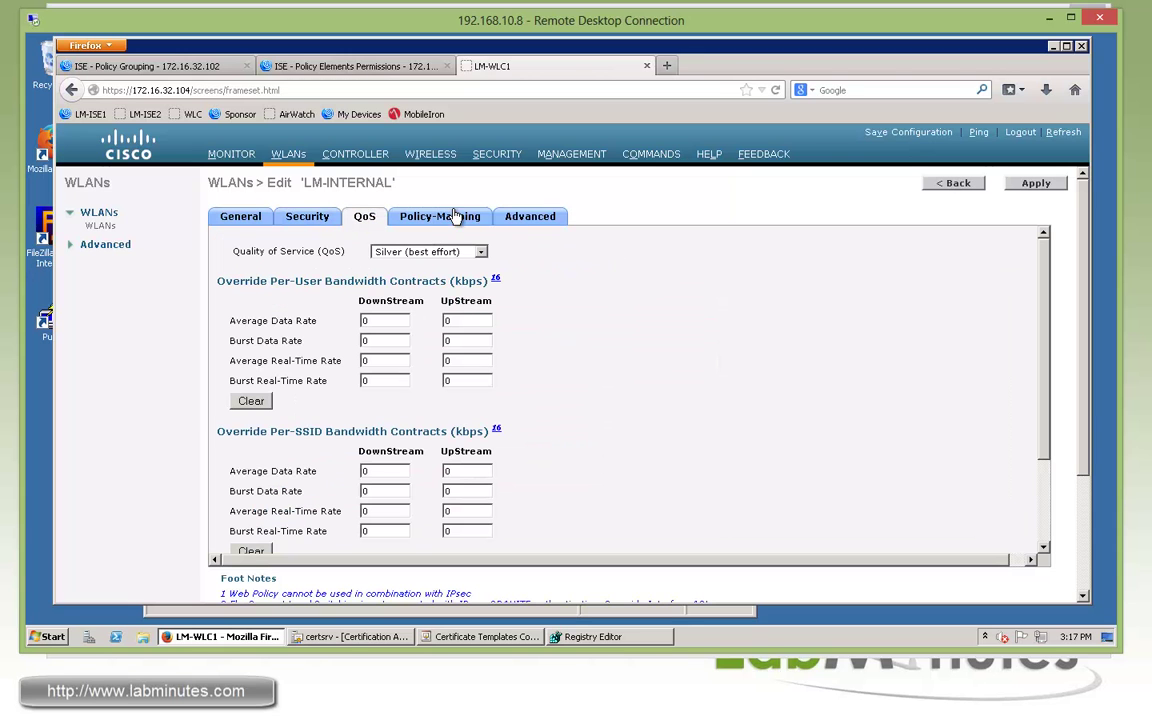
left_click(553, 216)
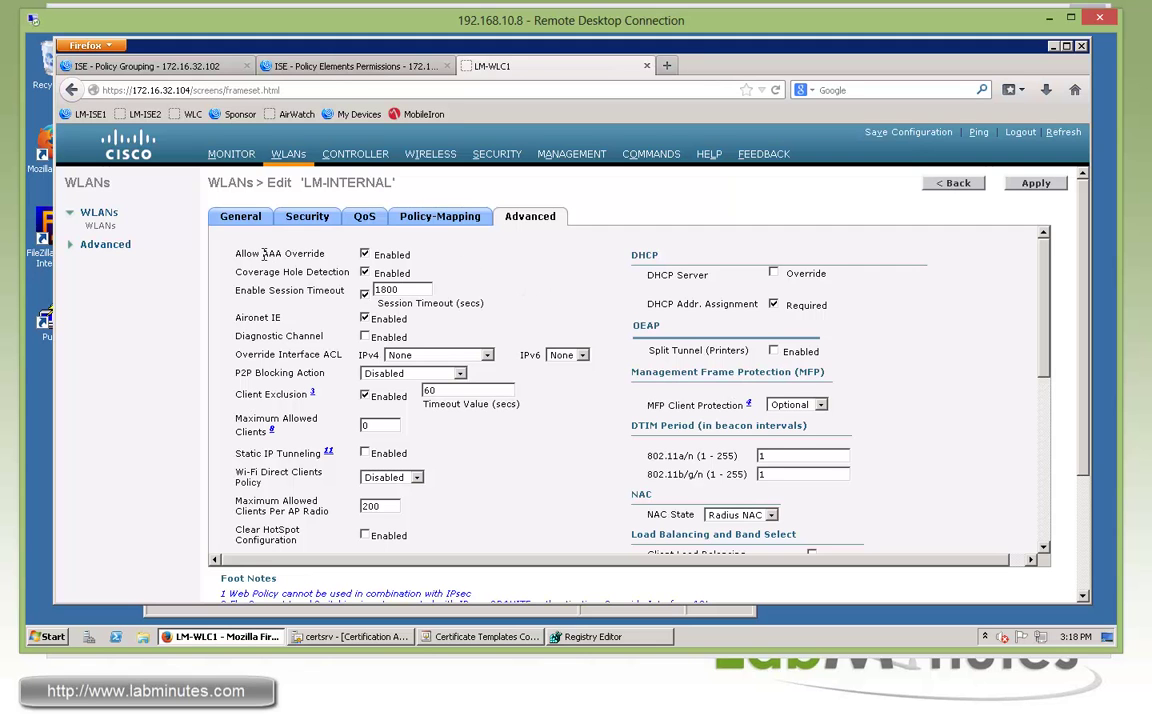
left_click_drag(325, 254, 243, 254)
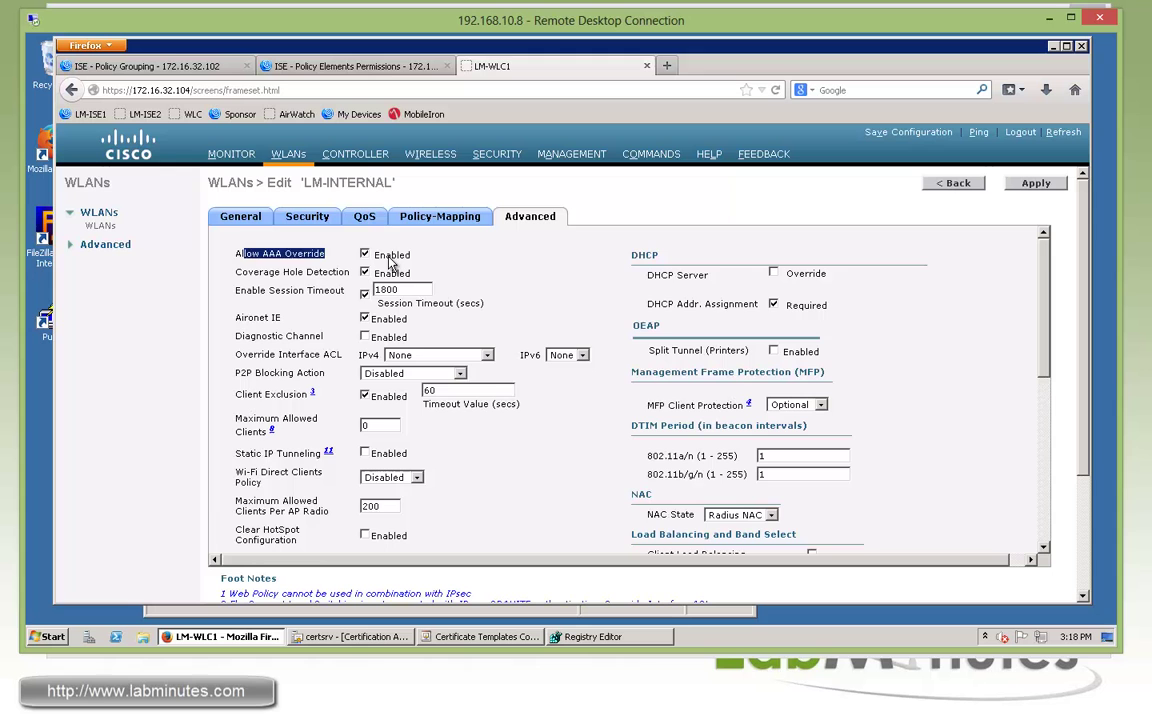
left_click_drag(378, 255, 410, 255)
scroll(921, 437, "down", 2)
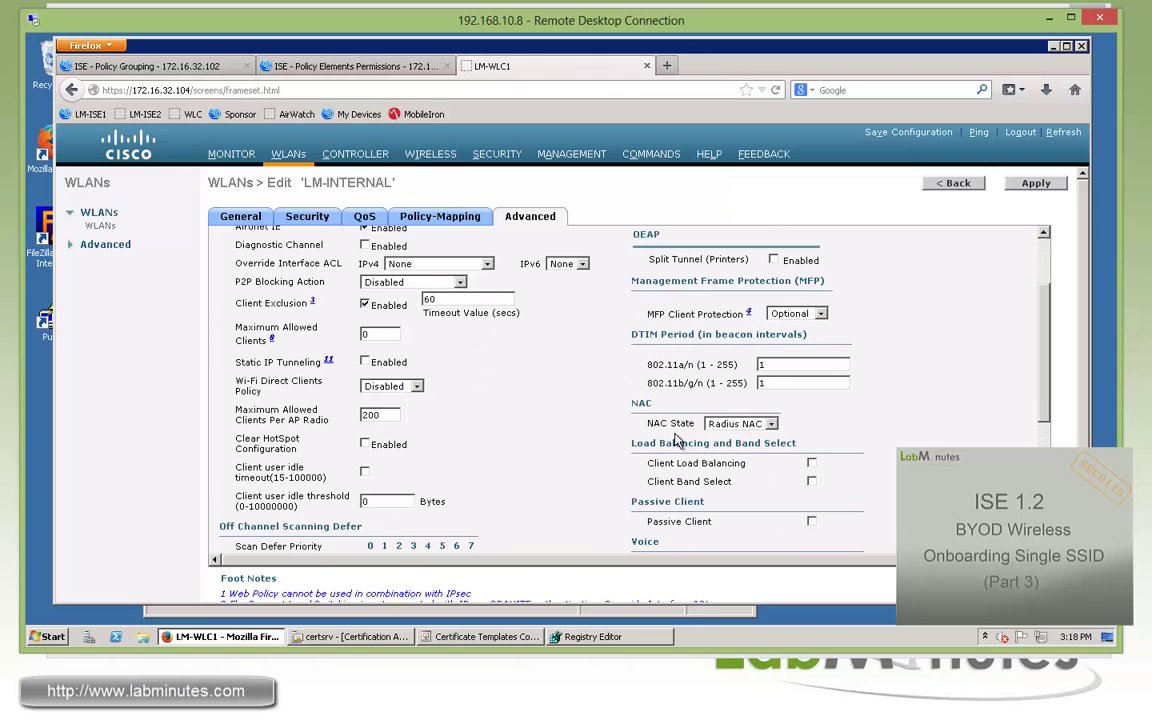
left_click_drag(646, 423, 694, 423)
left_click(768, 424)
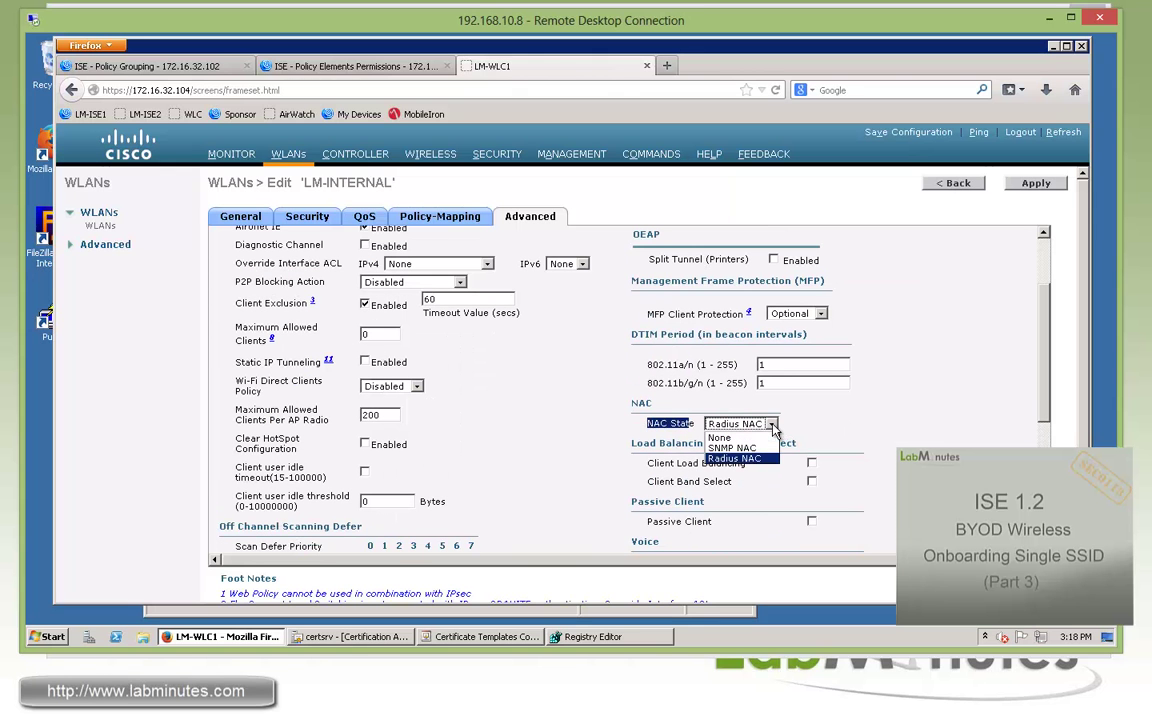
left_click(756, 460)
scroll(937, 423, "down", 3)
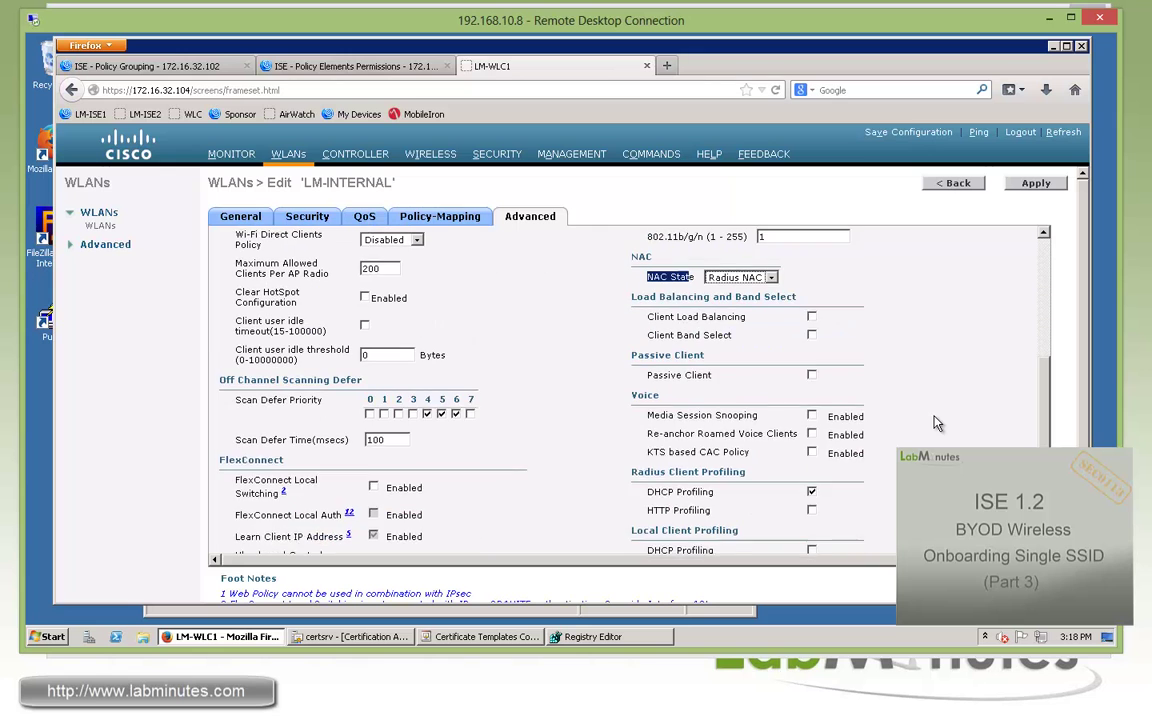
scroll(937, 423, "up", 1)
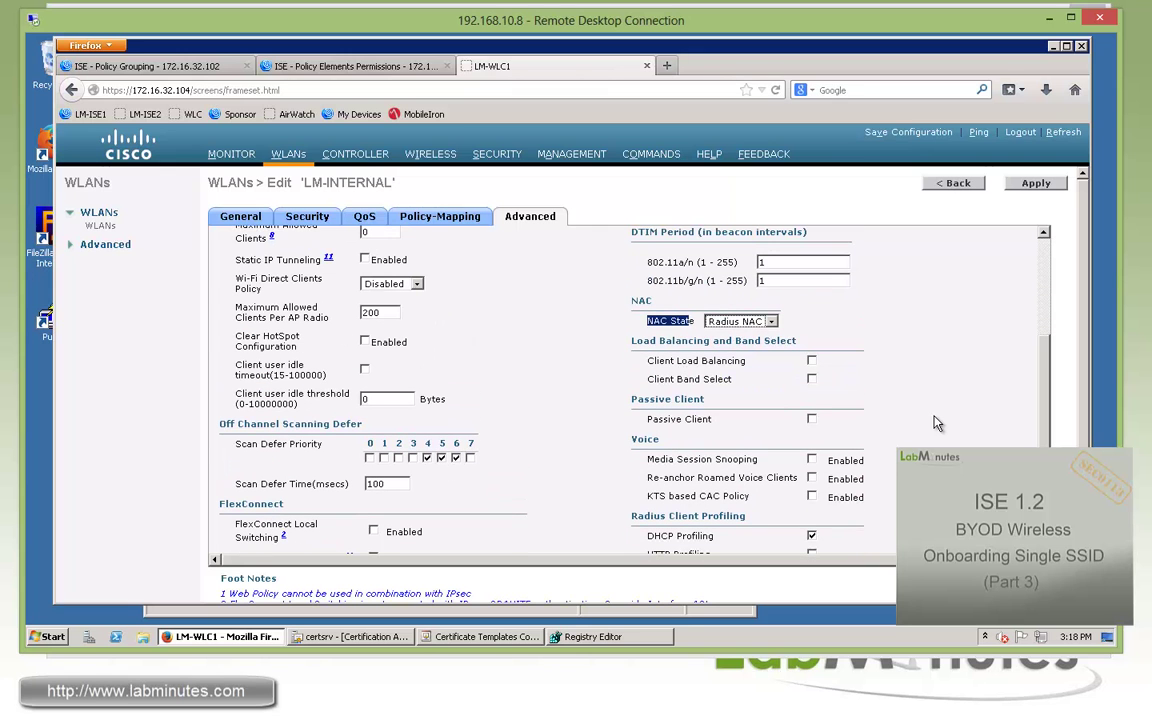